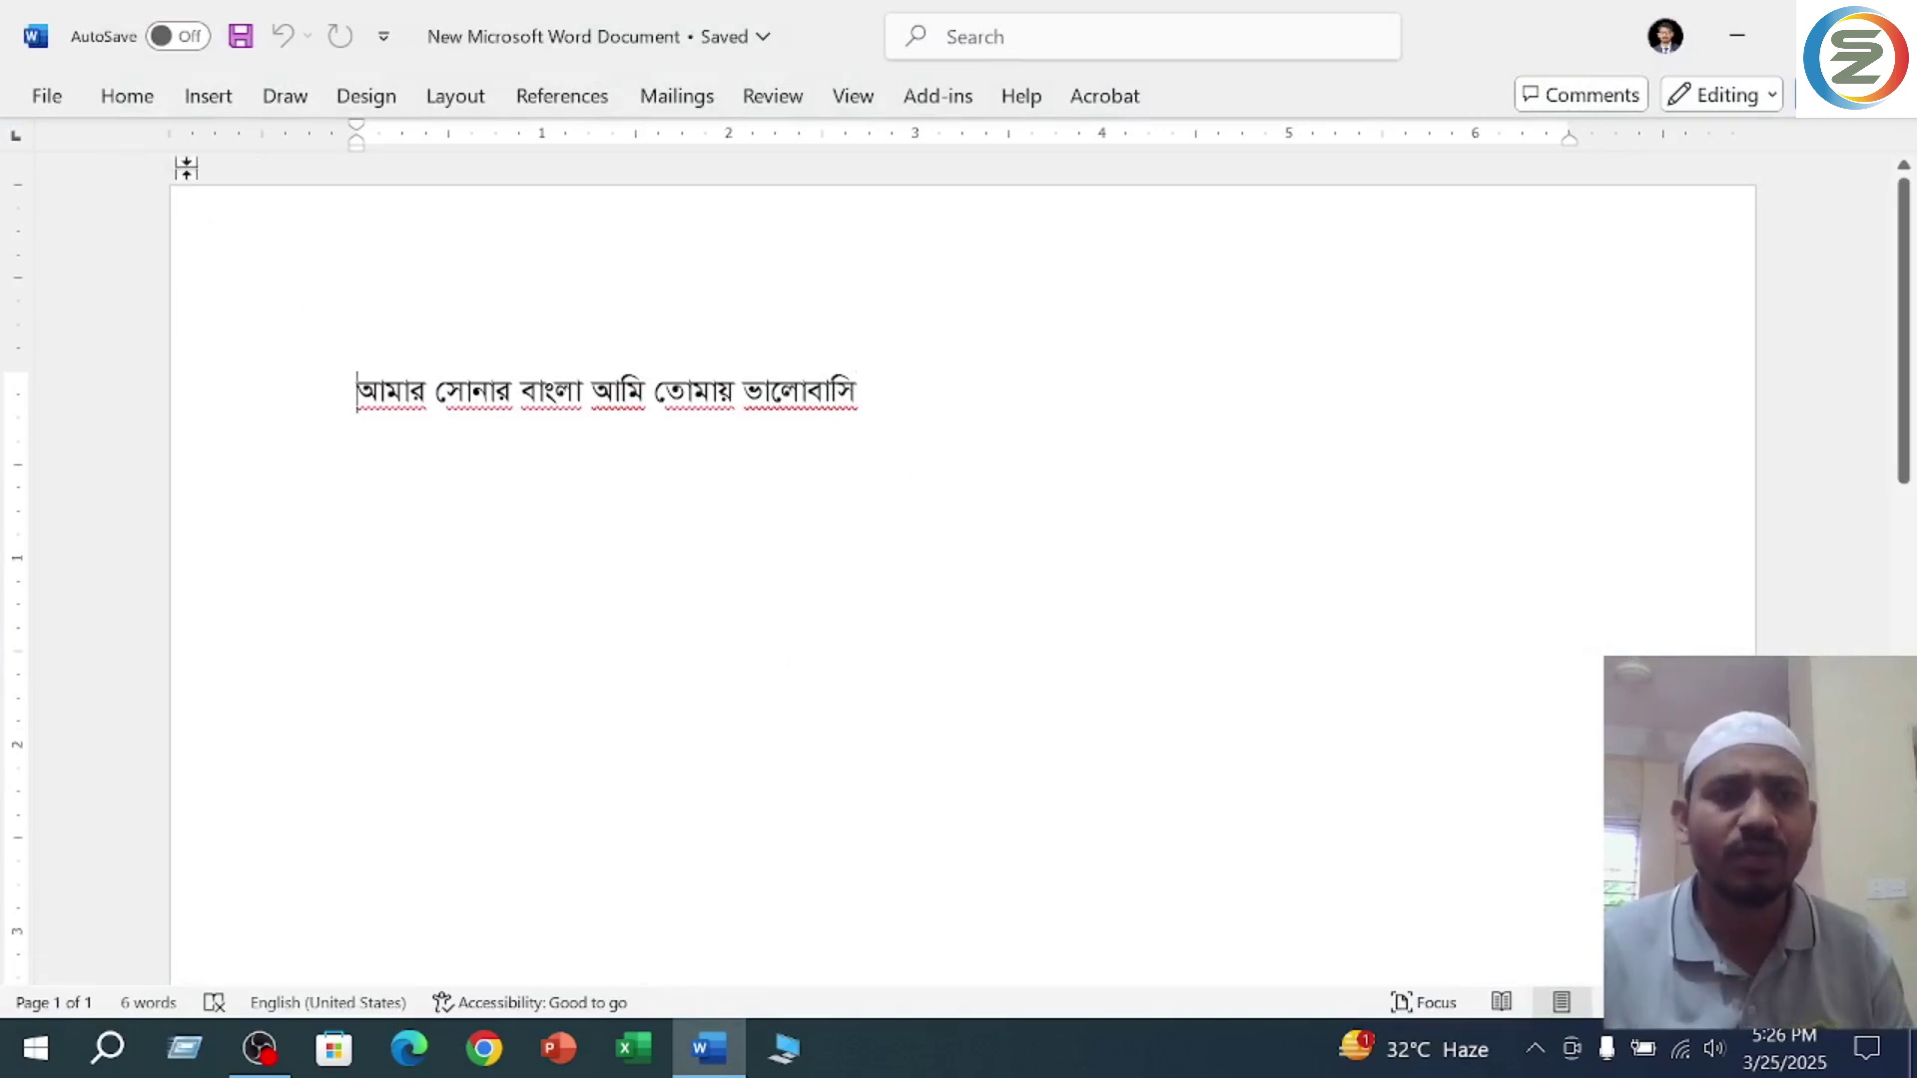
Center the Bengali sentence between the page margins.
{"action": "left_click_drag", "start_coordinate": [357, 394], "coordinate": [855, 398]}
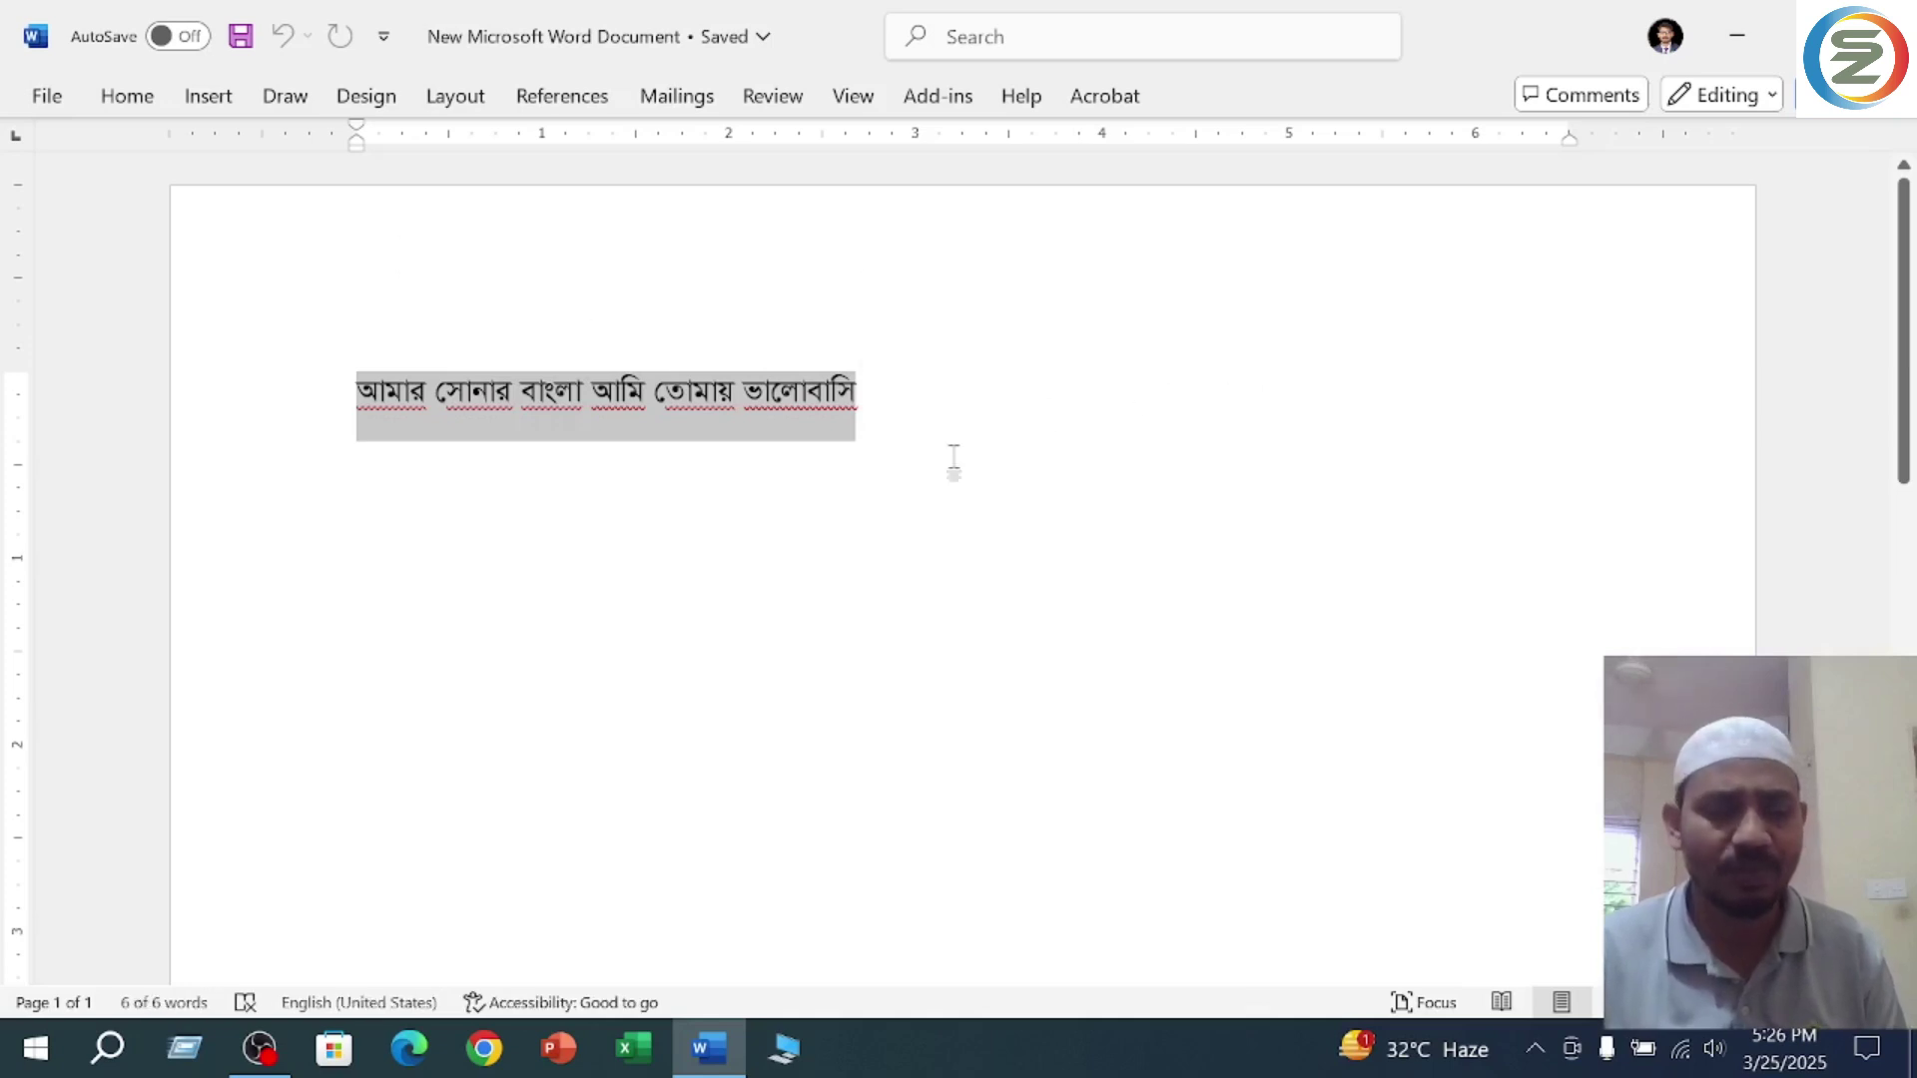
{"action": "key", "text": "ctrl+e"}
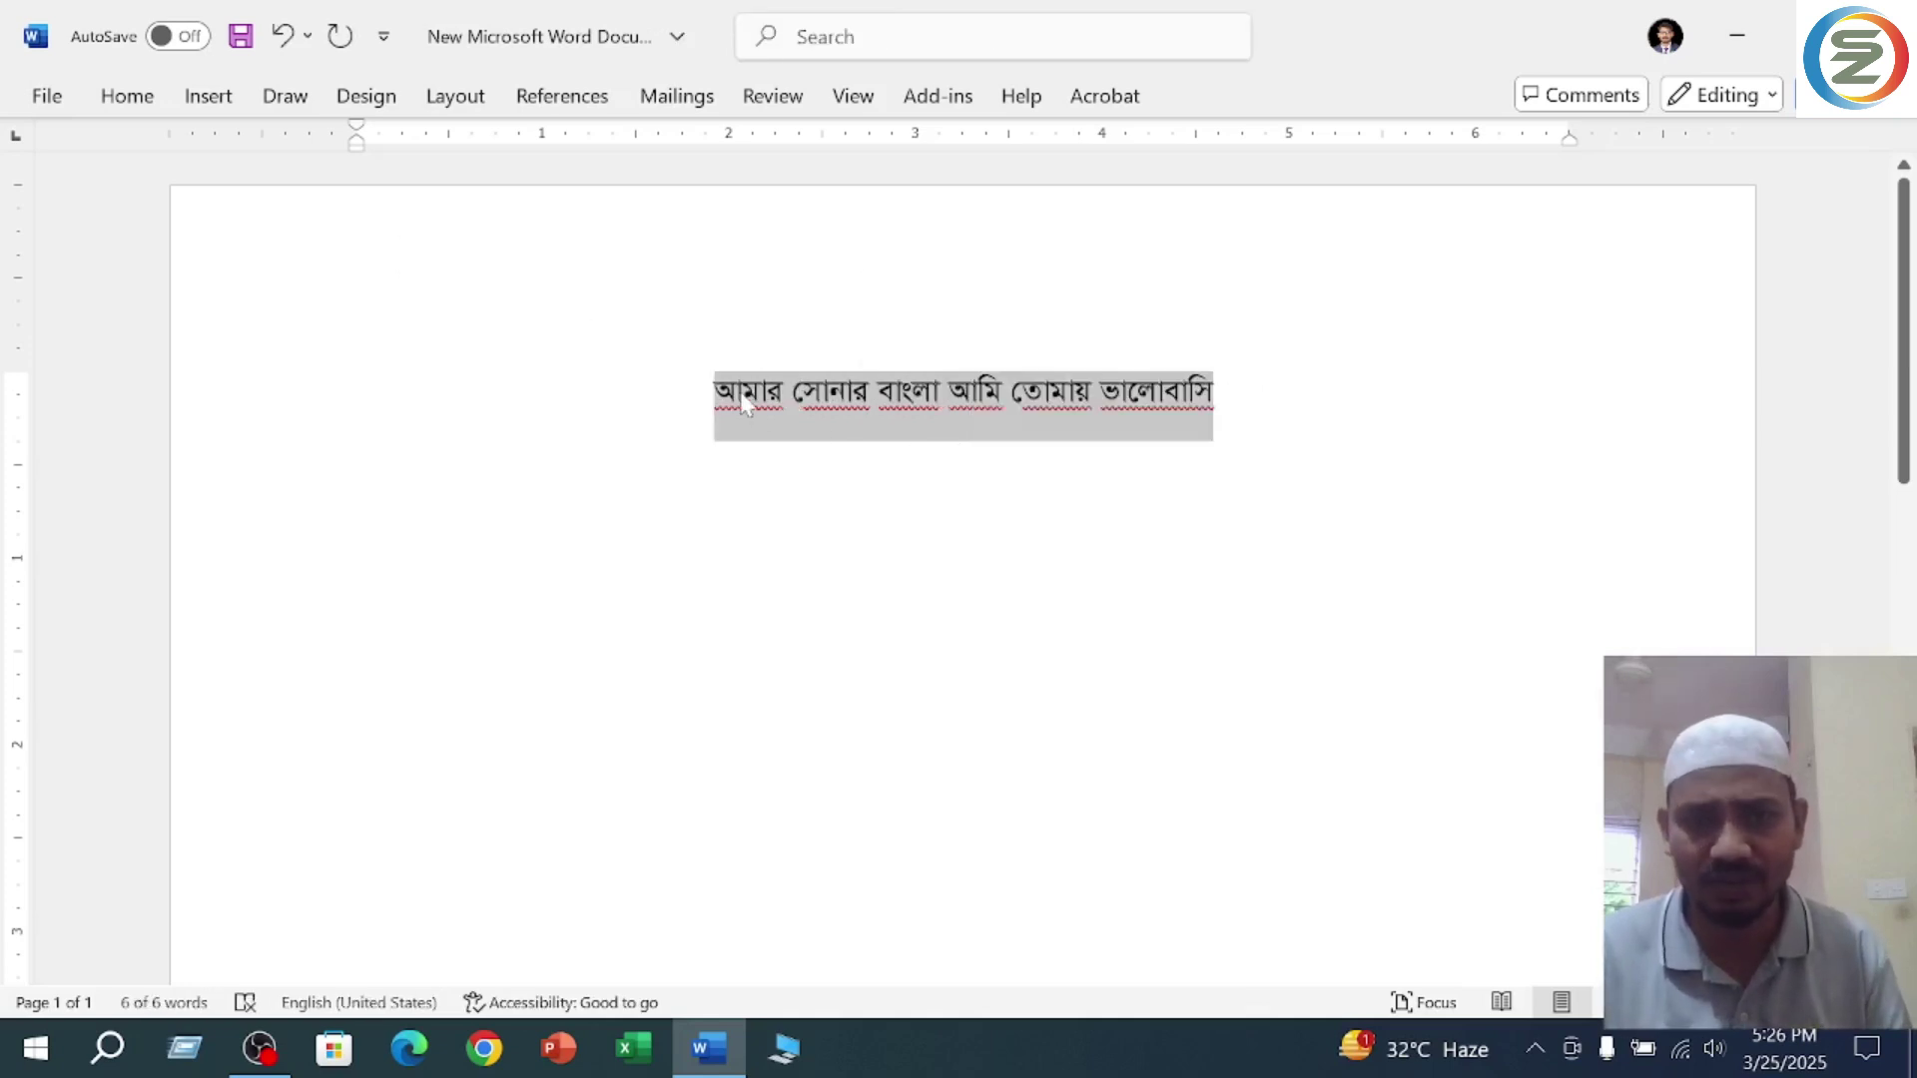
{"action": "key", "text": "Left"}
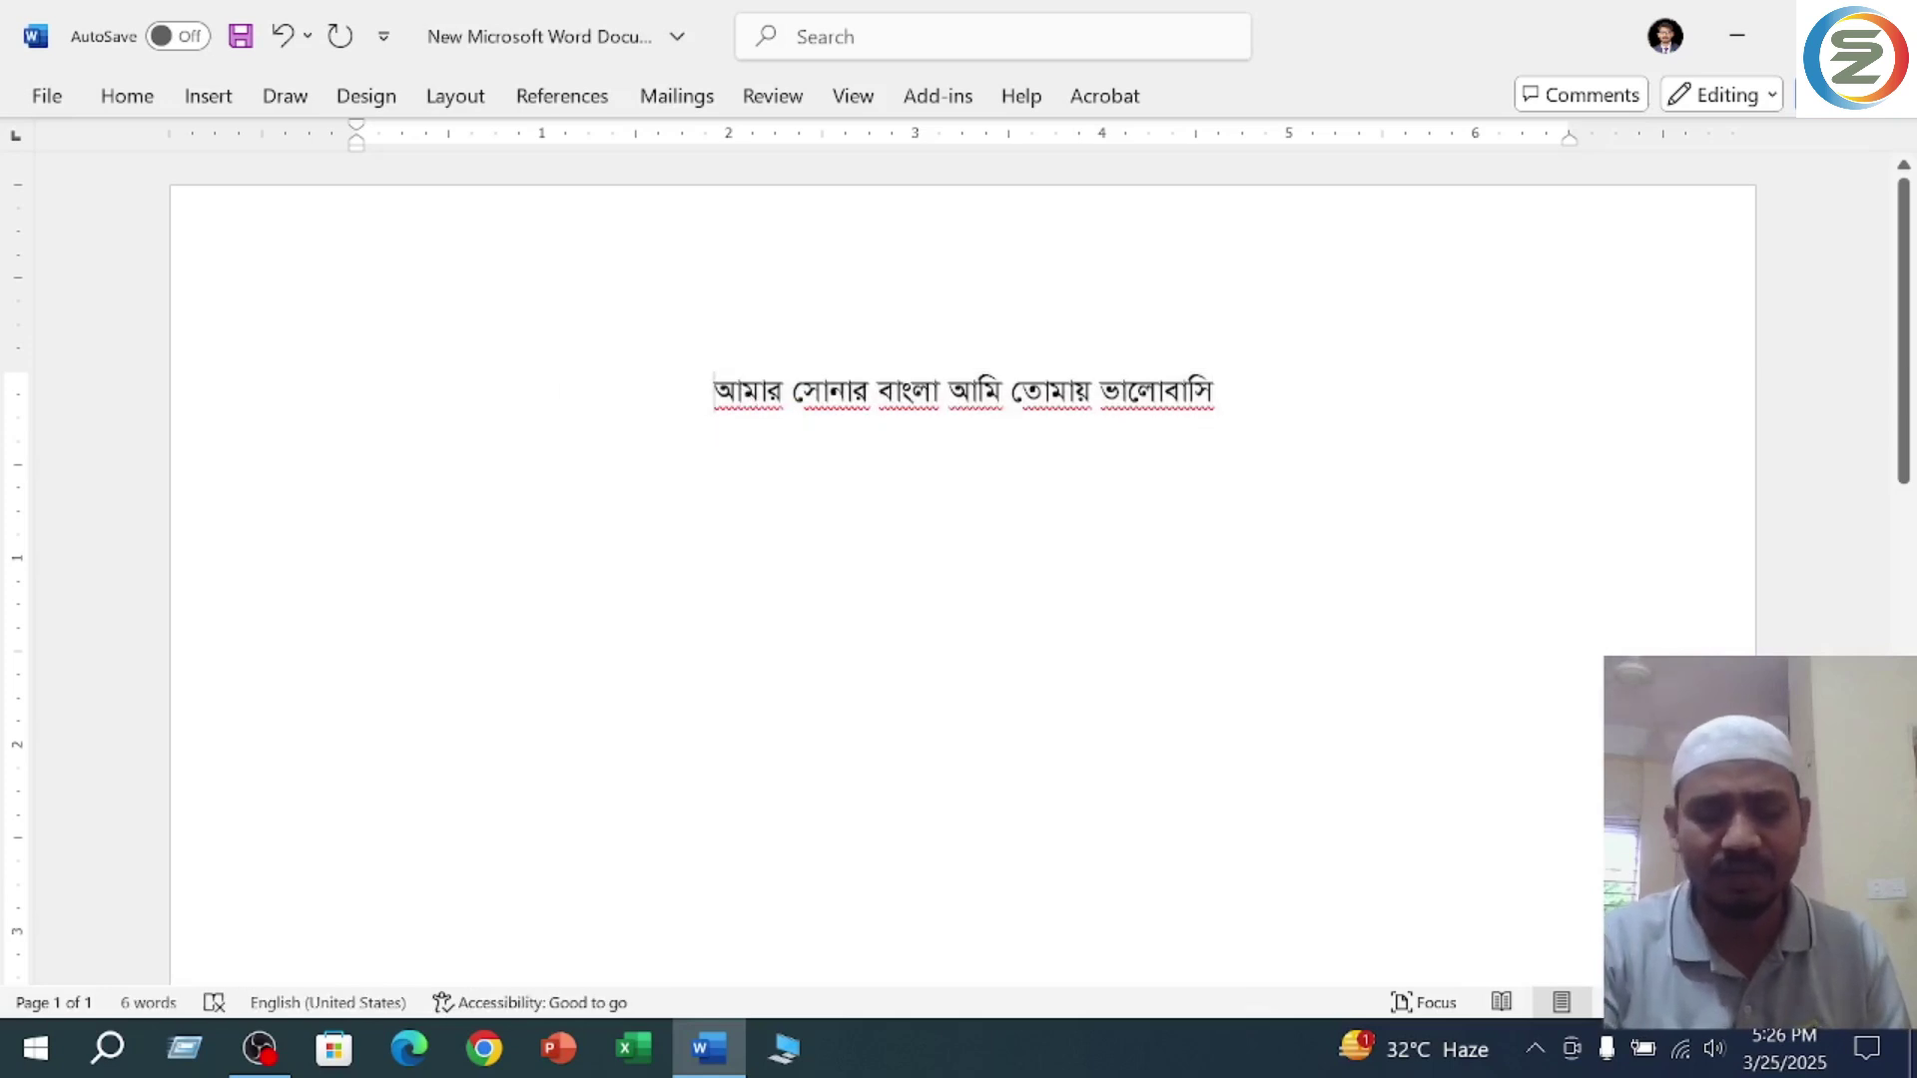
Return the sentence to left alignment and delete the blank space in front of its first word.
{"action": "key", "text": "ctrl+l"}
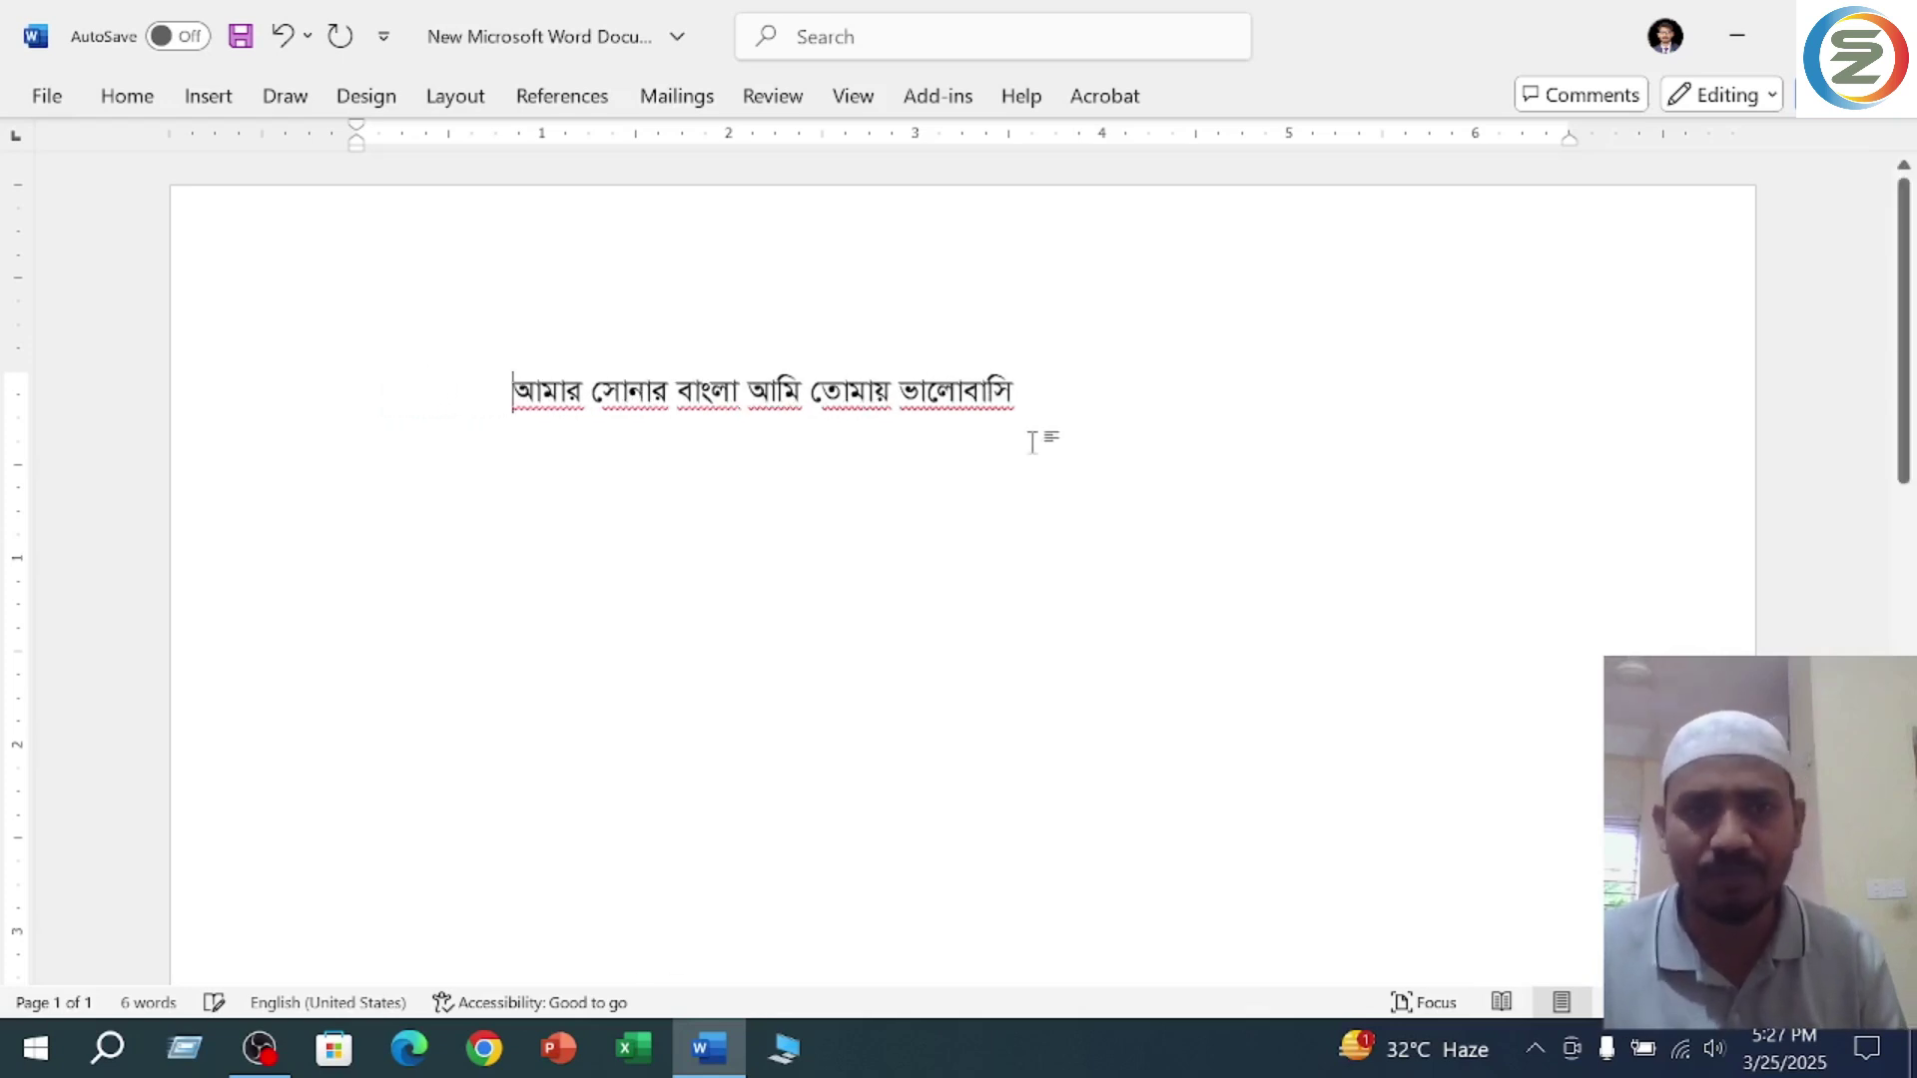
{"action": "key", "text": "shift+Home"}
{"action": "key", "text": "BackSpace"}
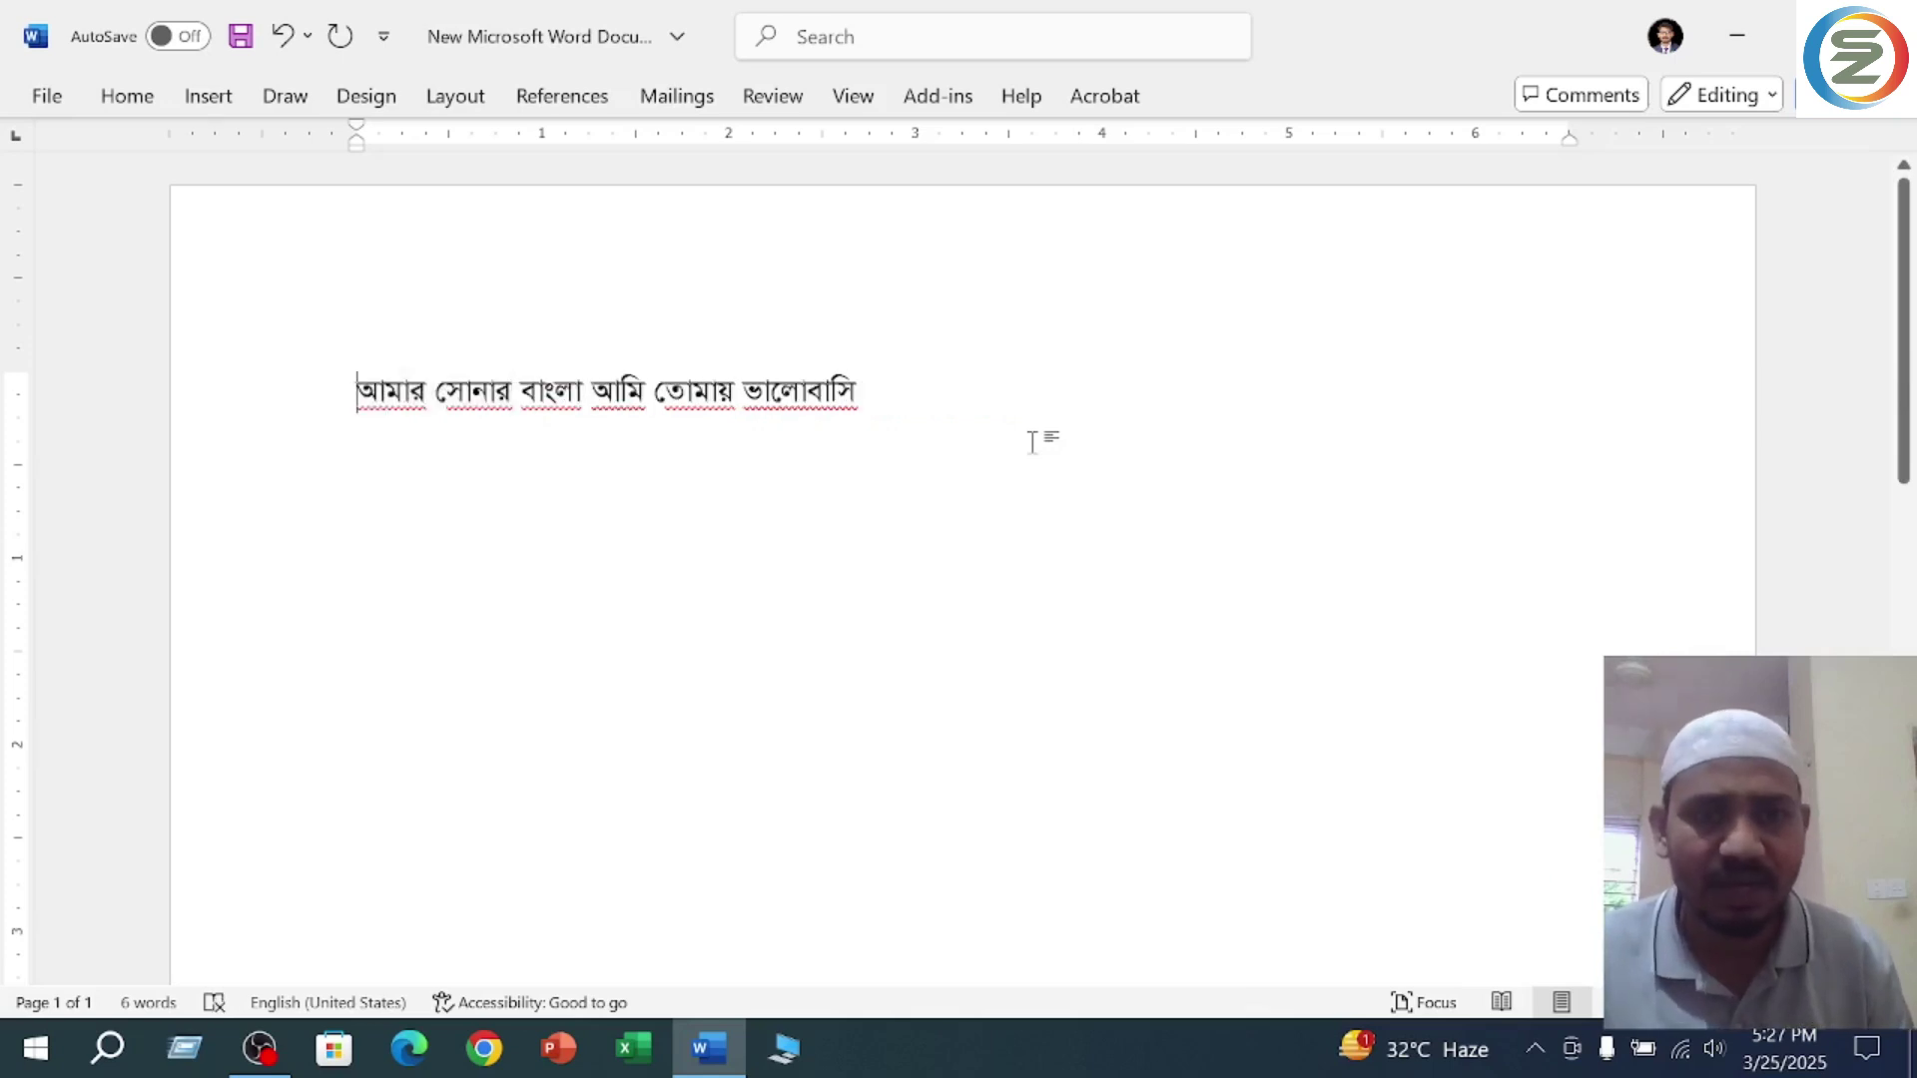
Push the sentence toward the middle of the page with four tab characters, and delete them again.
{"action": "key", "text": "Tab"}
{"action": "key", "text": "Tab"}
{"action": "key", "text": "Tab"}
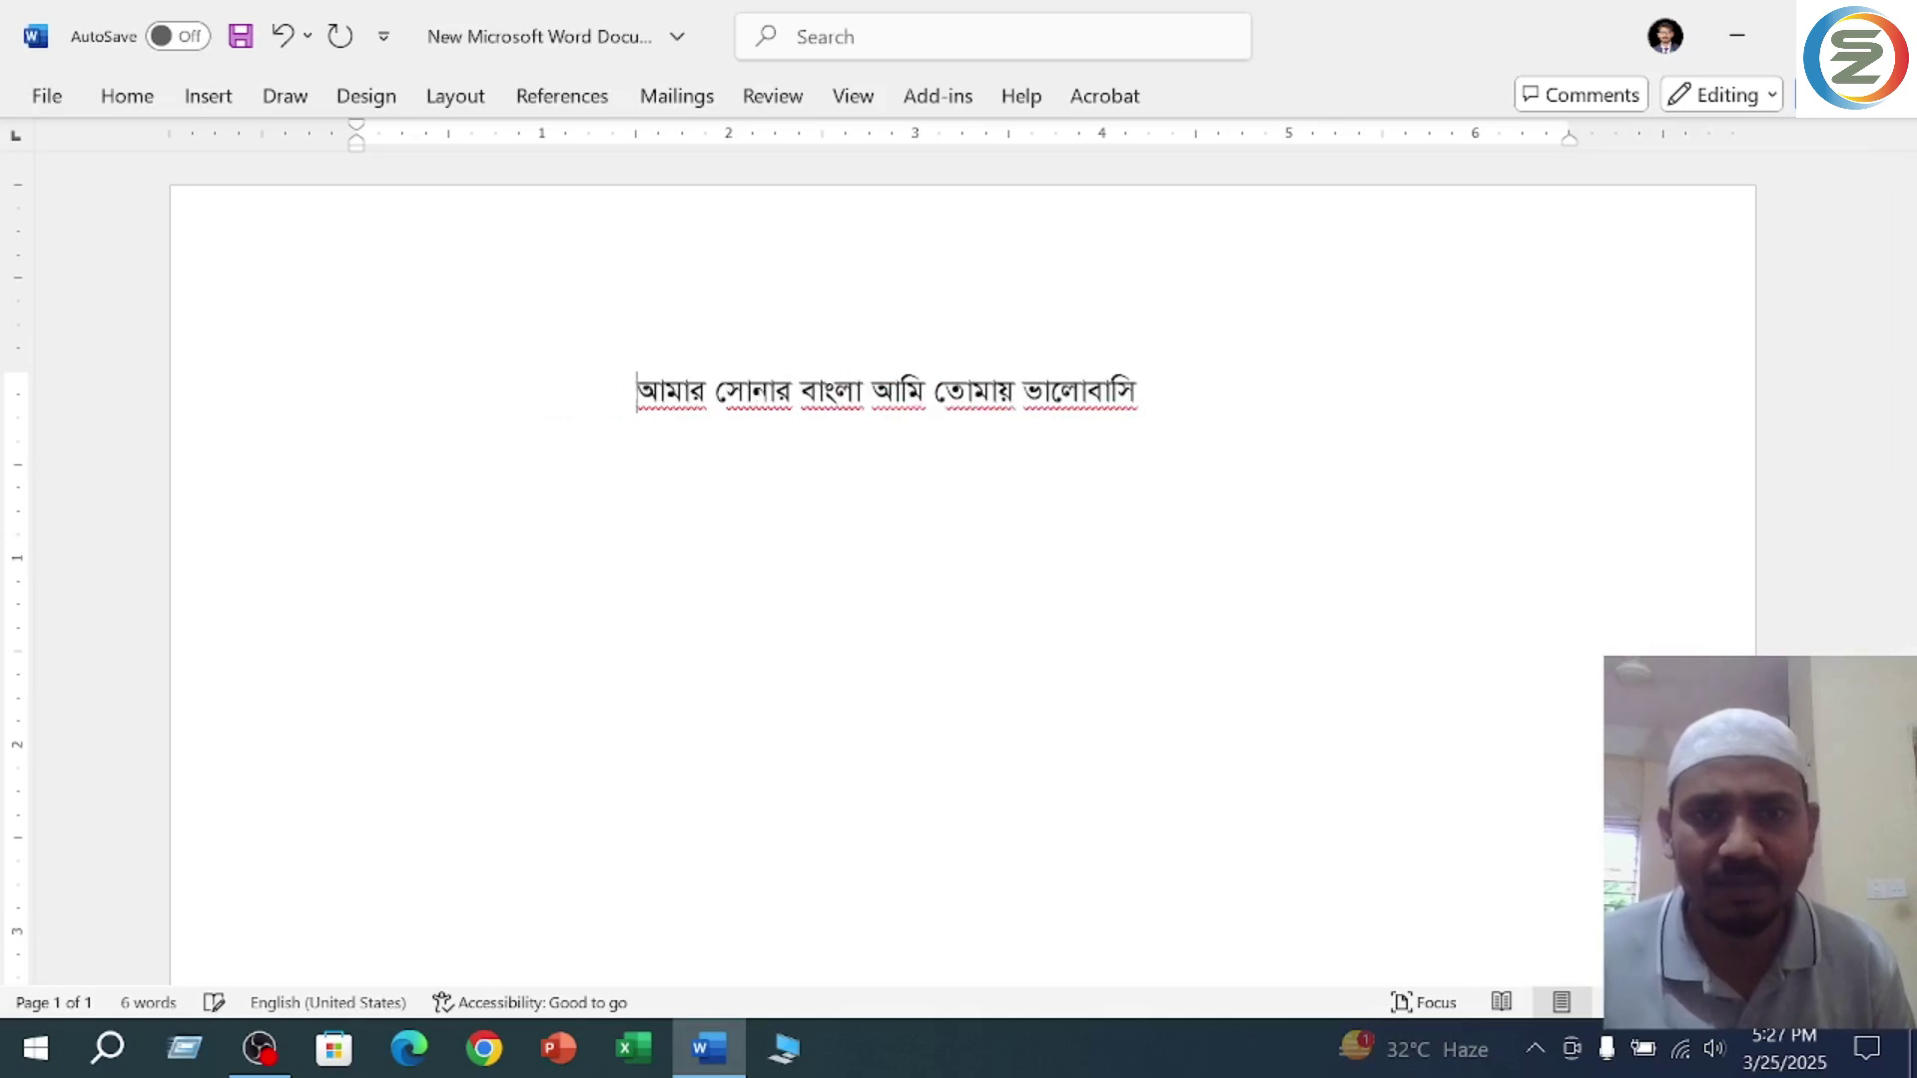
{"action": "key", "text": "Tab"}
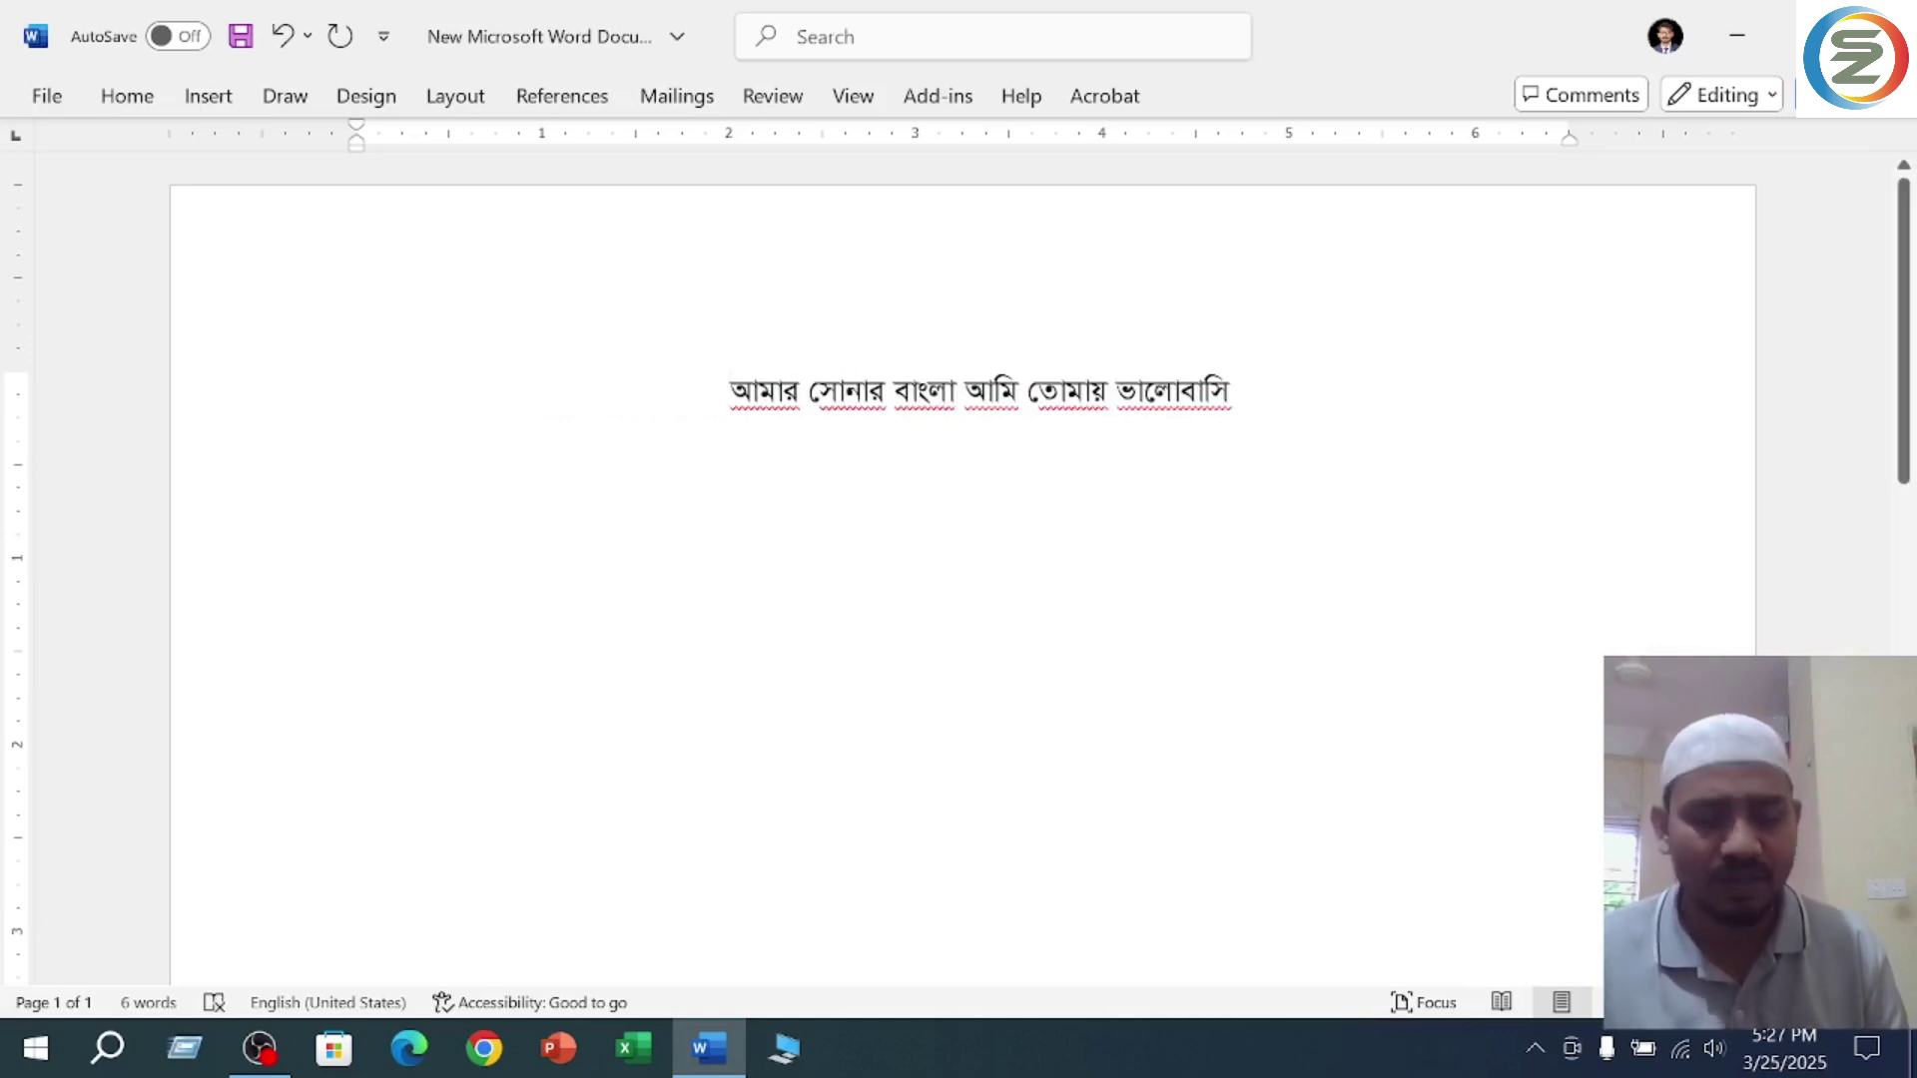
{"action": "key", "text": "shift+Home"}
{"action": "key", "text": "BackSpace"}
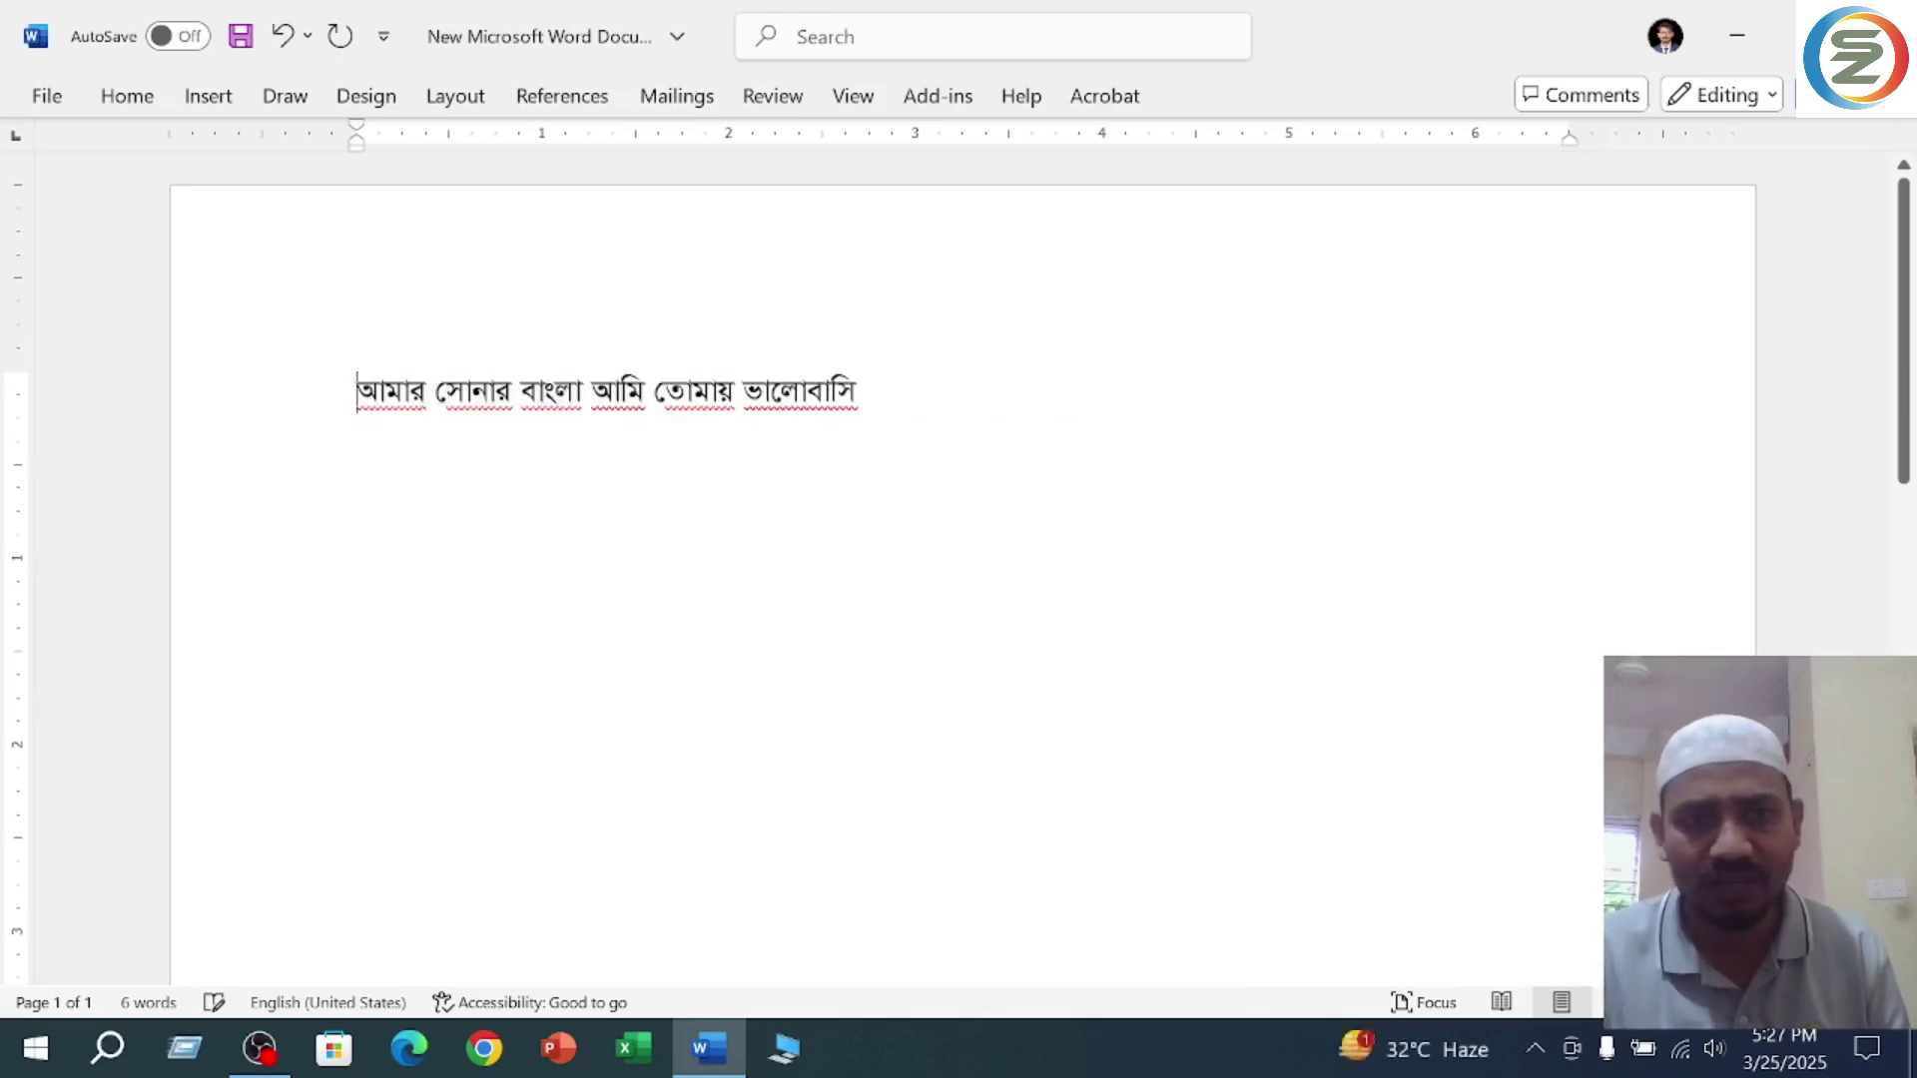
Apply center alignment to the sentence, and restore left alignment.
{"action": "key", "text": "ctrl+e"}
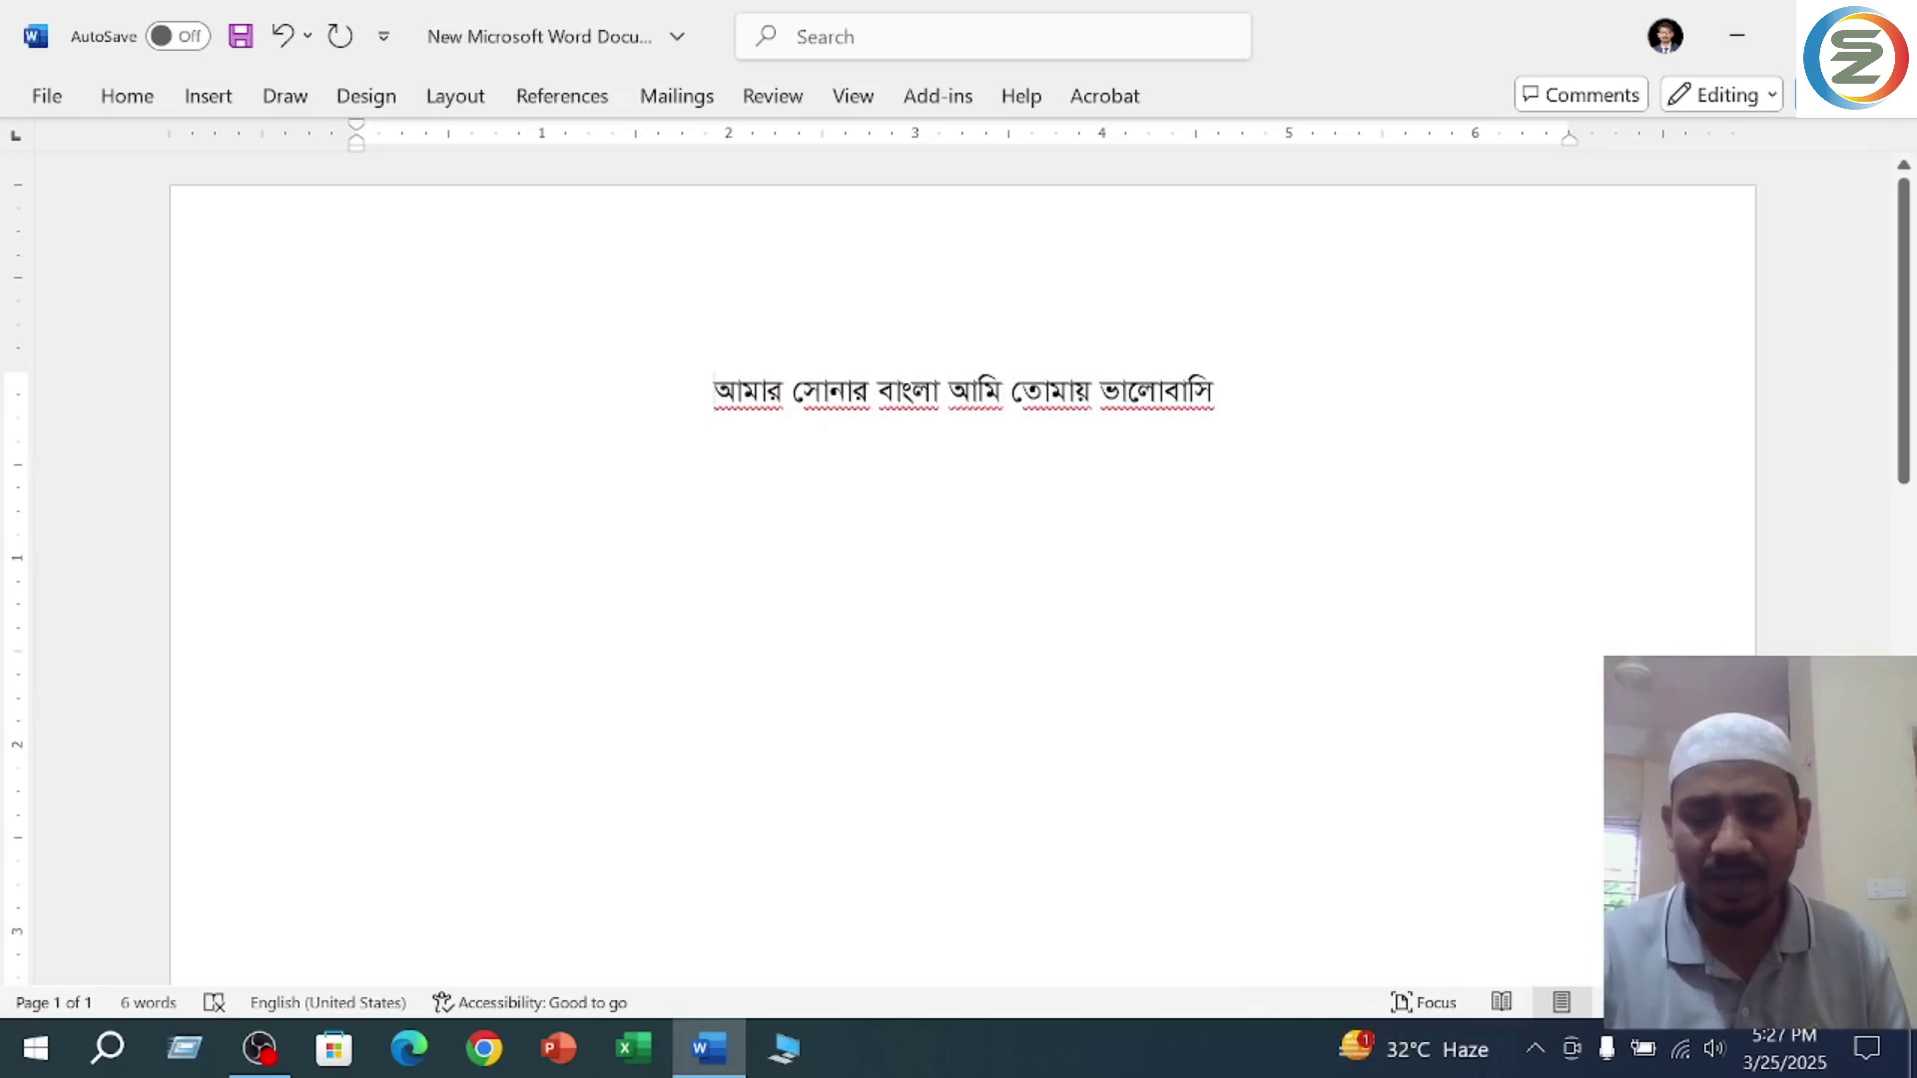
{"action": "key", "text": "ctrl+l"}
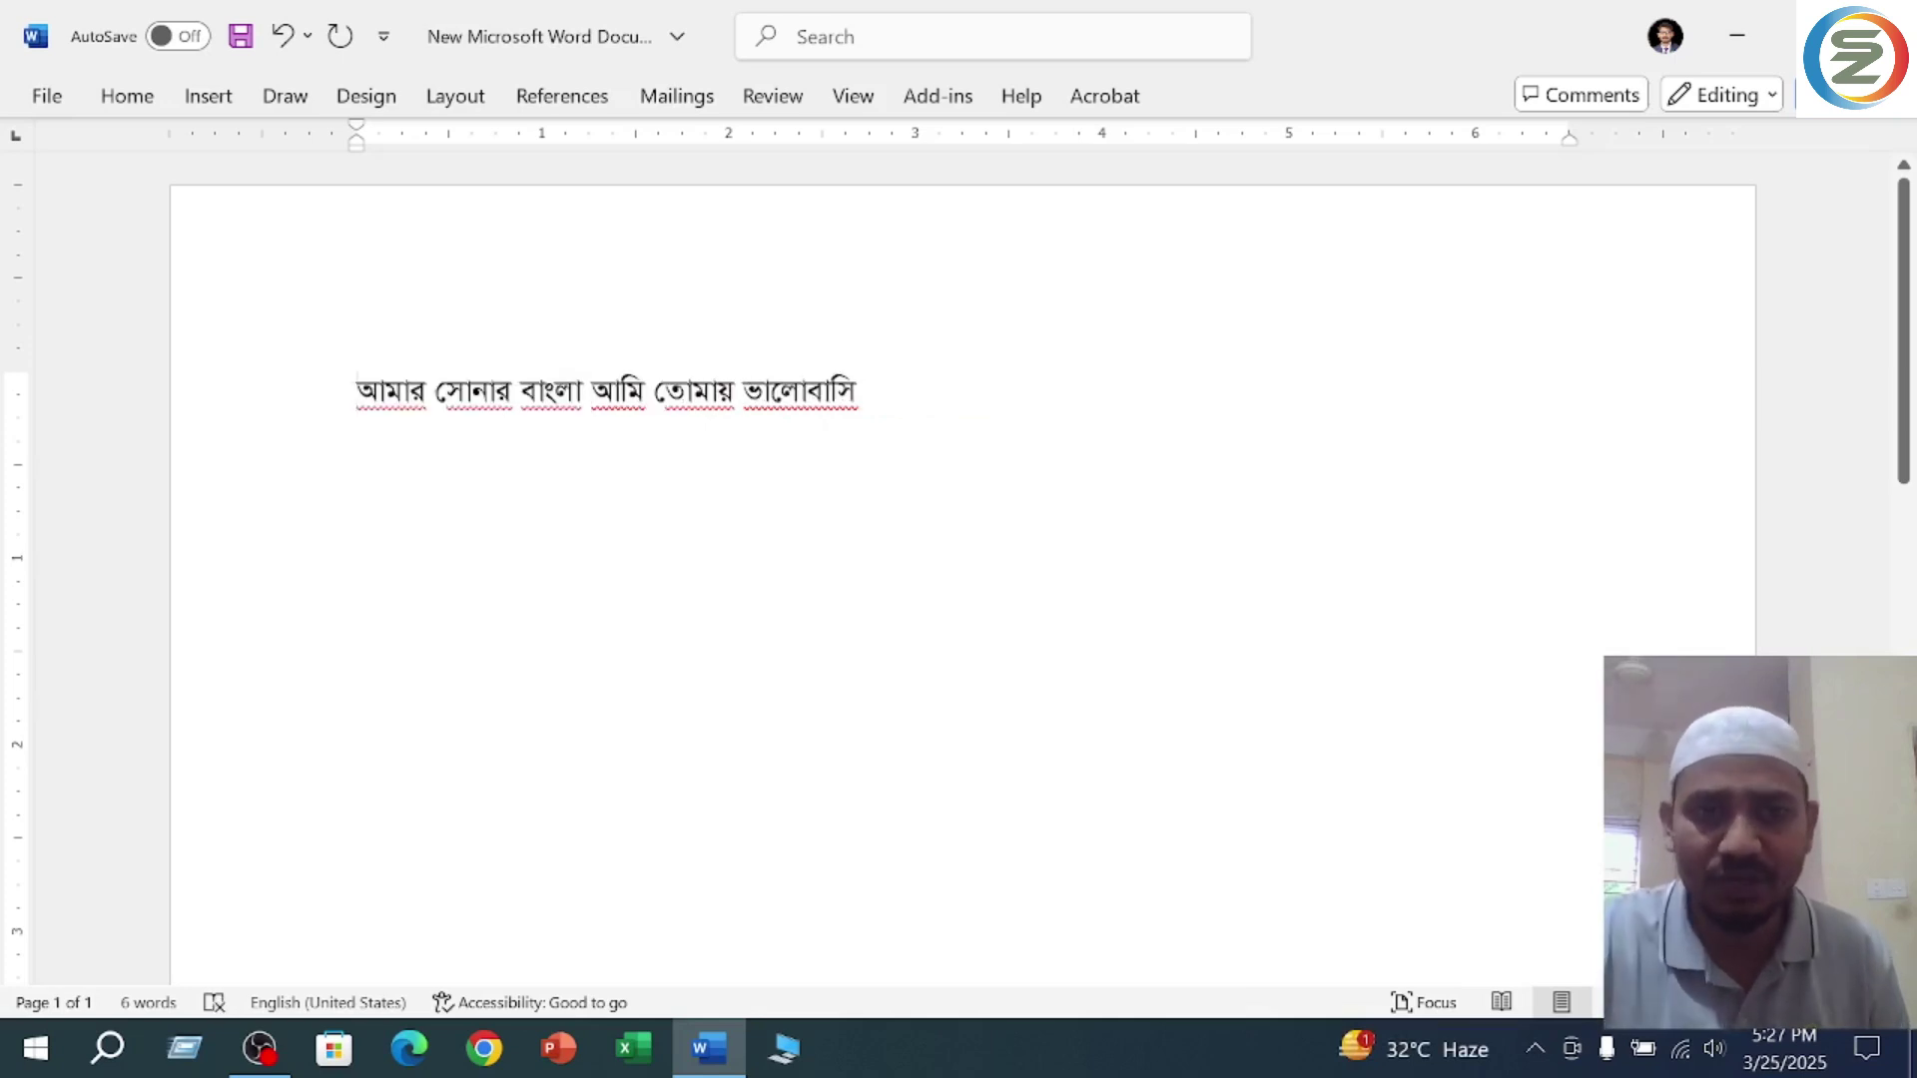
Insert four tabs before the sentence again, and select and remove that blank space.
{"action": "key", "text": "Tab"}
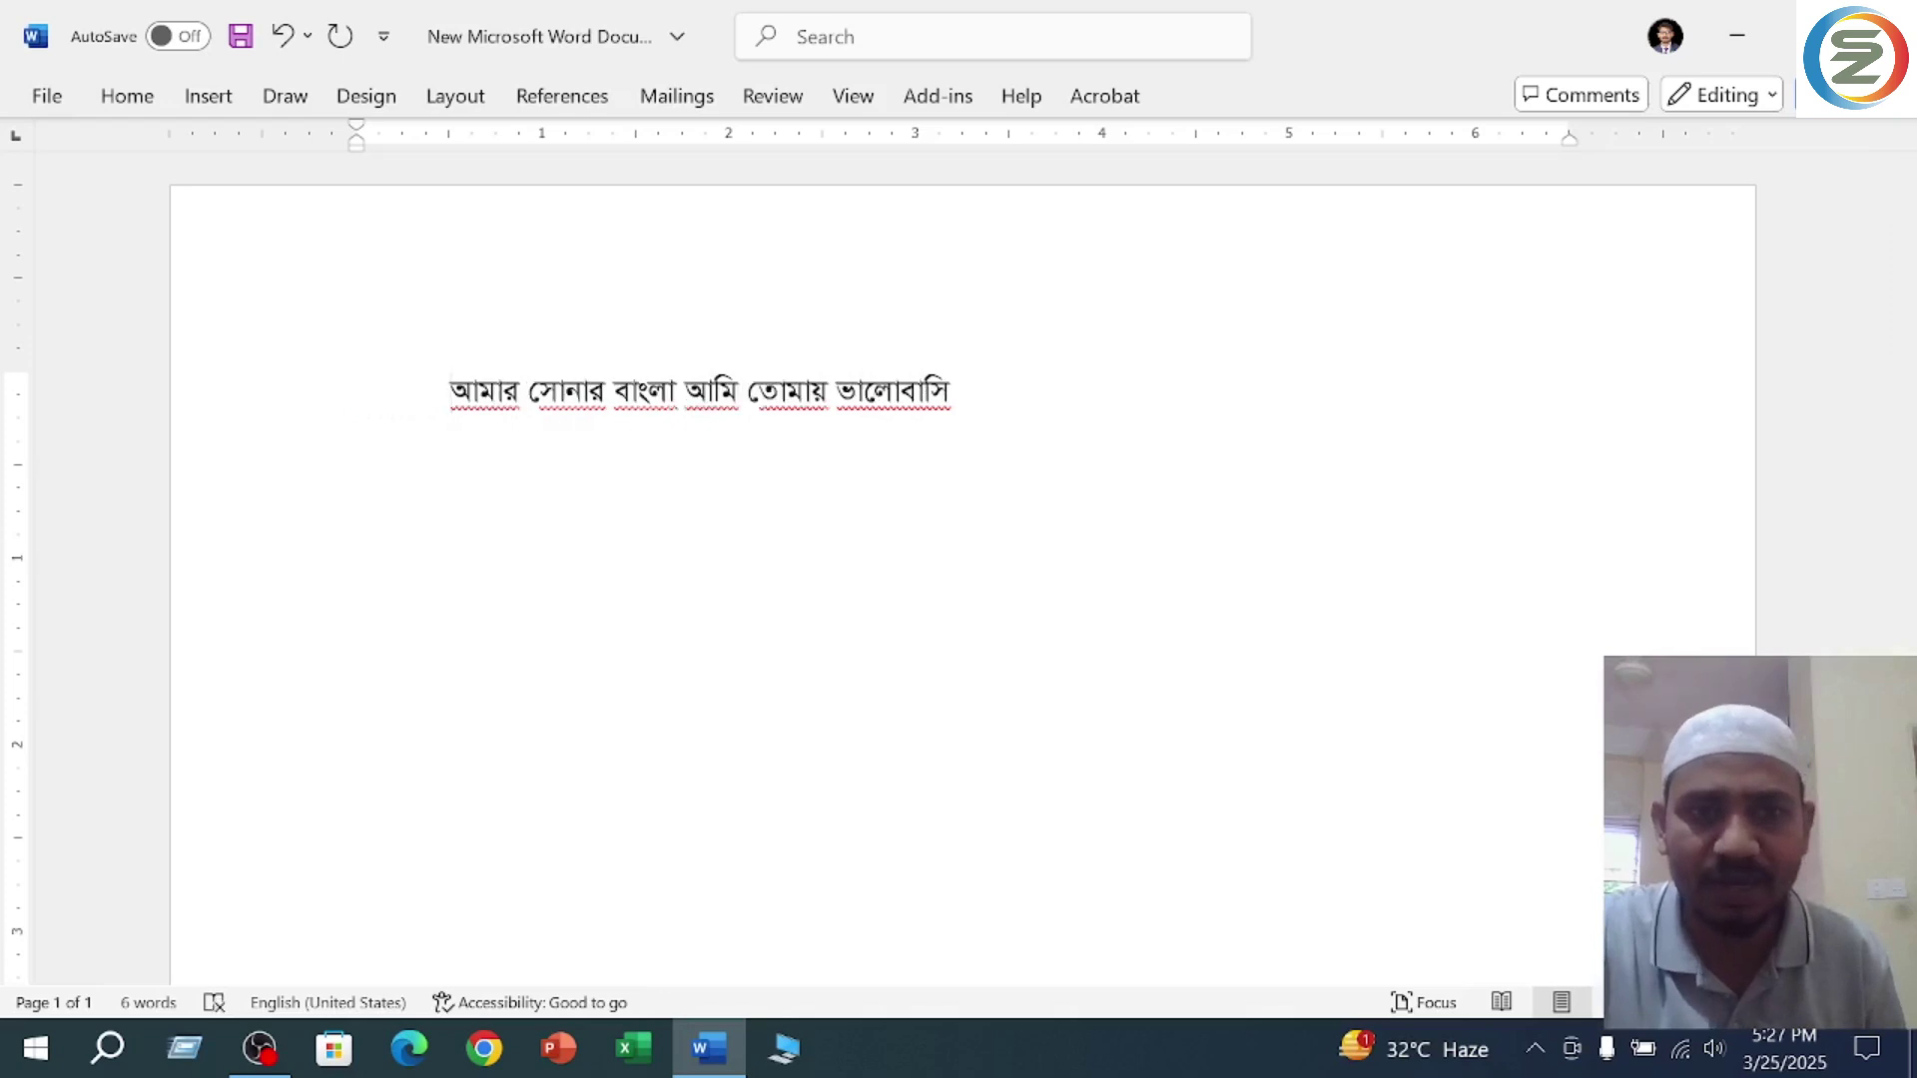
{"action": "key", "text": "Tab"}
{"action": "key", "text": "Tab"}
{"action": "key", "text": "Tab"}
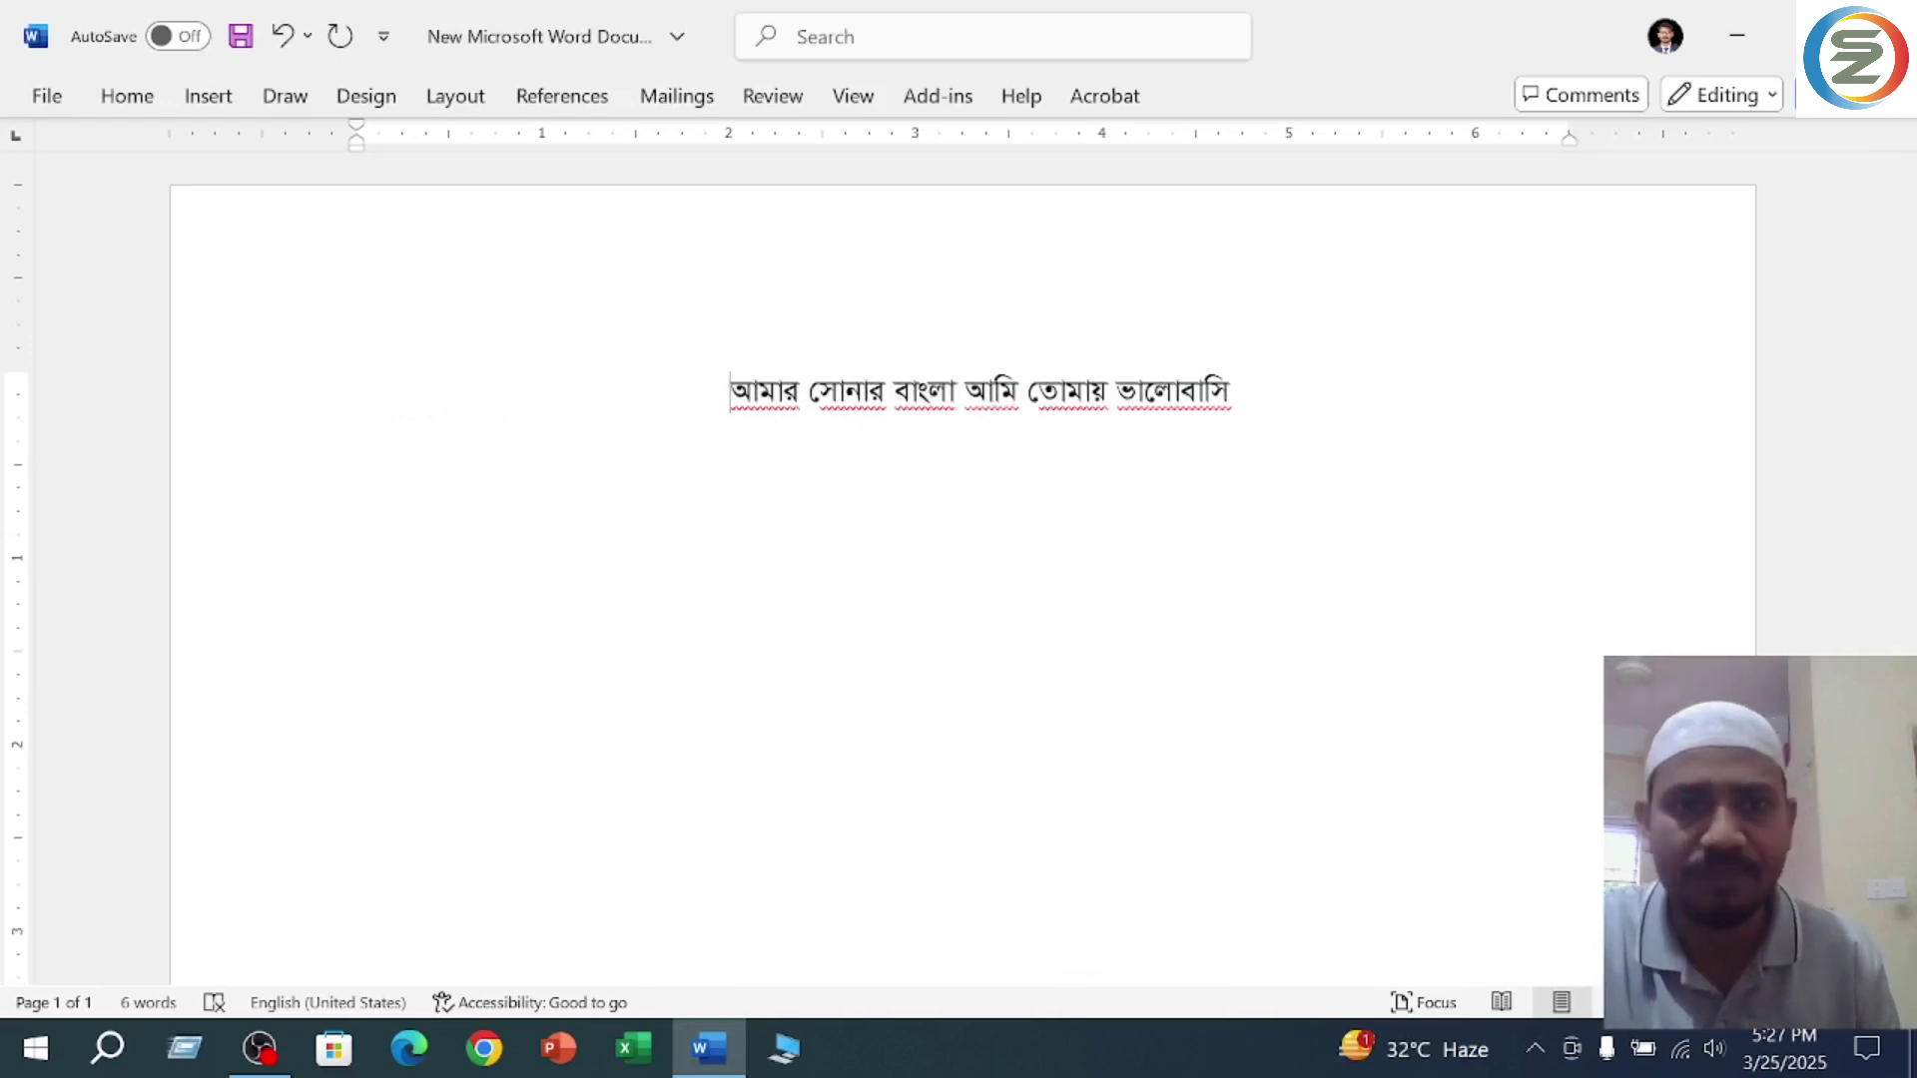
{"action": "key", "text": "shift+Home"}
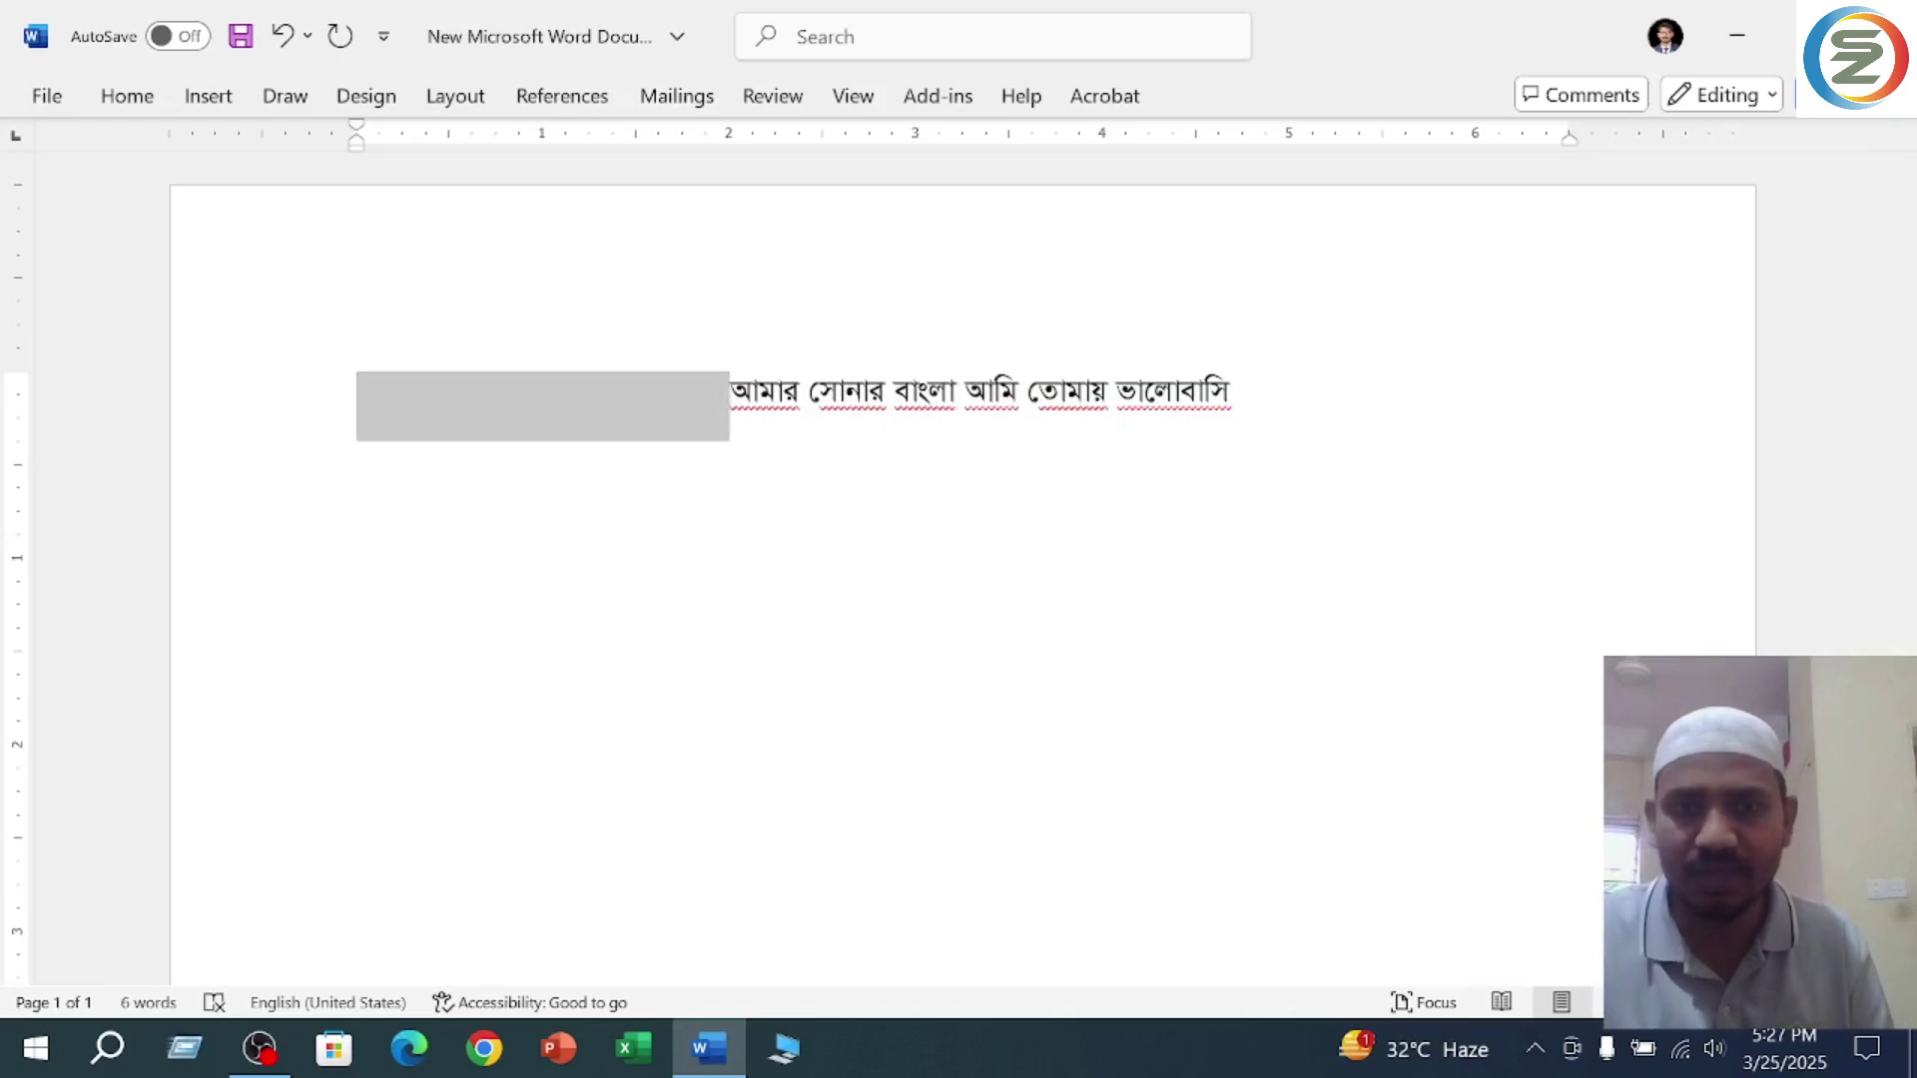
{"action": "key", "text": "BackSpace"}
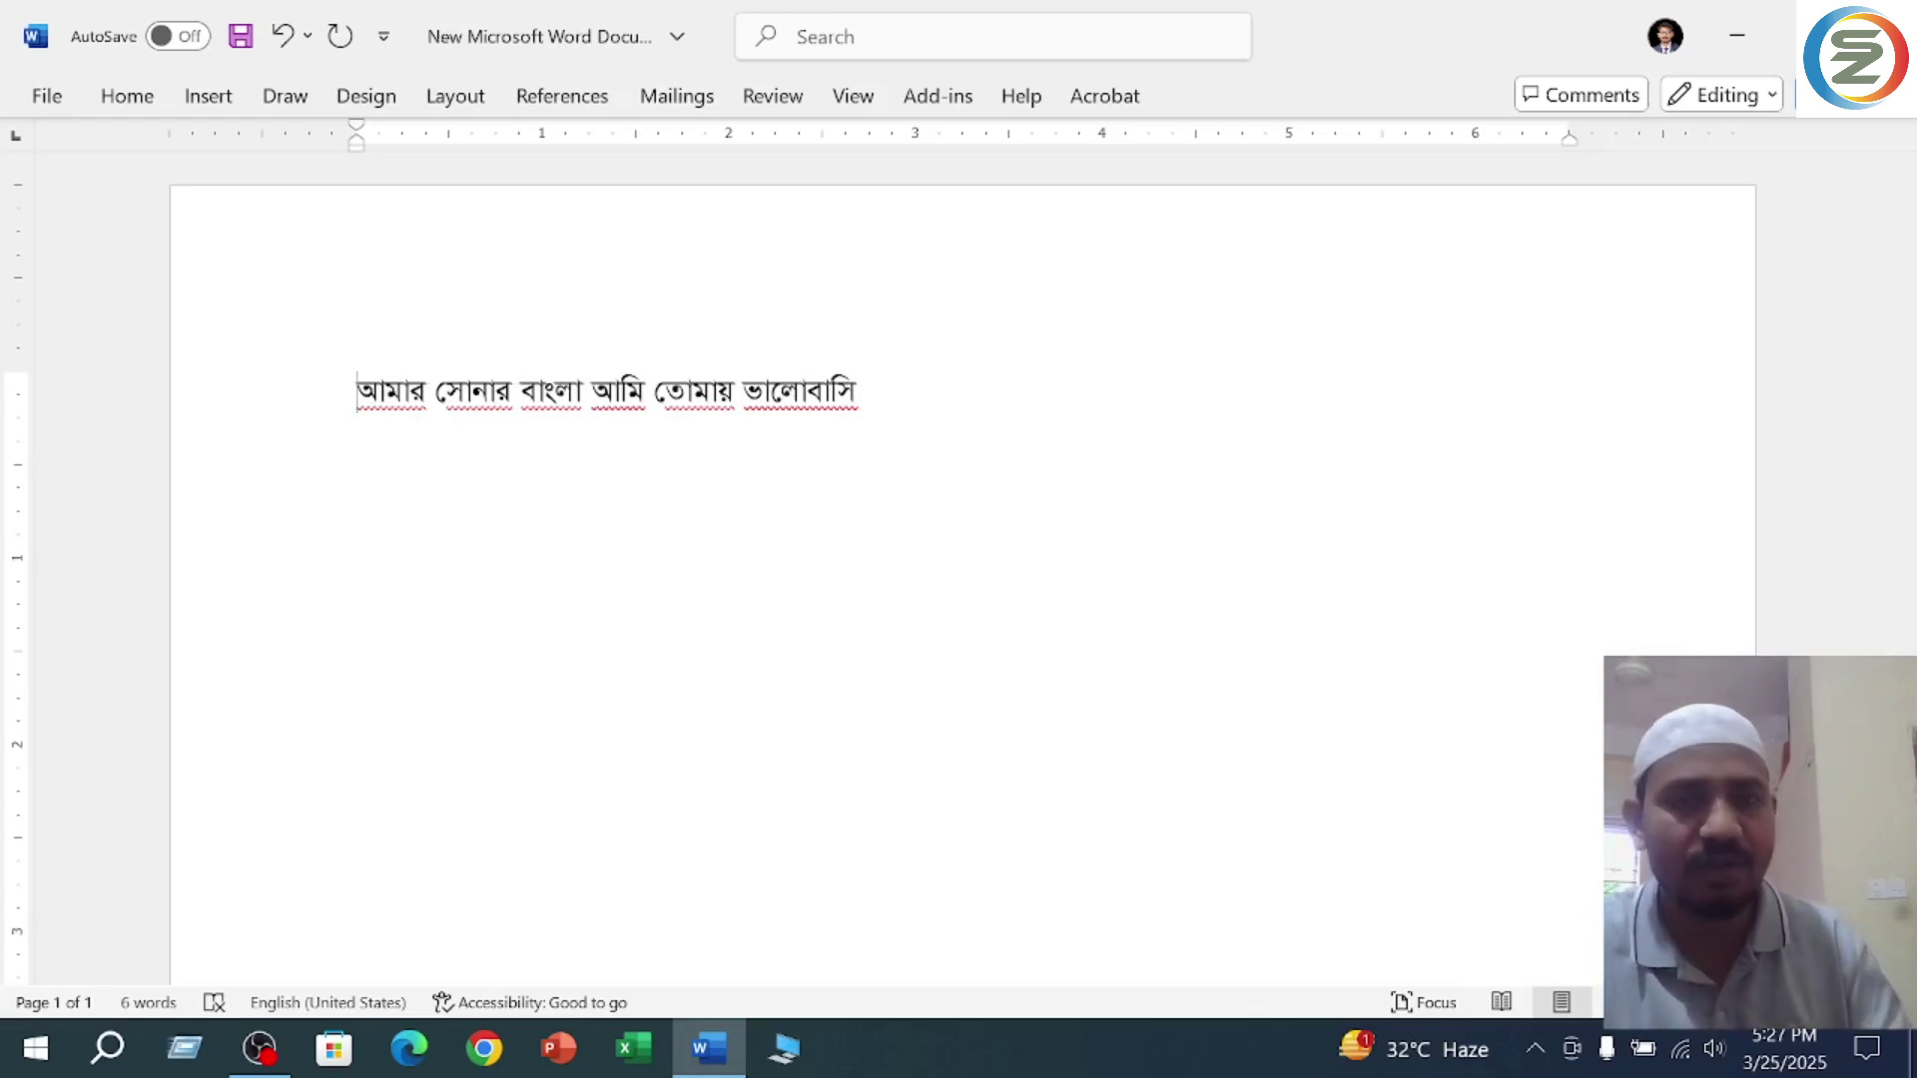
Center the sentence with paragraph alignment and save the document.
{"action": "key", "text": "ctrl+e"}
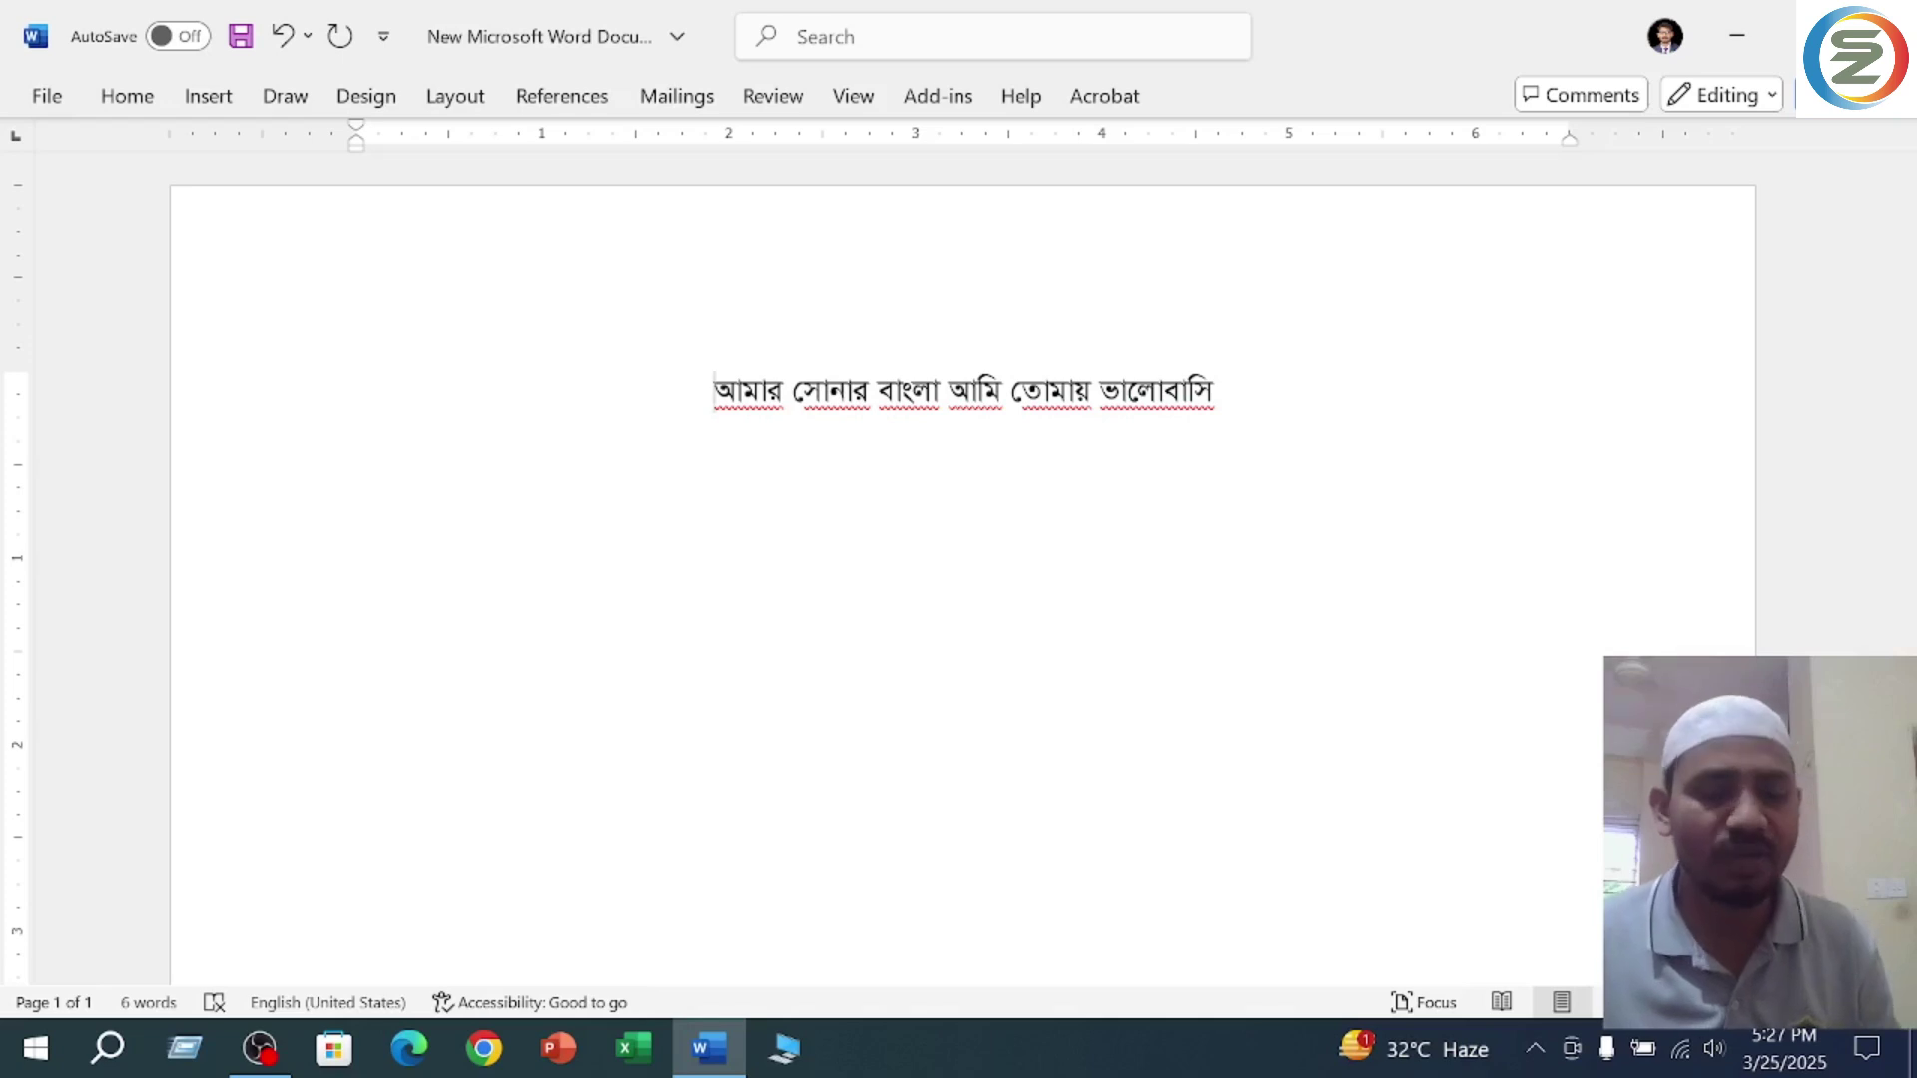
{"action": "key", "text": "ctrl+s"}
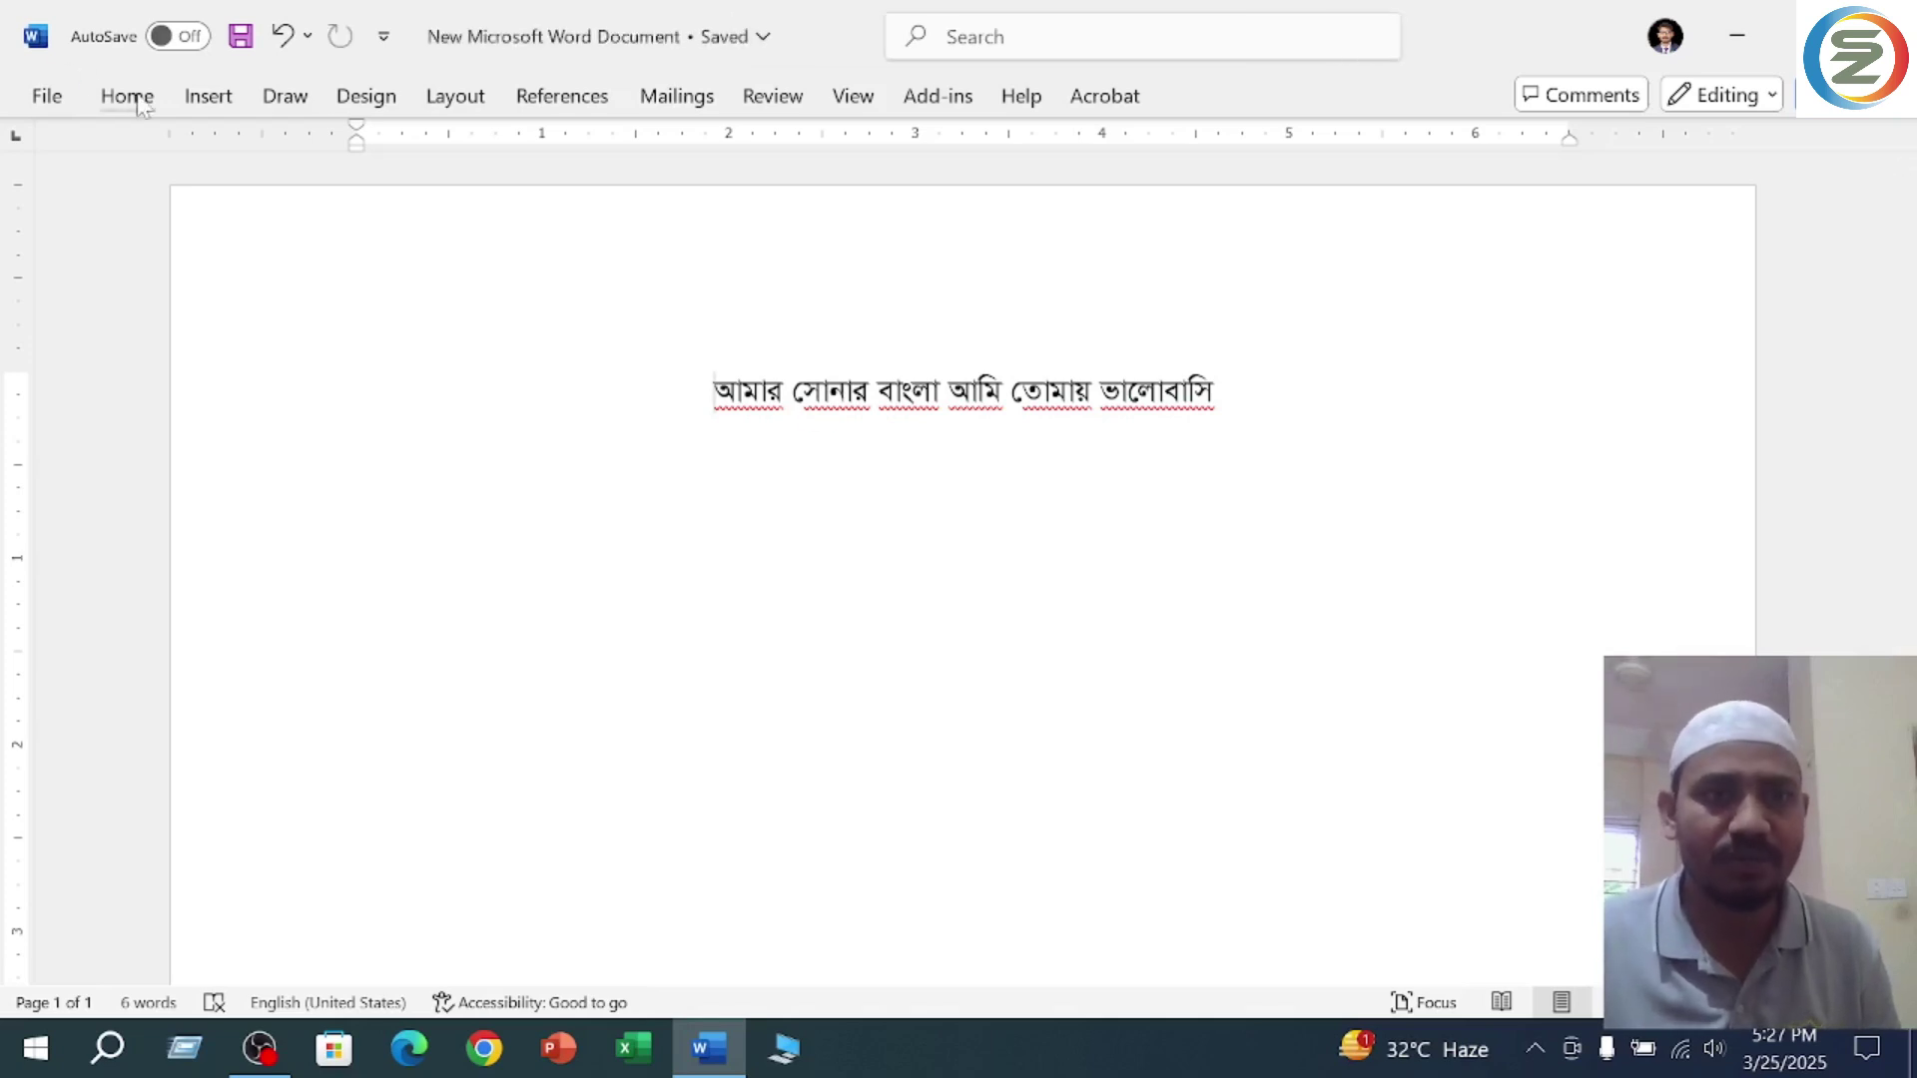
Apply Justify, Align Right, Center and finally Align Left to the sentence.
{"action": "left_click", "coordinate": [138, 100]}
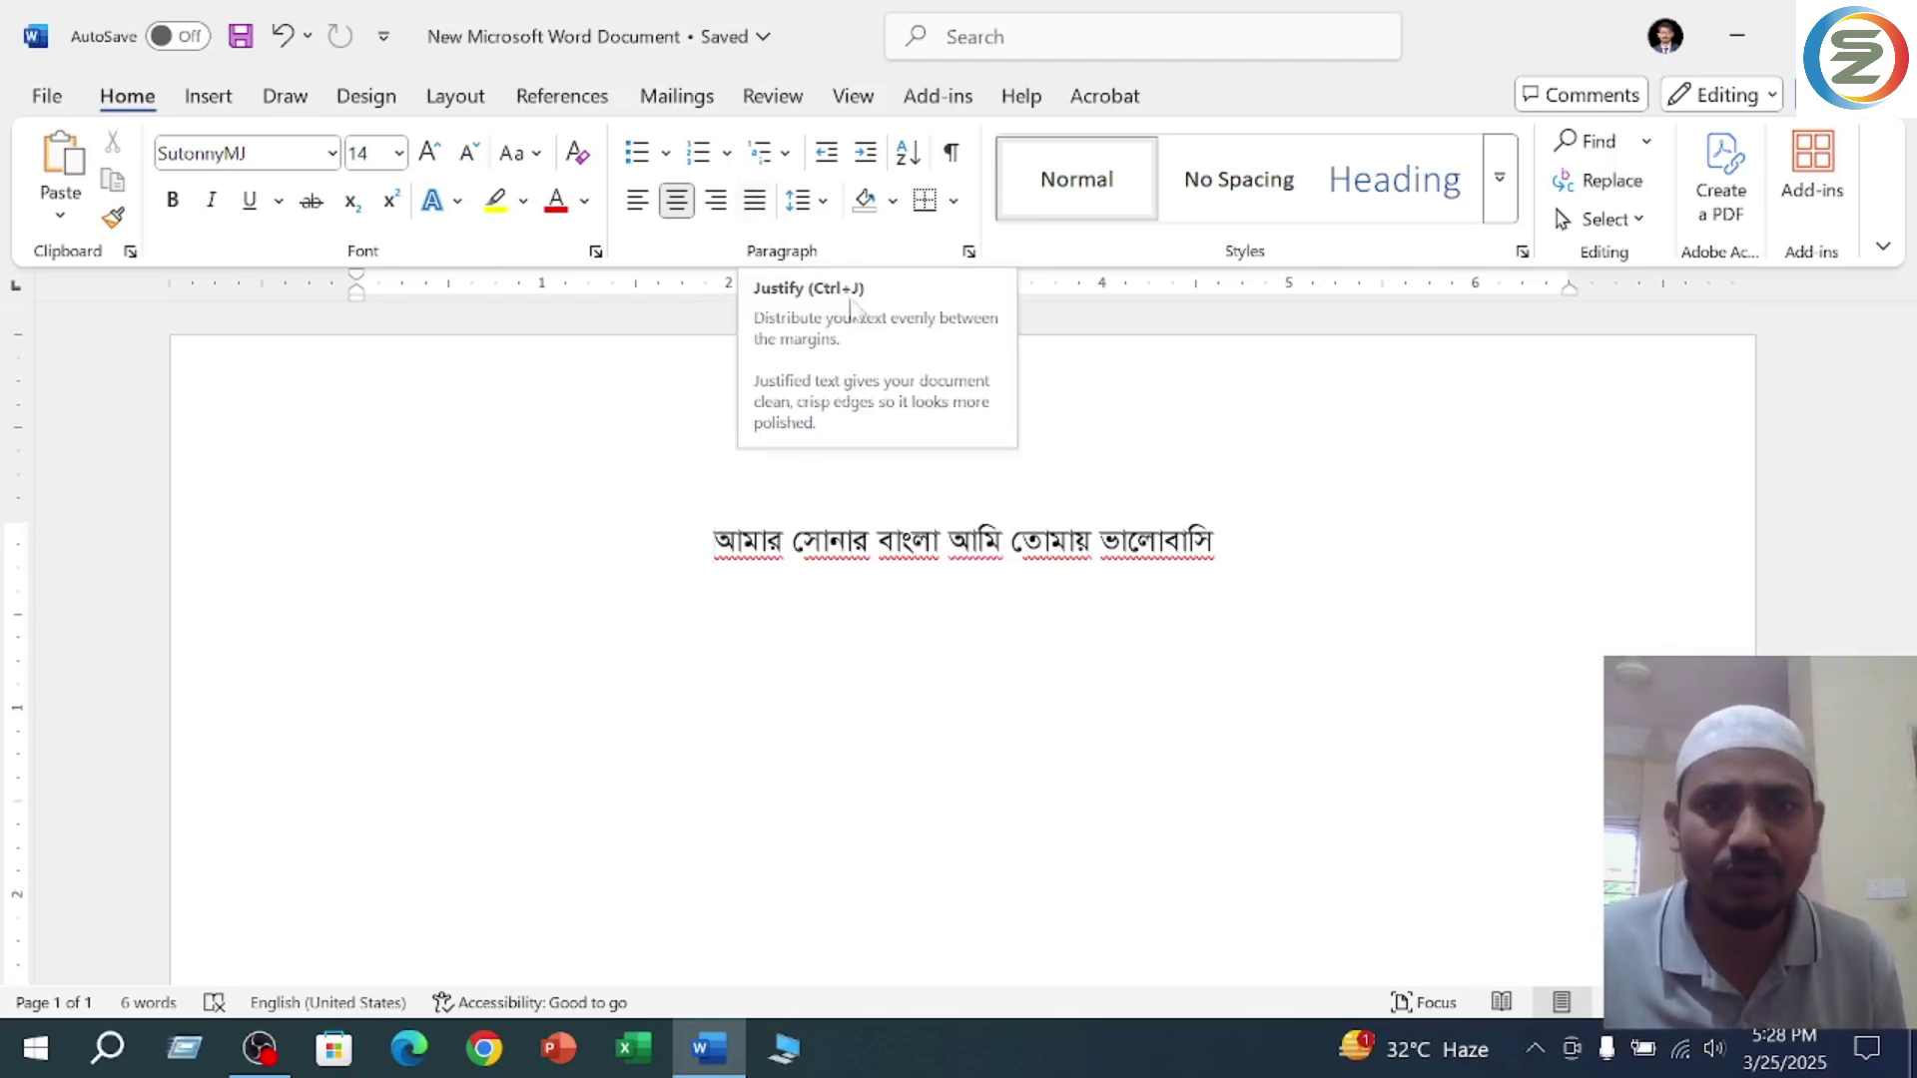
{"action": "left_click", "coordinate": [759, 205]}
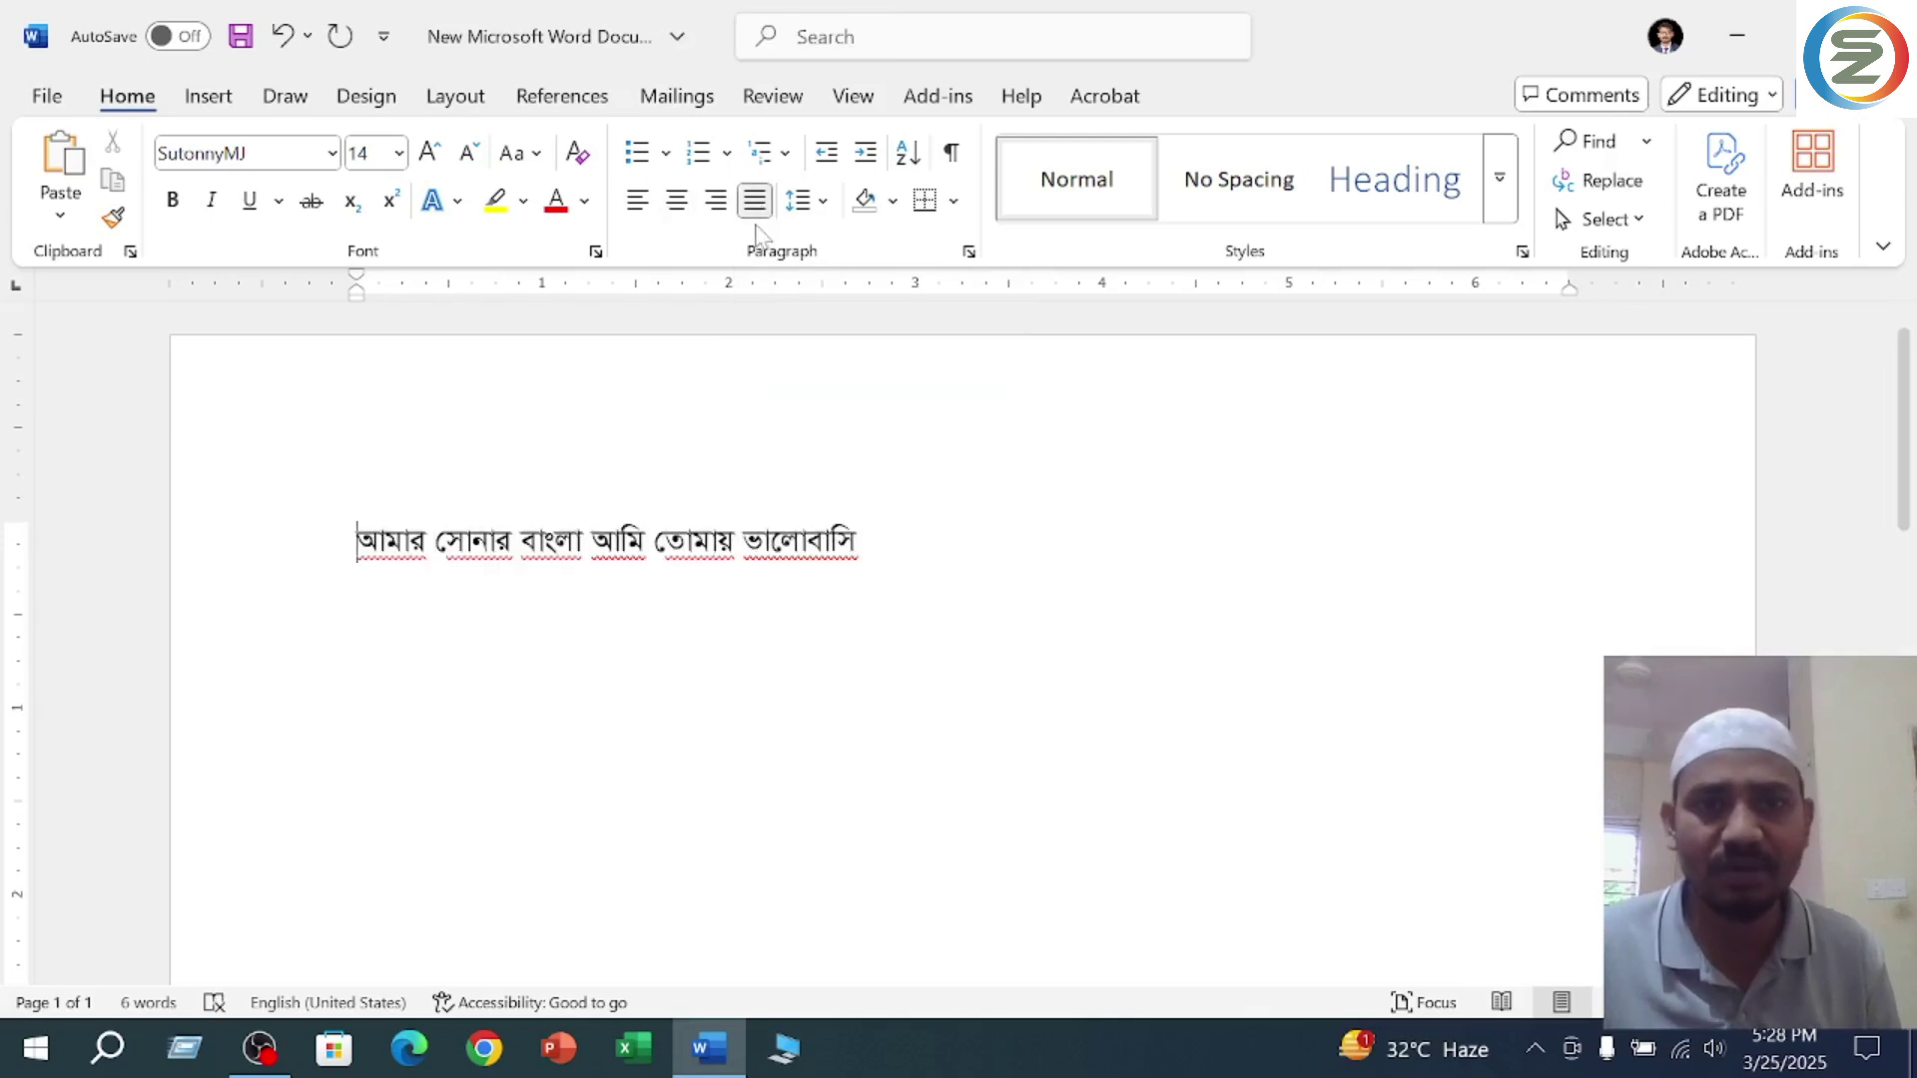
{"action": "left_click", "coordinate": [718, 202]}
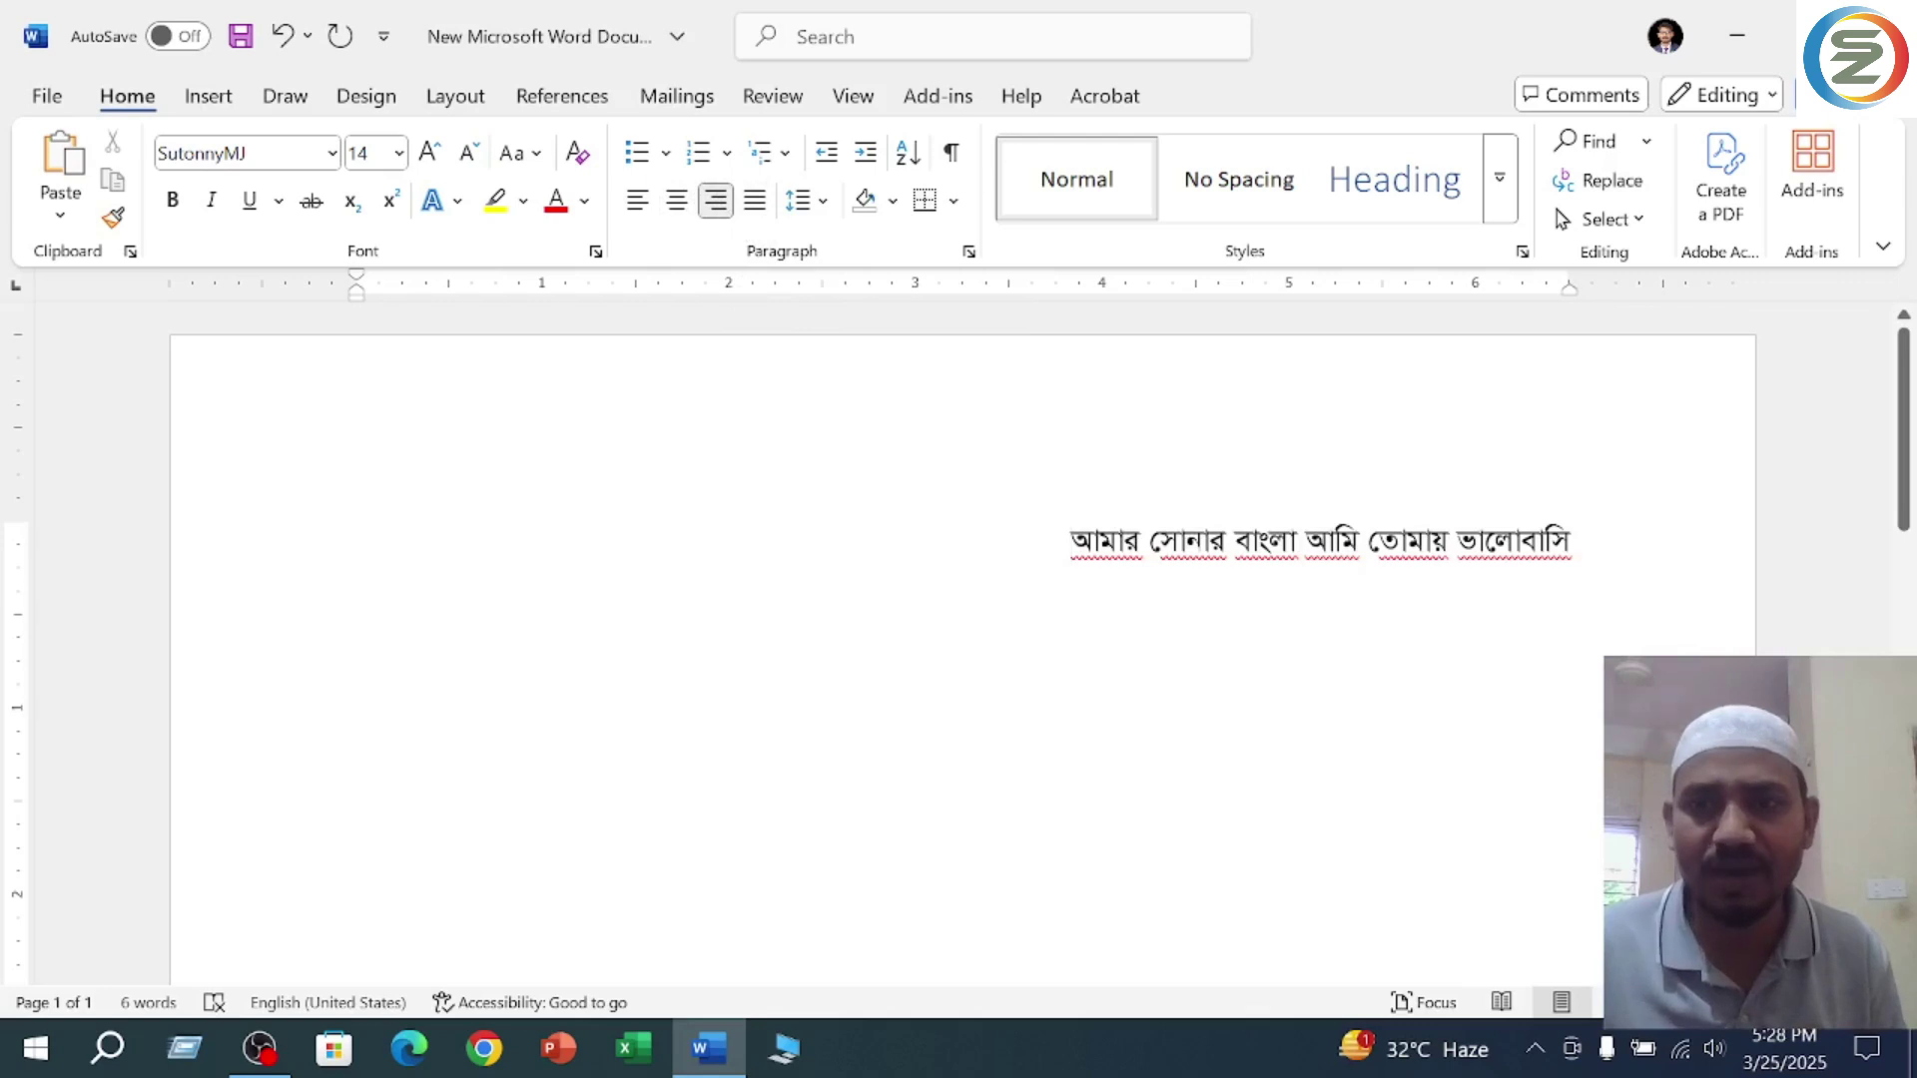
{"action": "left_click", "coordinate": [676, 201]}
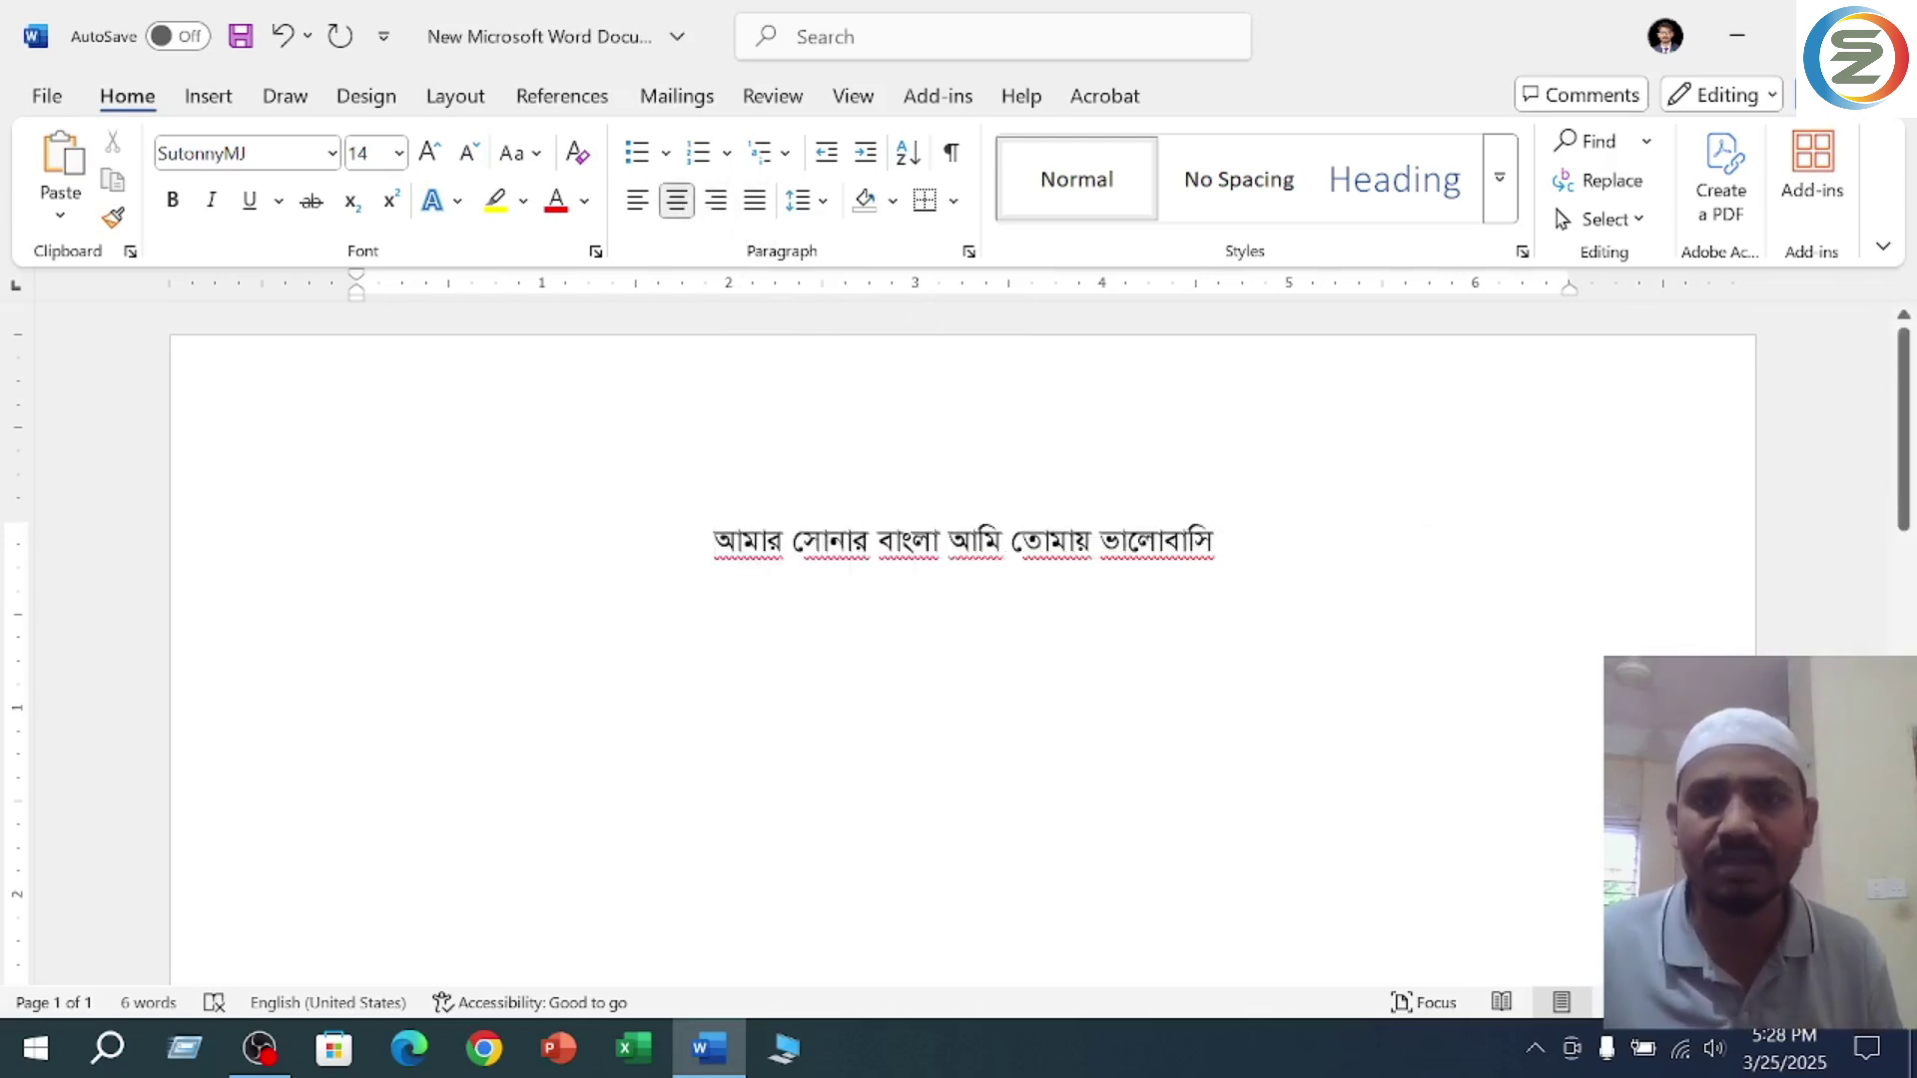
{"action": "left_click", "coordinate": [637, 200]}
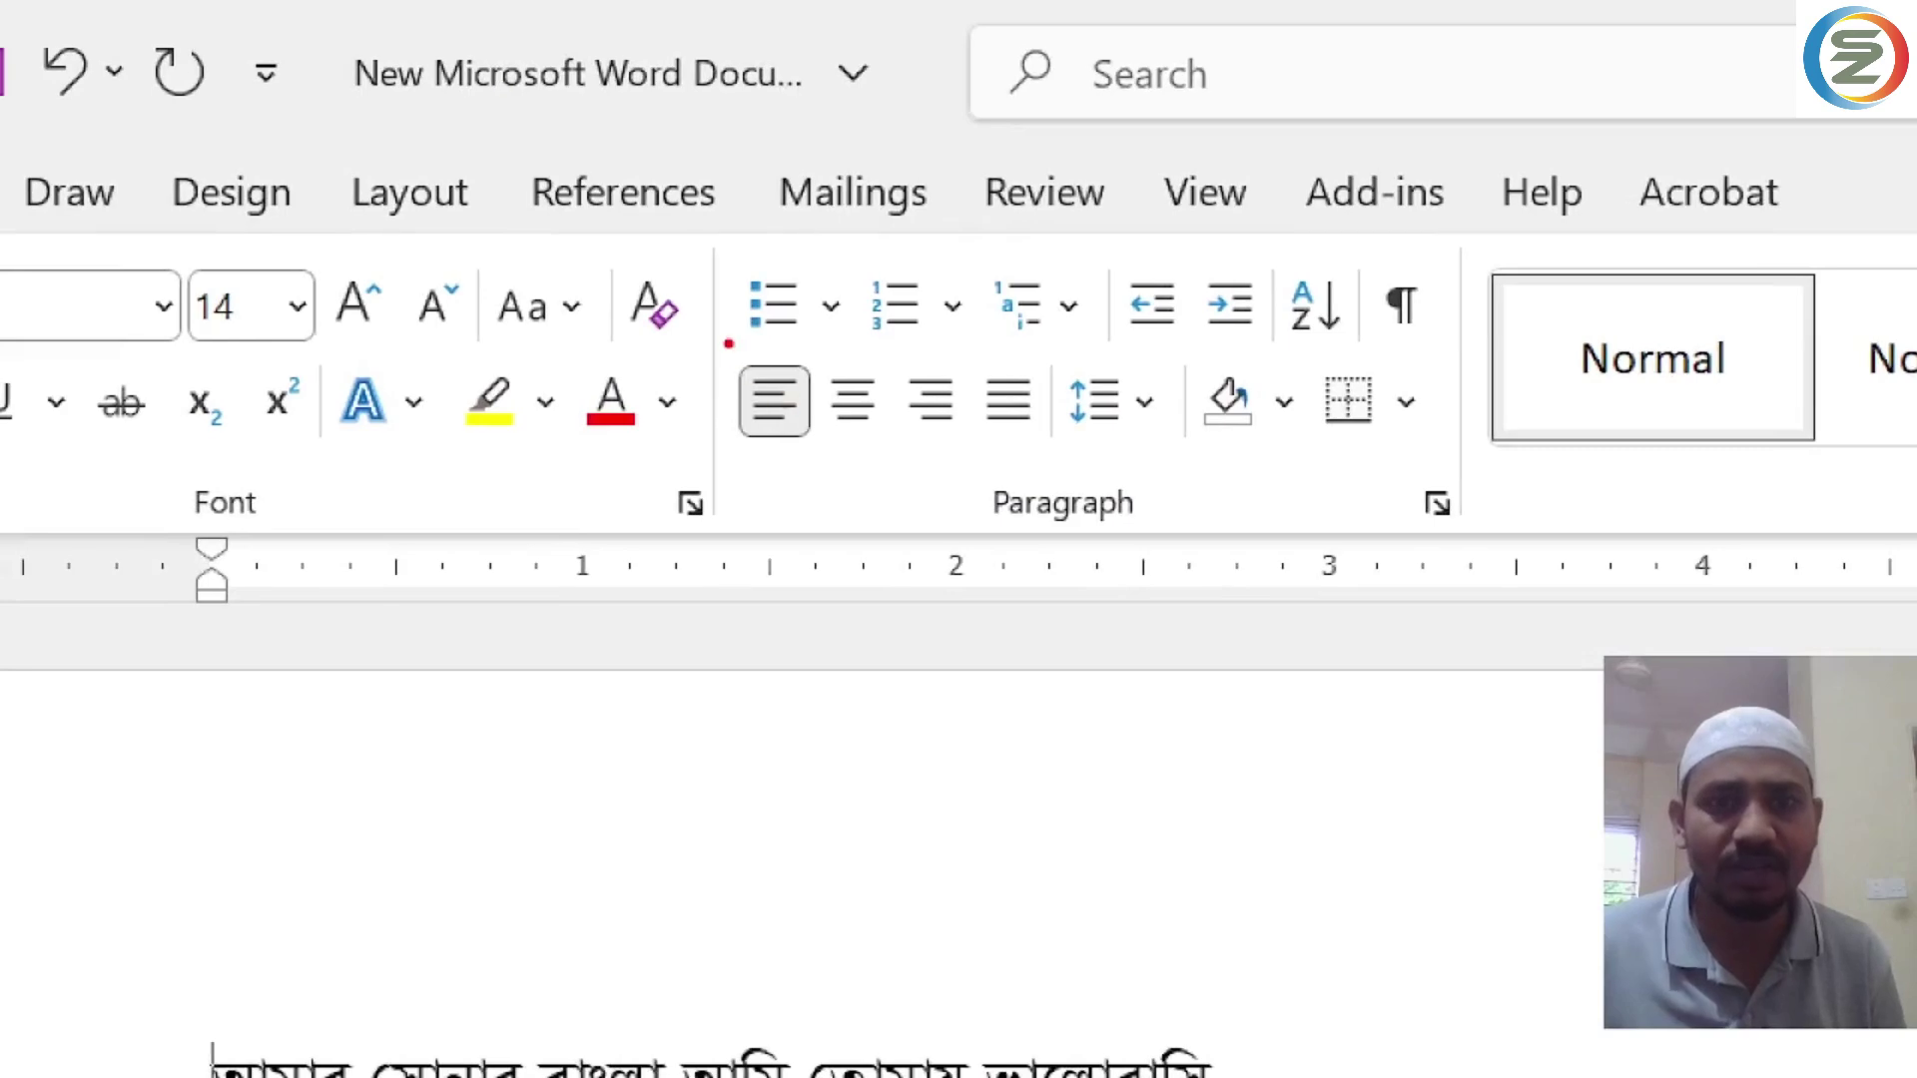
{"action": "mouse_move", "coordinate": [727, 357]}
{"action": "left_mouse_down"}
{"action": "mouse_move", "coordinate": [782, 453]}
{"action": "mouse_move", "coordinate": [819, 447]}
{"action": "left_mouse_up"}
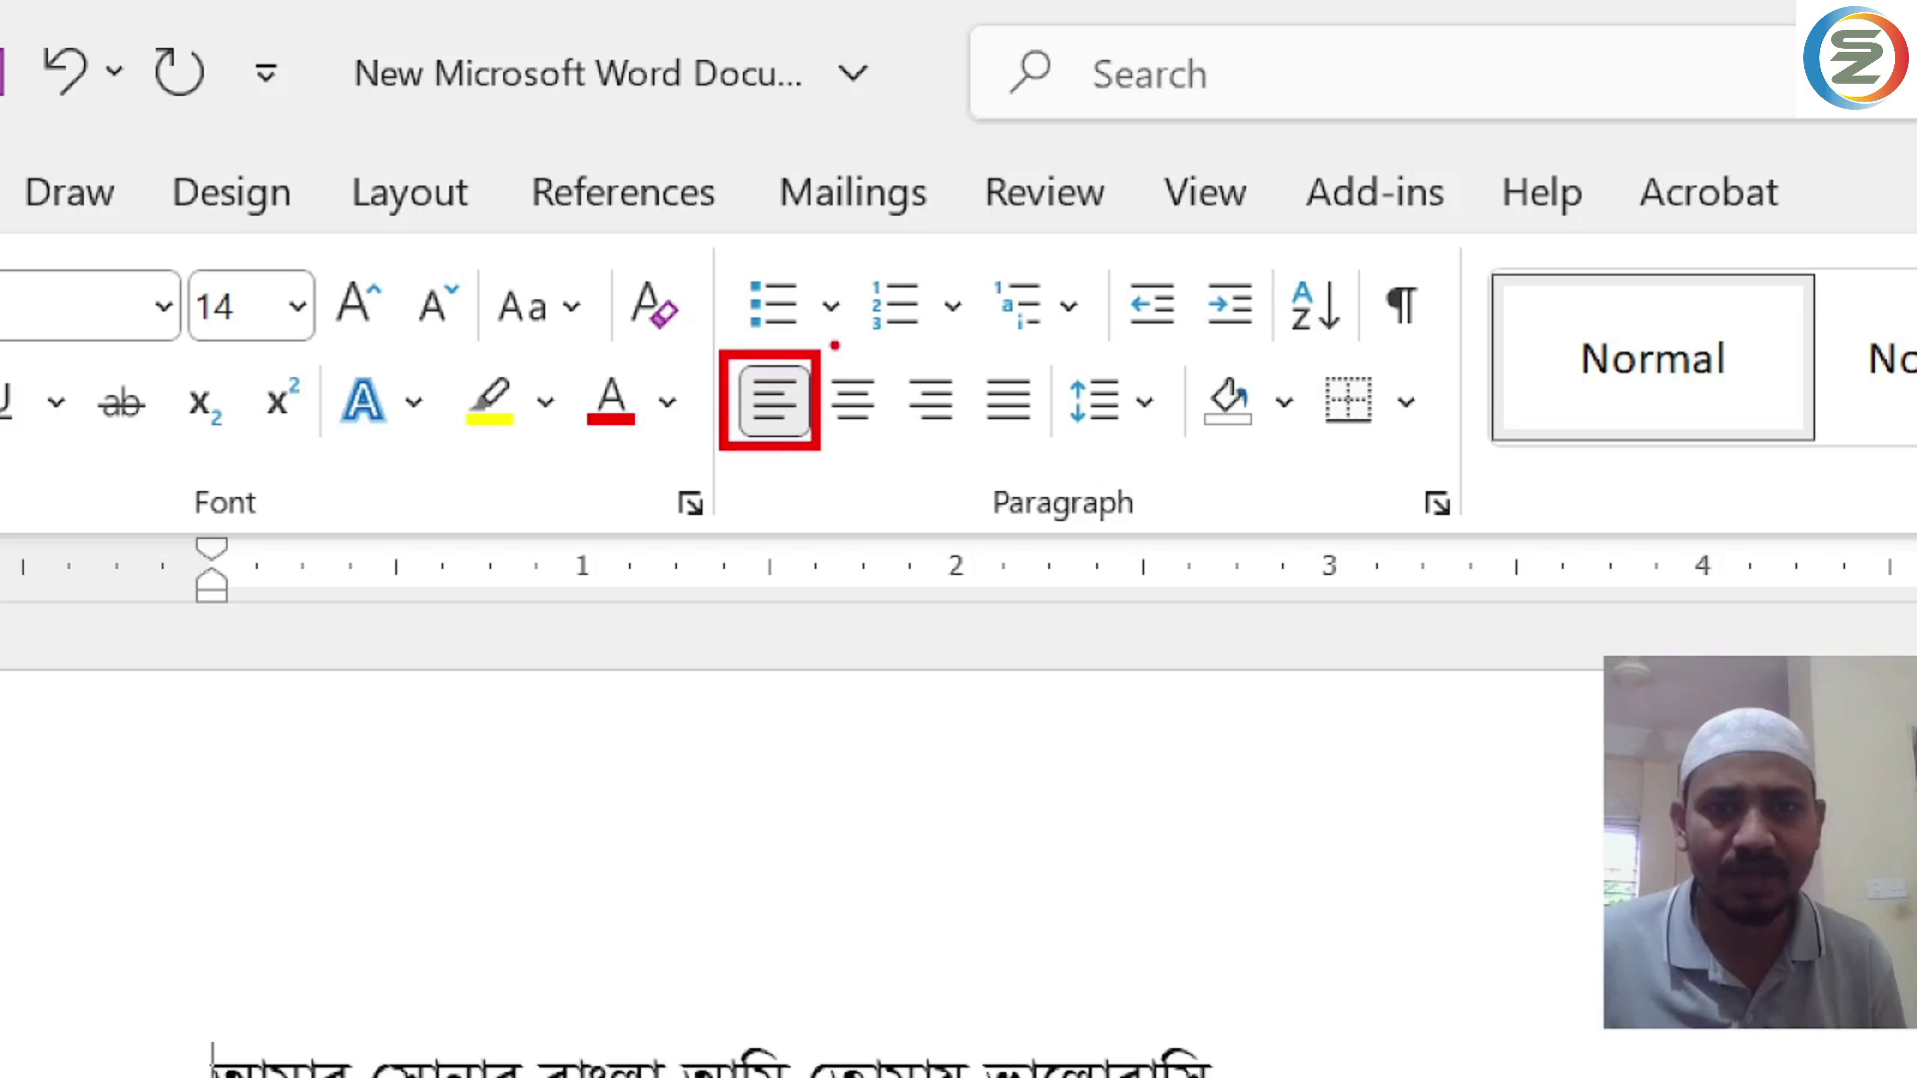
{"action": "left_click_drag", "start_coordinate": [814, 346], "coordinate": [897, 451]}
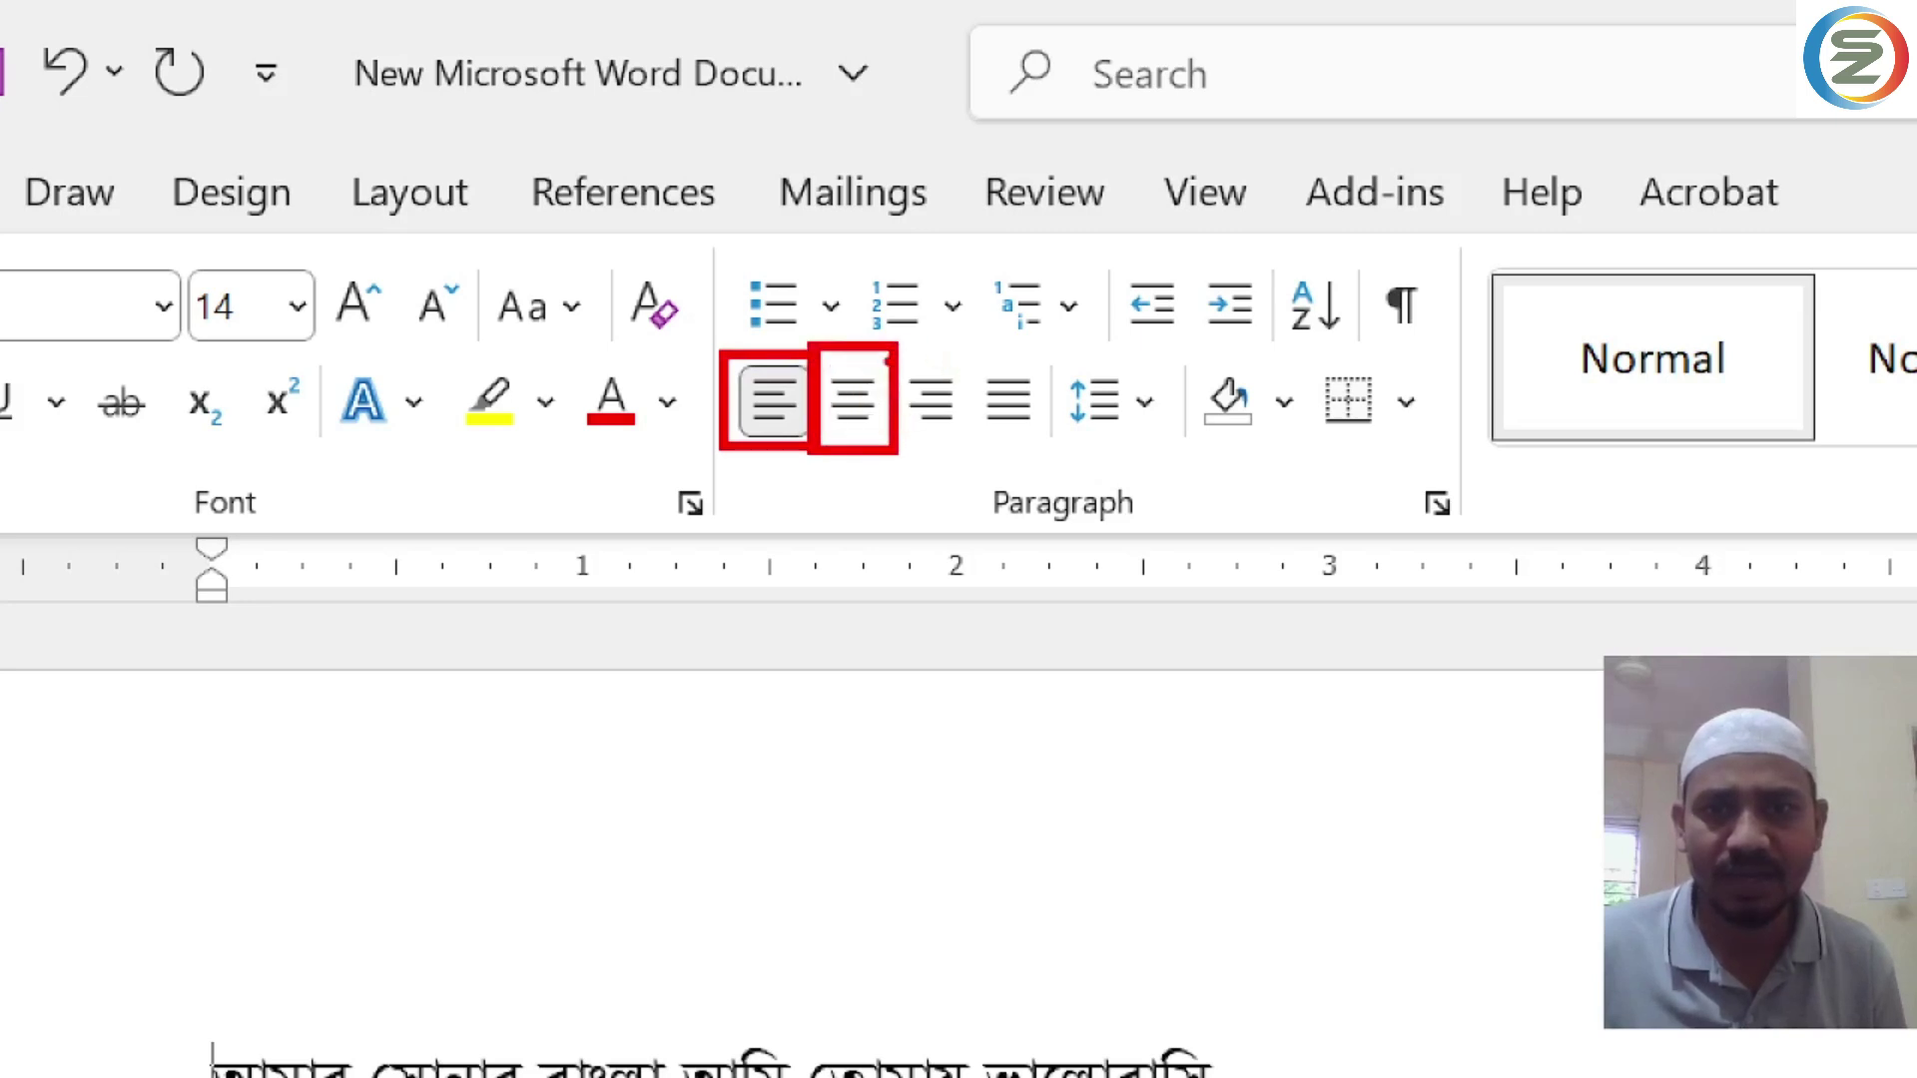
{"action": "mouse_move", "coordinate": [886, 360]}
{"action": "left_mouse_down"}
{"action": "mouse_move", "coordinate": [983, 454]}
{"action": "mouse_move", "coordinate": [968, 449]}
{"action": "left_mouse_up"}
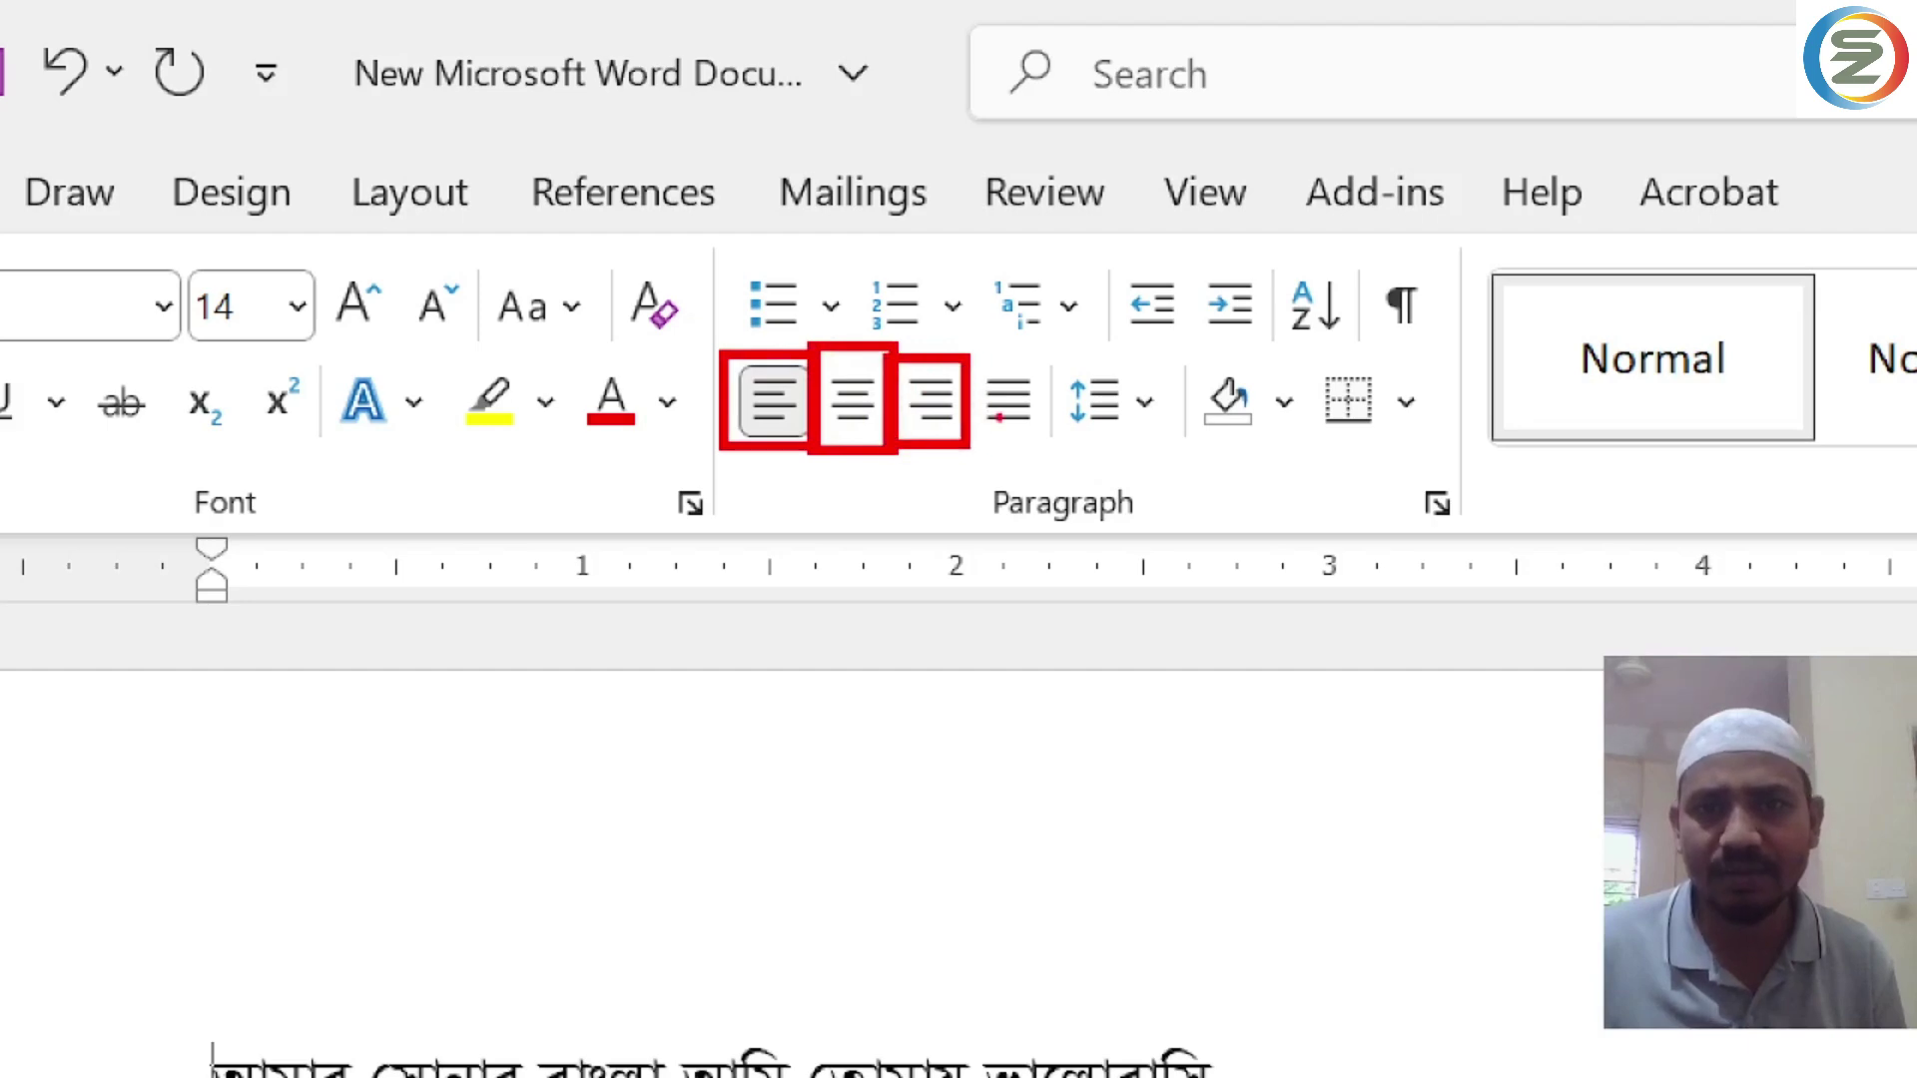
{"action": "left_click_drag", "start_coordinate": [971, 361], "coordinate": [1051, 440]}
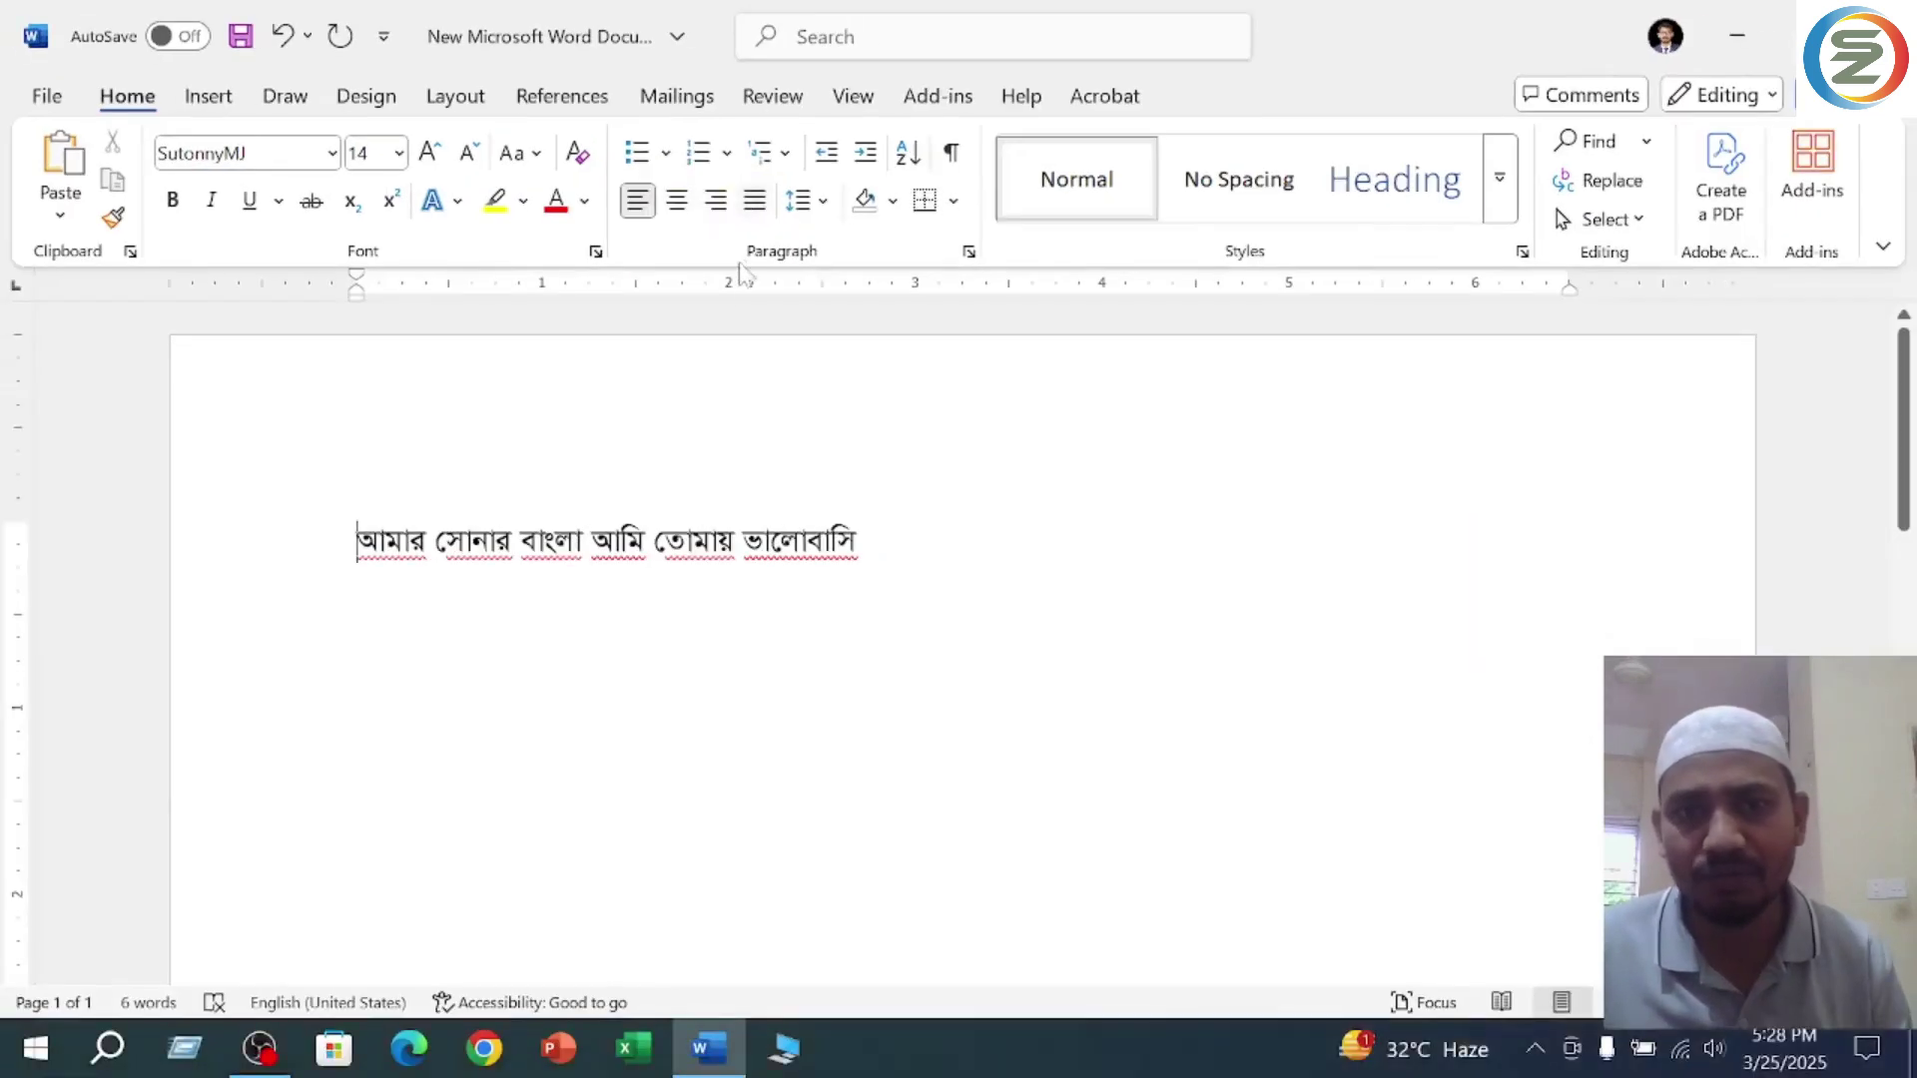
Copy the sentence without its paragraph mark and paste it over itself repeatedly to build a paragraph of 15 copies.
{"action": "key", "text": "ctrl+a"}
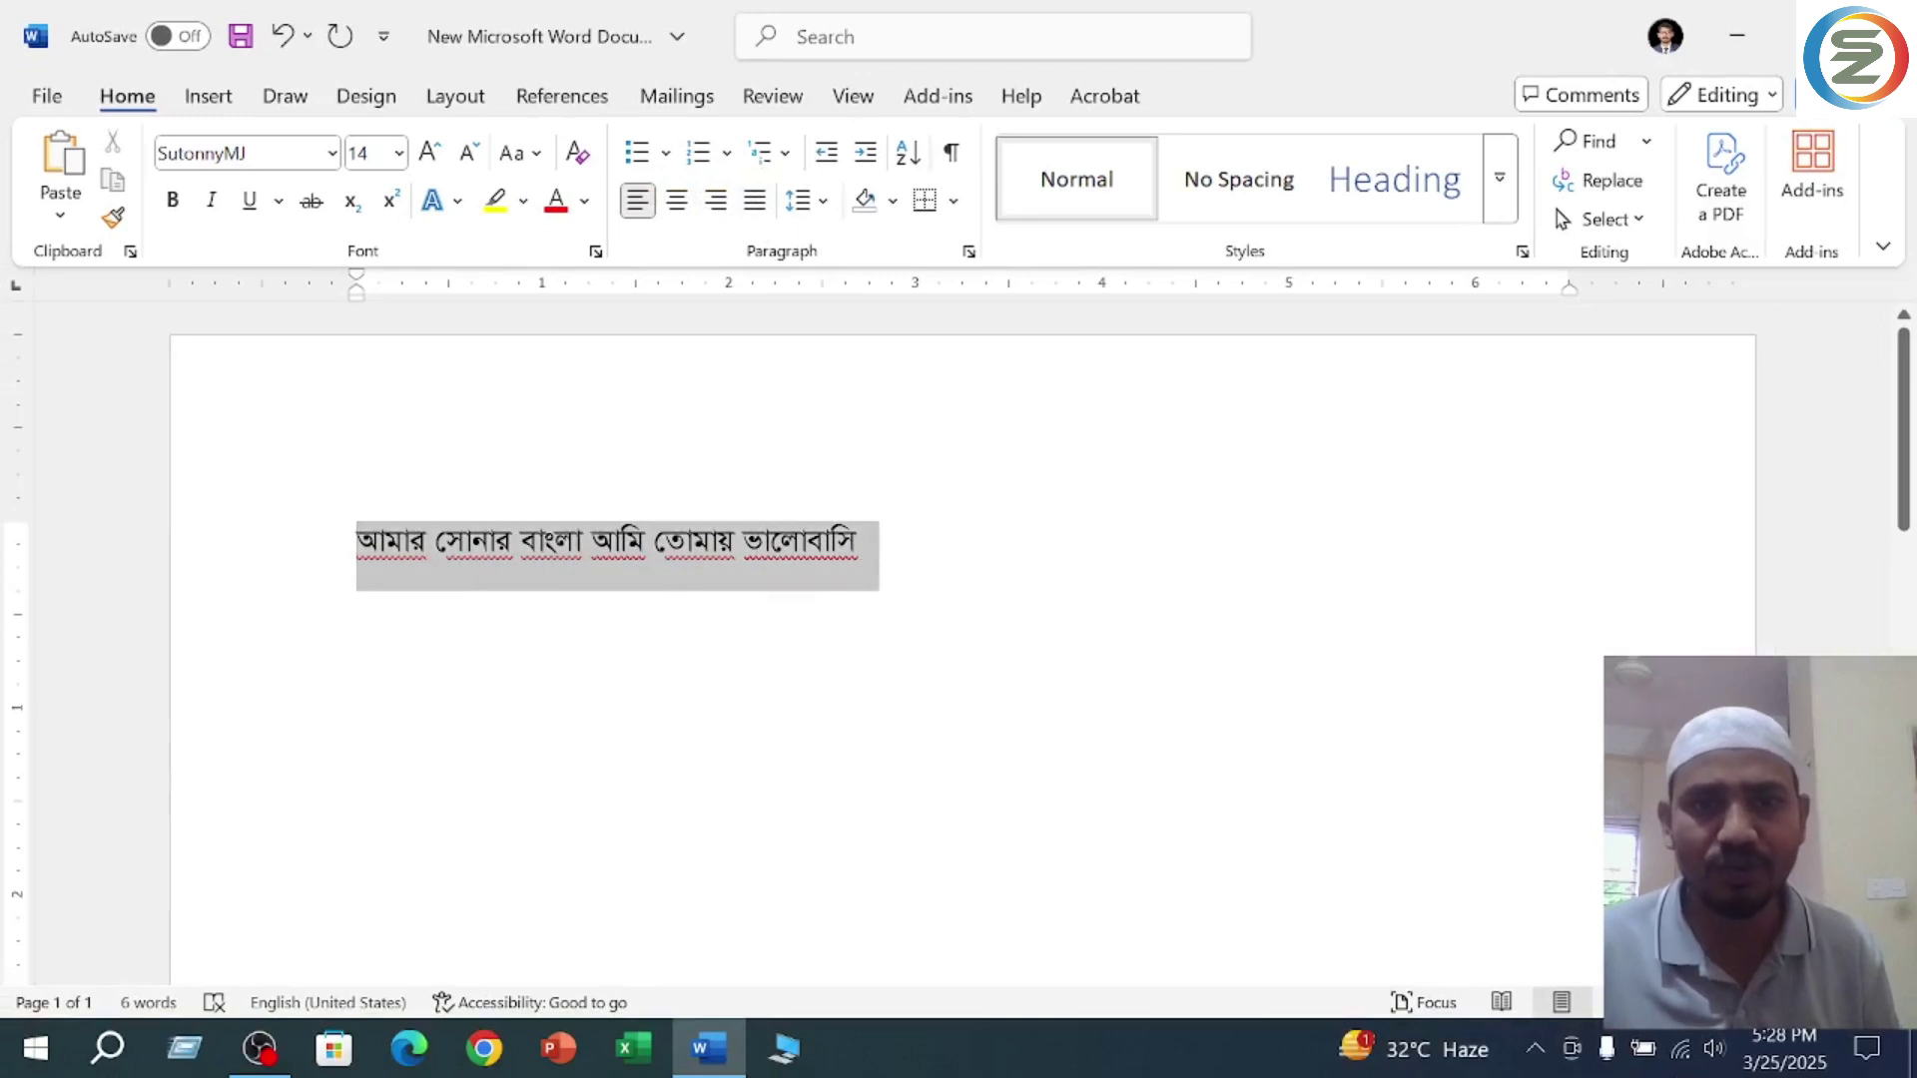
{"action": "left_click_drag", "start_coordinate": [873, 547], "coordinate": [855, 548]}
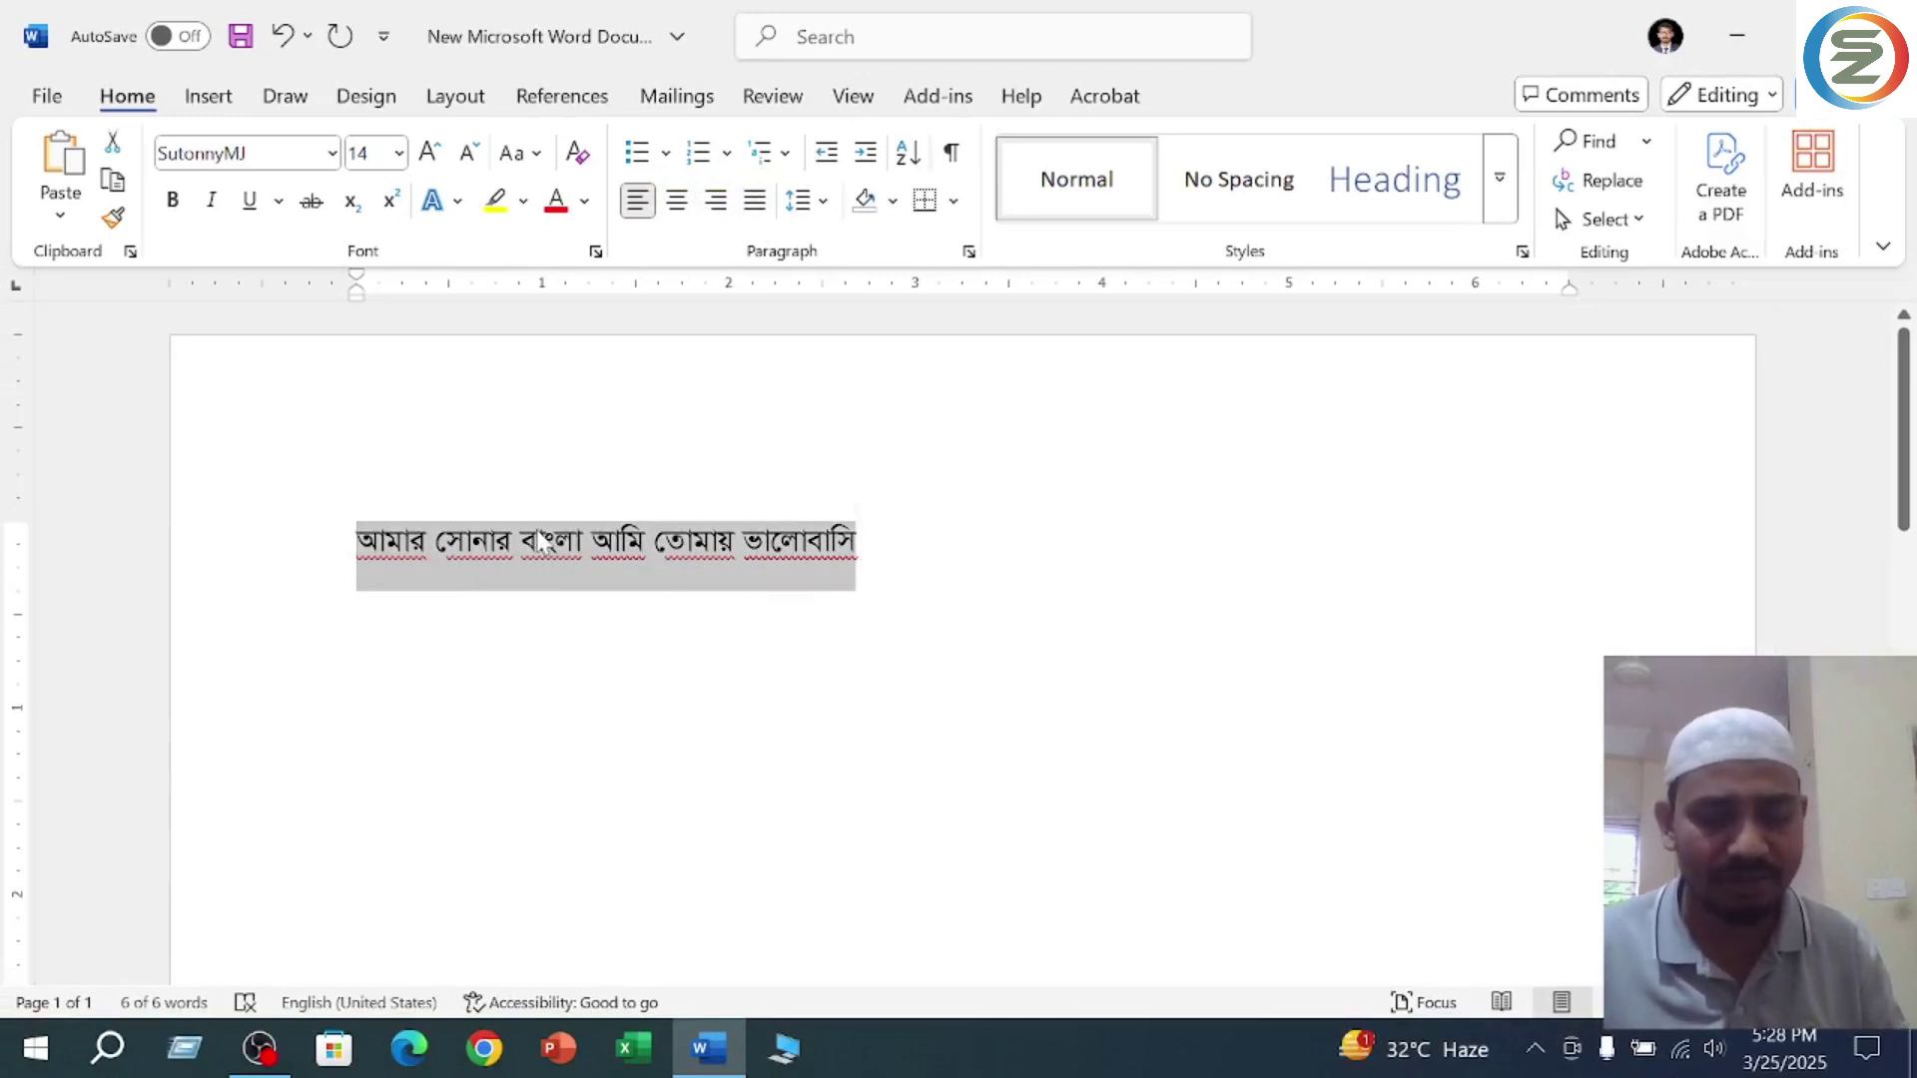
{"action": "key", "text": "ctrl+c"}
{"action": "key", "text": "ctrl+v"}
{"action": "key", "text": "ctrl+v"}
{"action": "key", "text": "ctrl+v"}
{"action": "key", "text": "ctrl+v"}
{"action": "key", "text": "ctrl+v"}
{"action": "key", "text": "ctrl+v"}
{"action": "key", "text": "ctrl+v"}
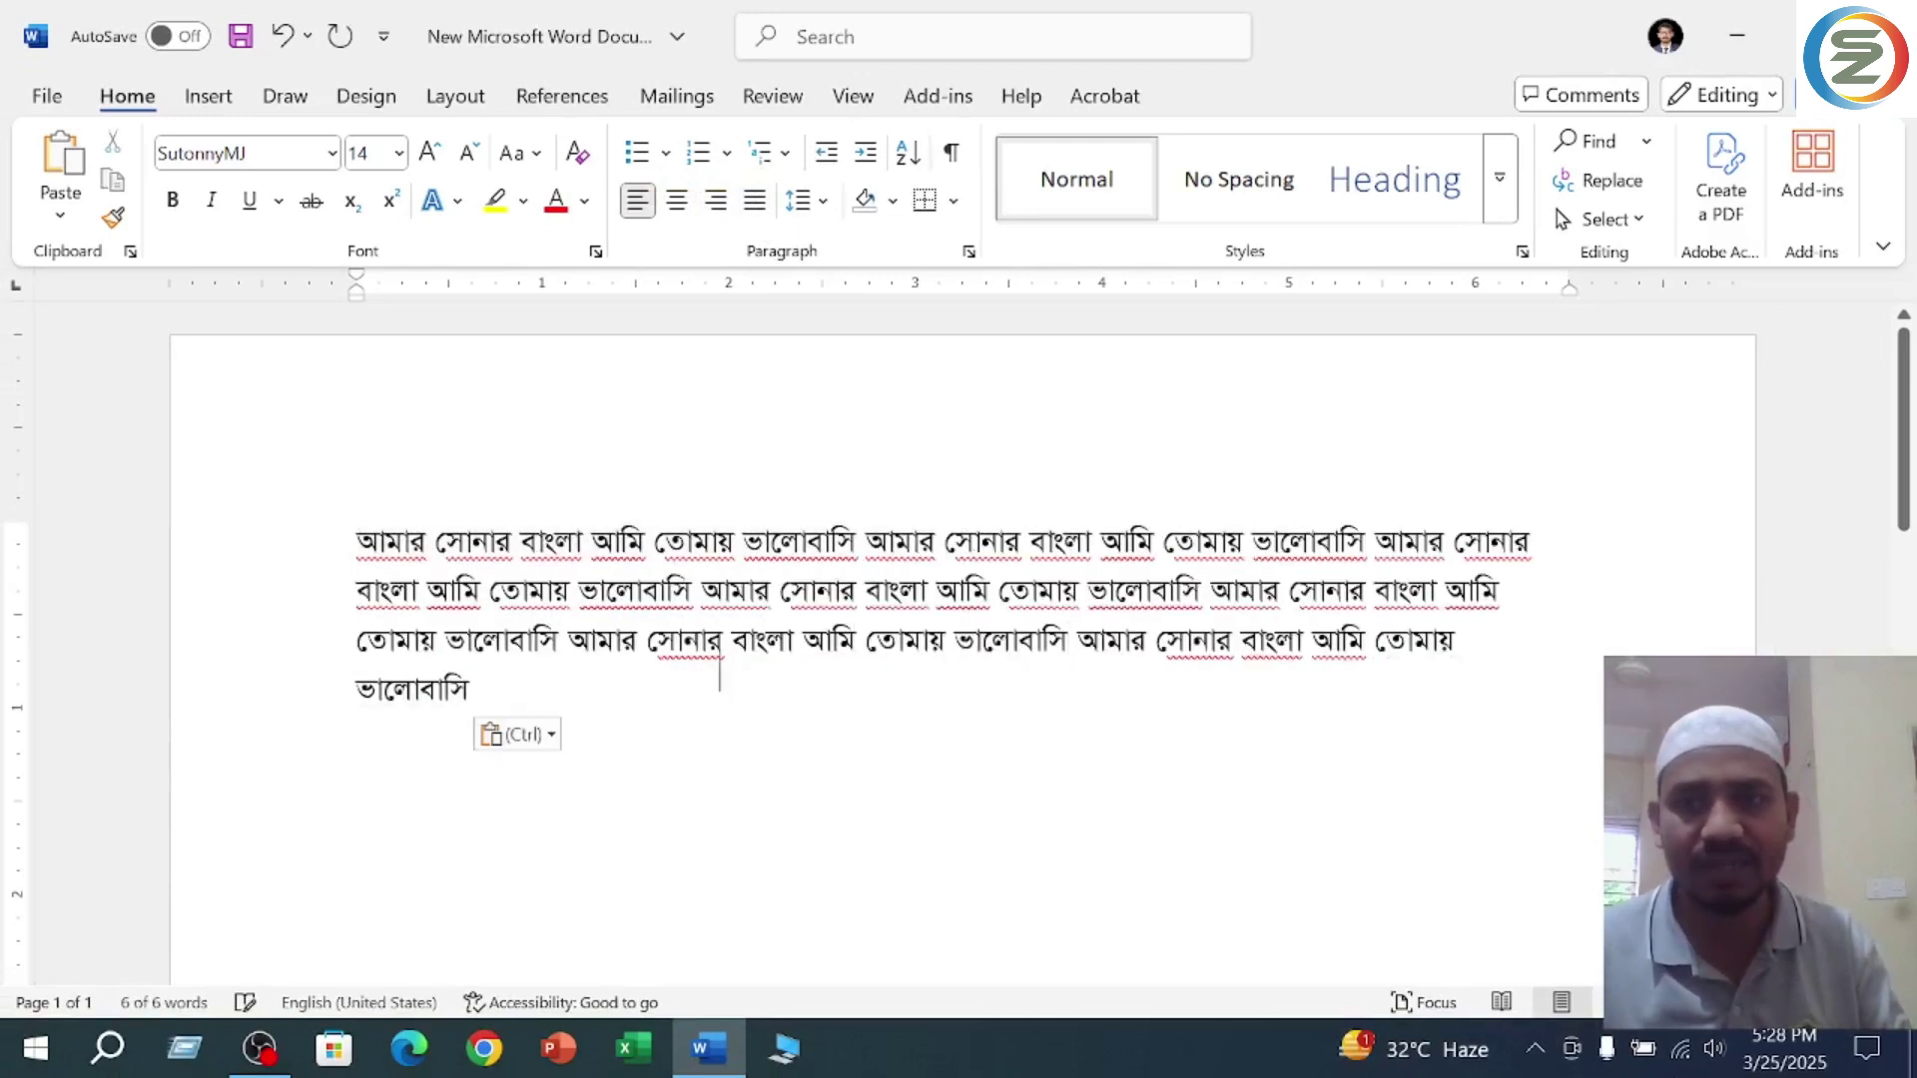
{"action": "key", "text": "ctrl+v"}
{"action": "key", "text": "ctrl+v"}
{"action": "key", "text": "ctrl+v"}
{"action": "key", "text": "ctrl+v"}
{"action": "key", "text": "ctrl+v"}
{"action": "key", "text": "ctrl+v"}
{"action": "key", "text": "ctrl+v"}
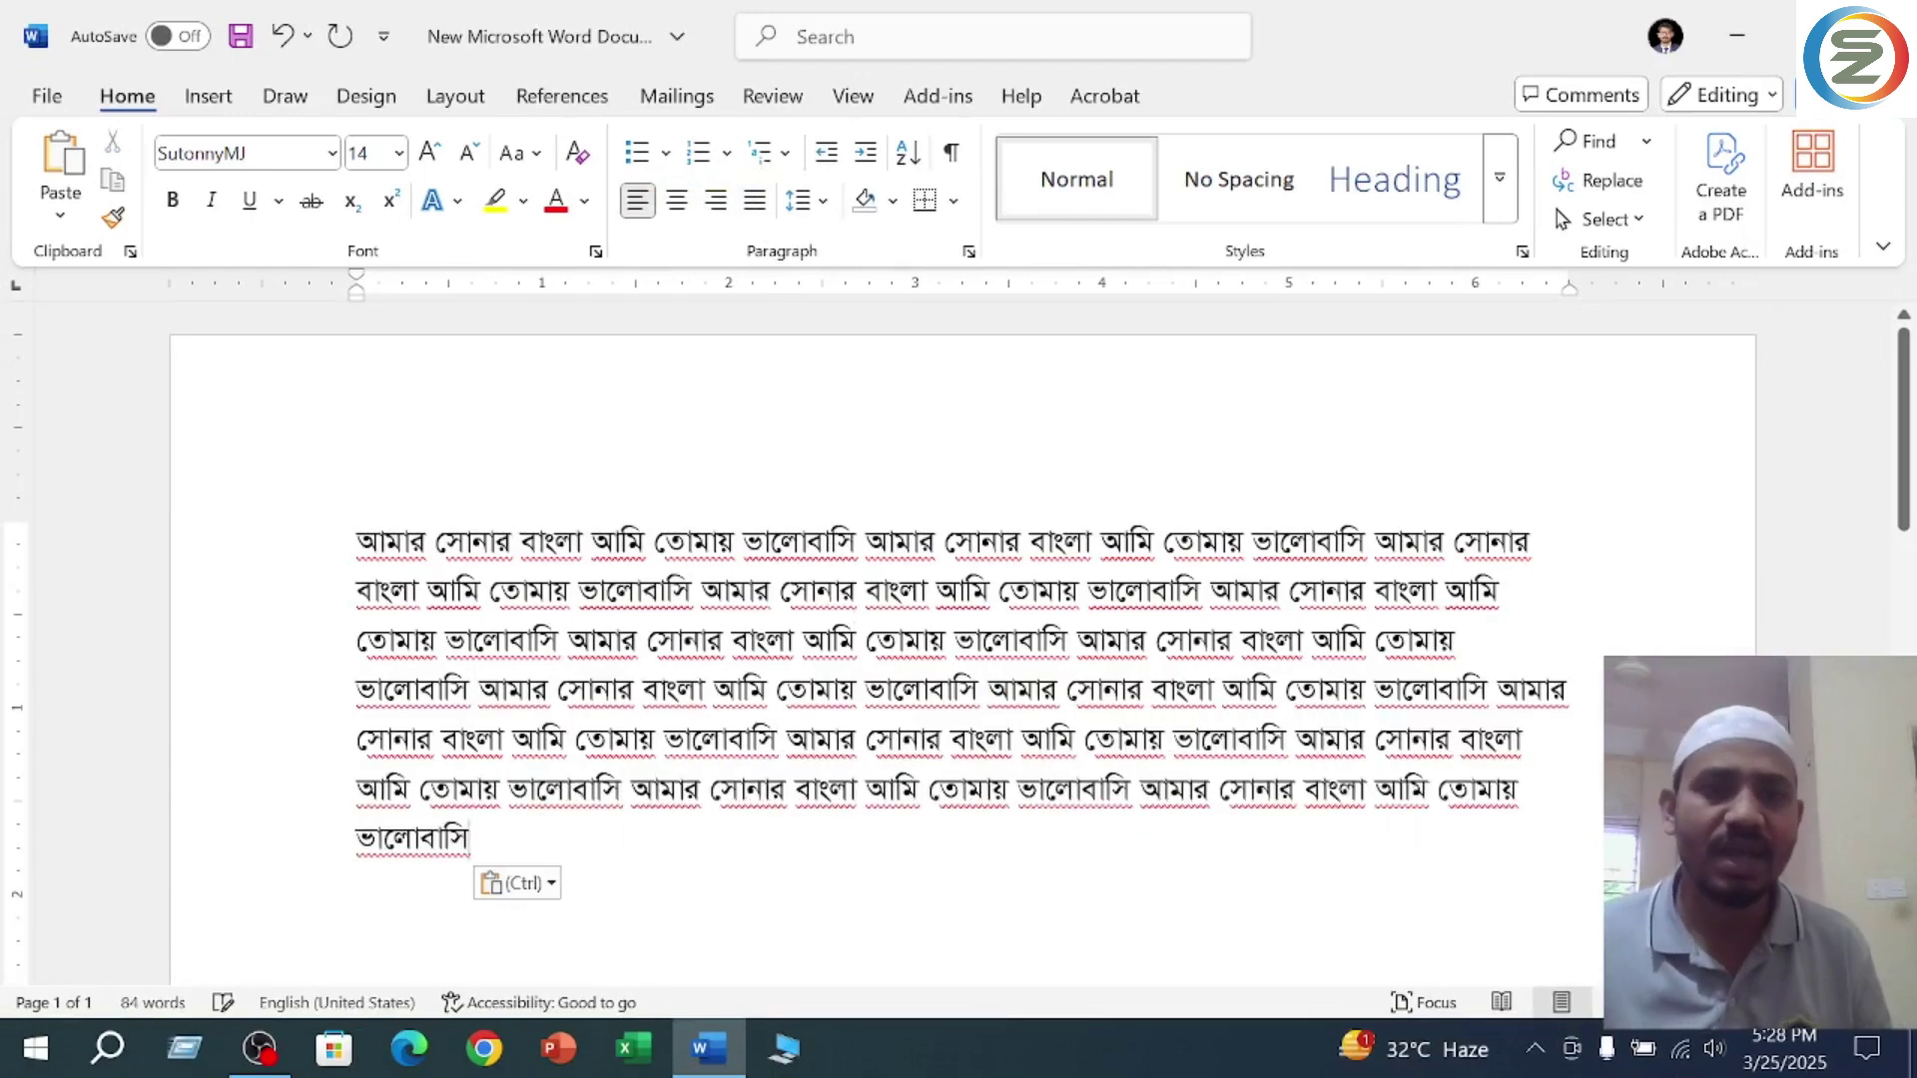
{"action": "key", "text": "ctrl+v"}
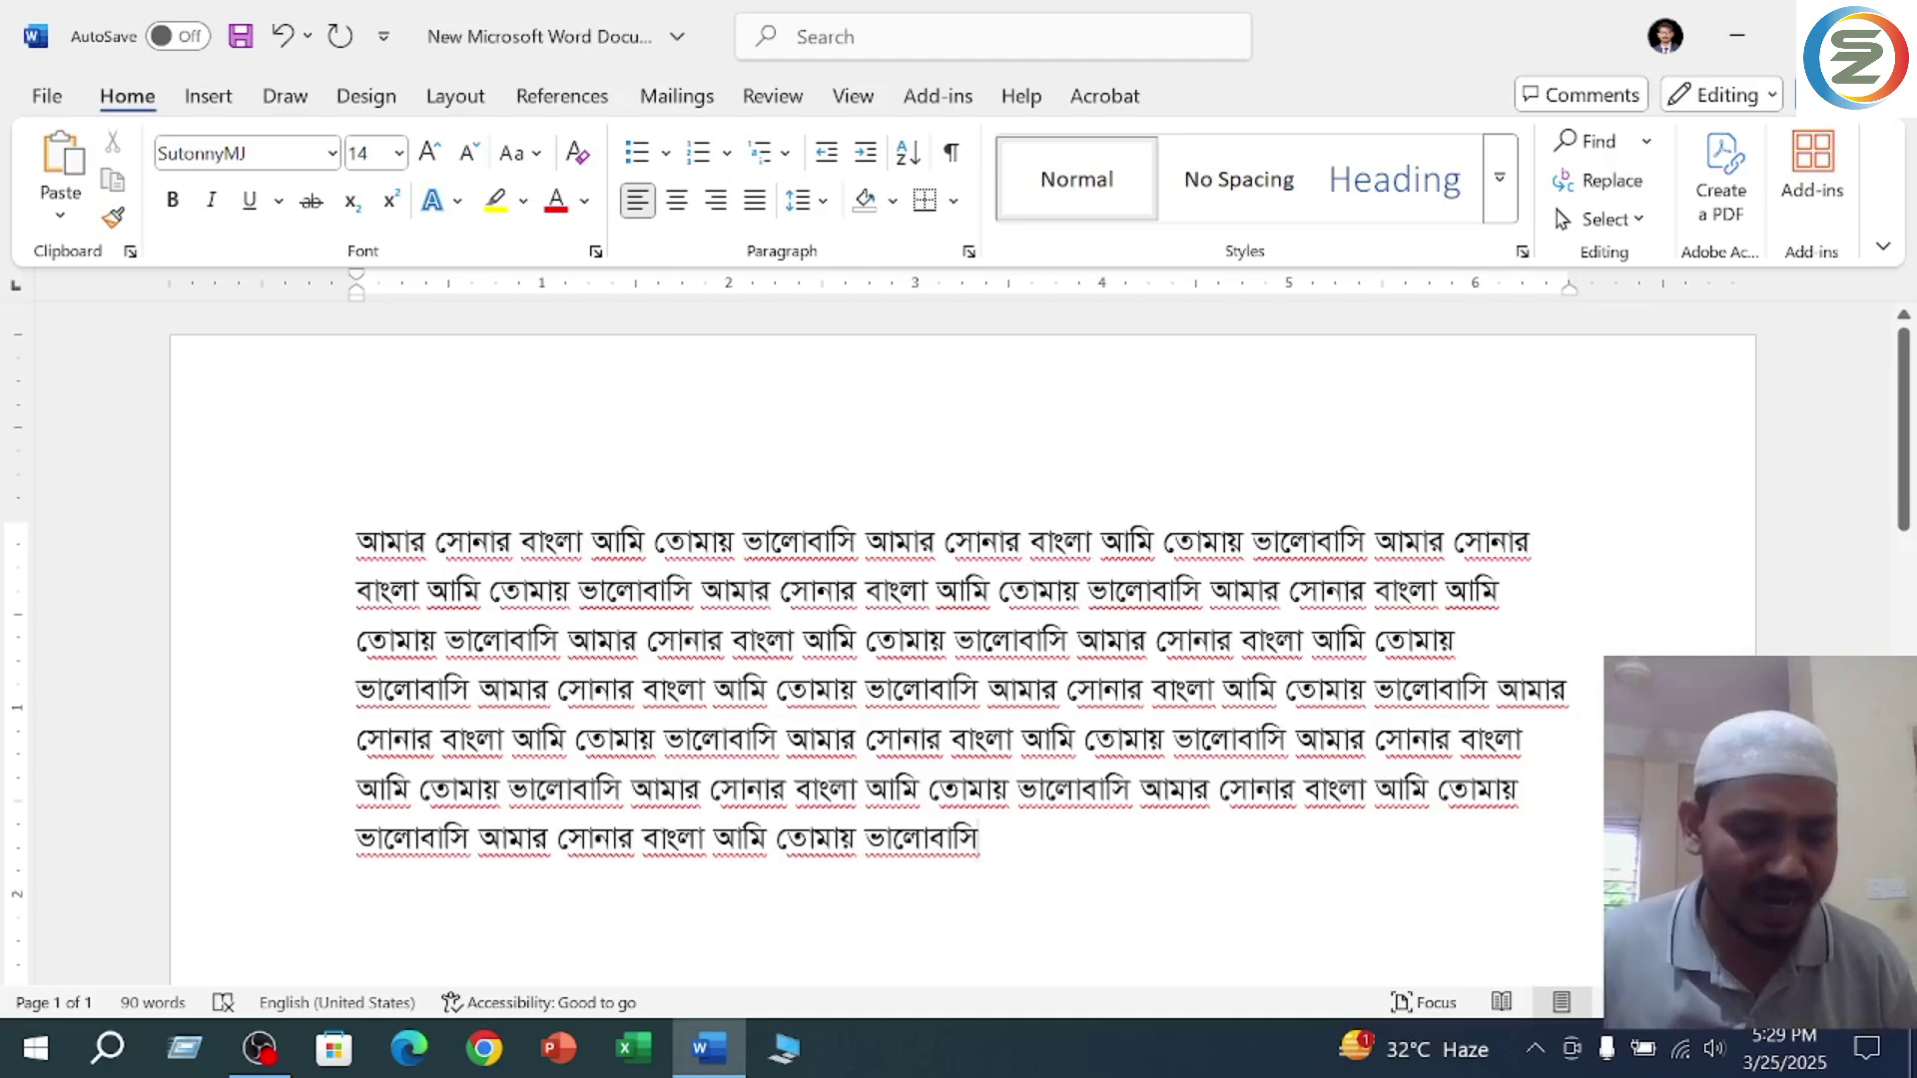
Select vertical blocks of text along the paragraph's left and right edges to compare how evenly the lines align.
{"action": "left_click_drag", "start_coordinate": [356, 521], "coordinate": [435, 888]}
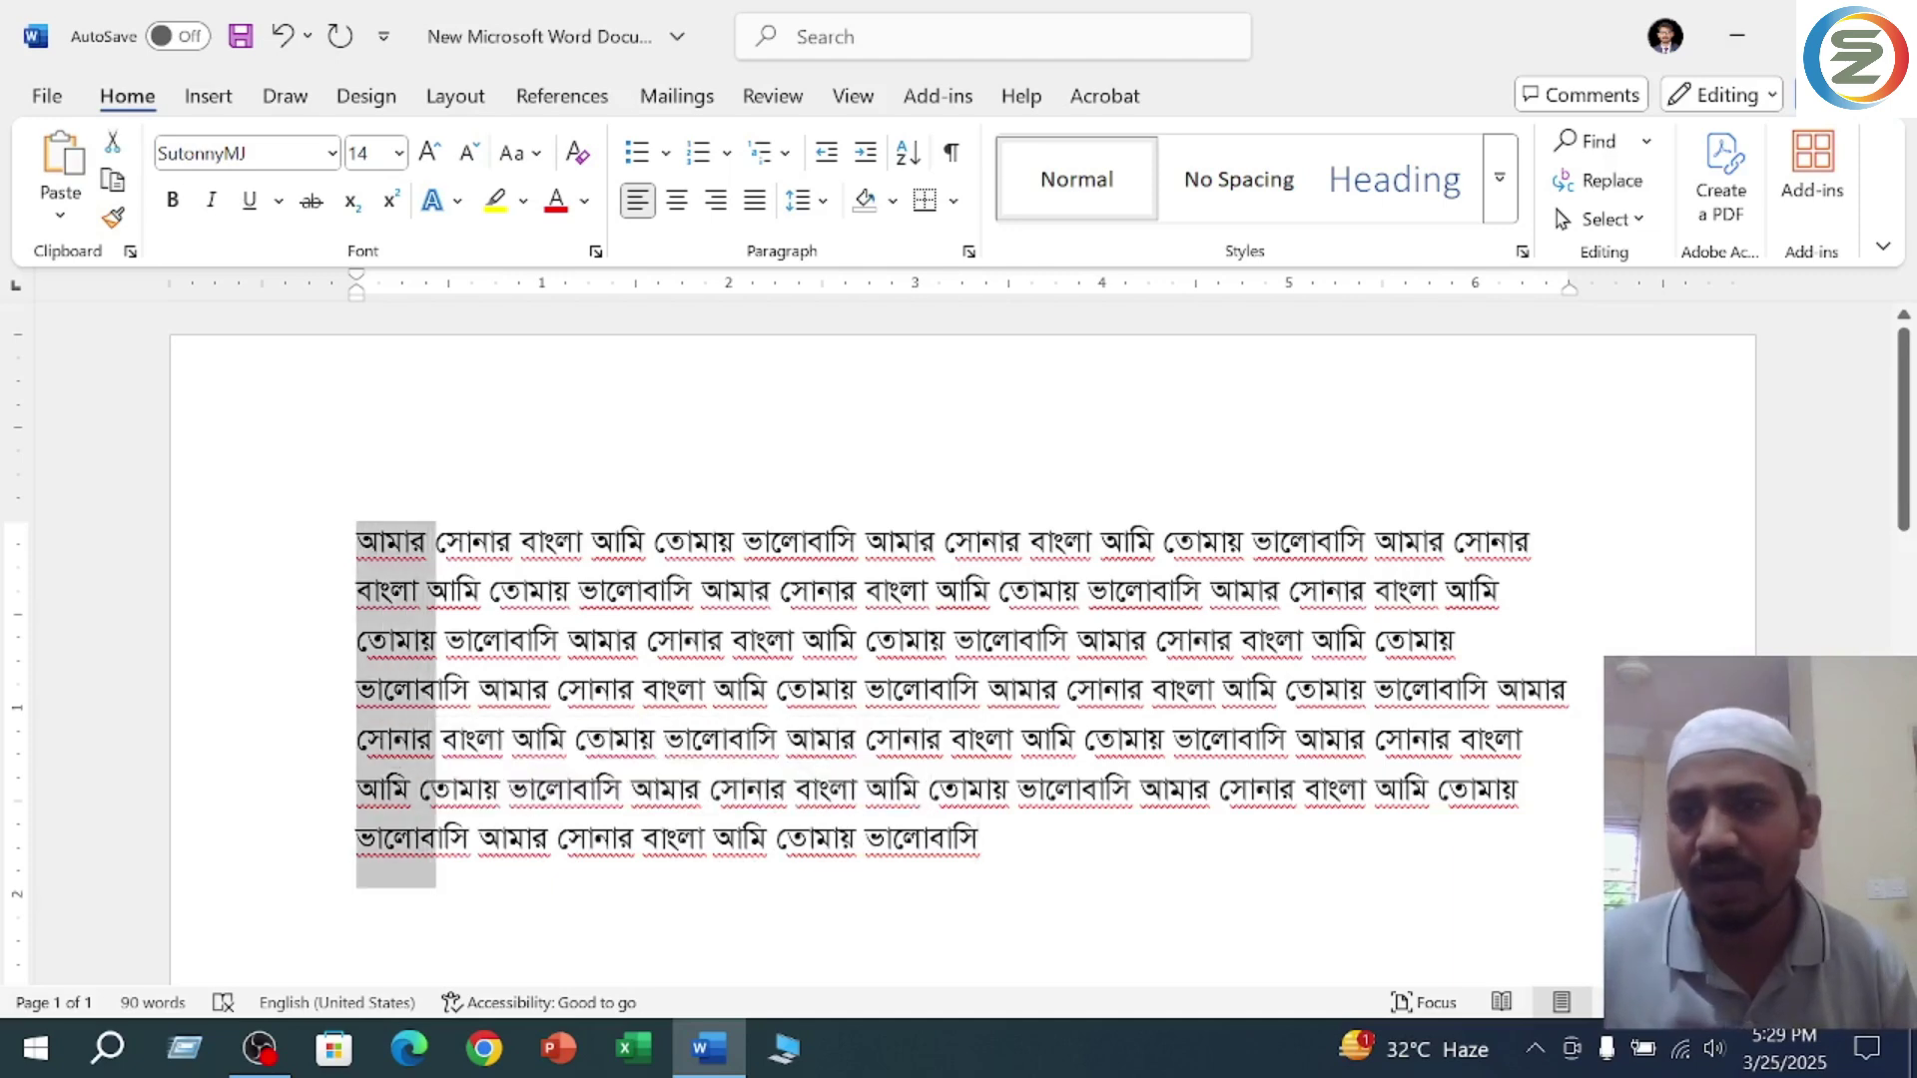
{"action": "left_click_drag", "start_coordinate": [1465, 542], "coordinate": [1566, 876]}
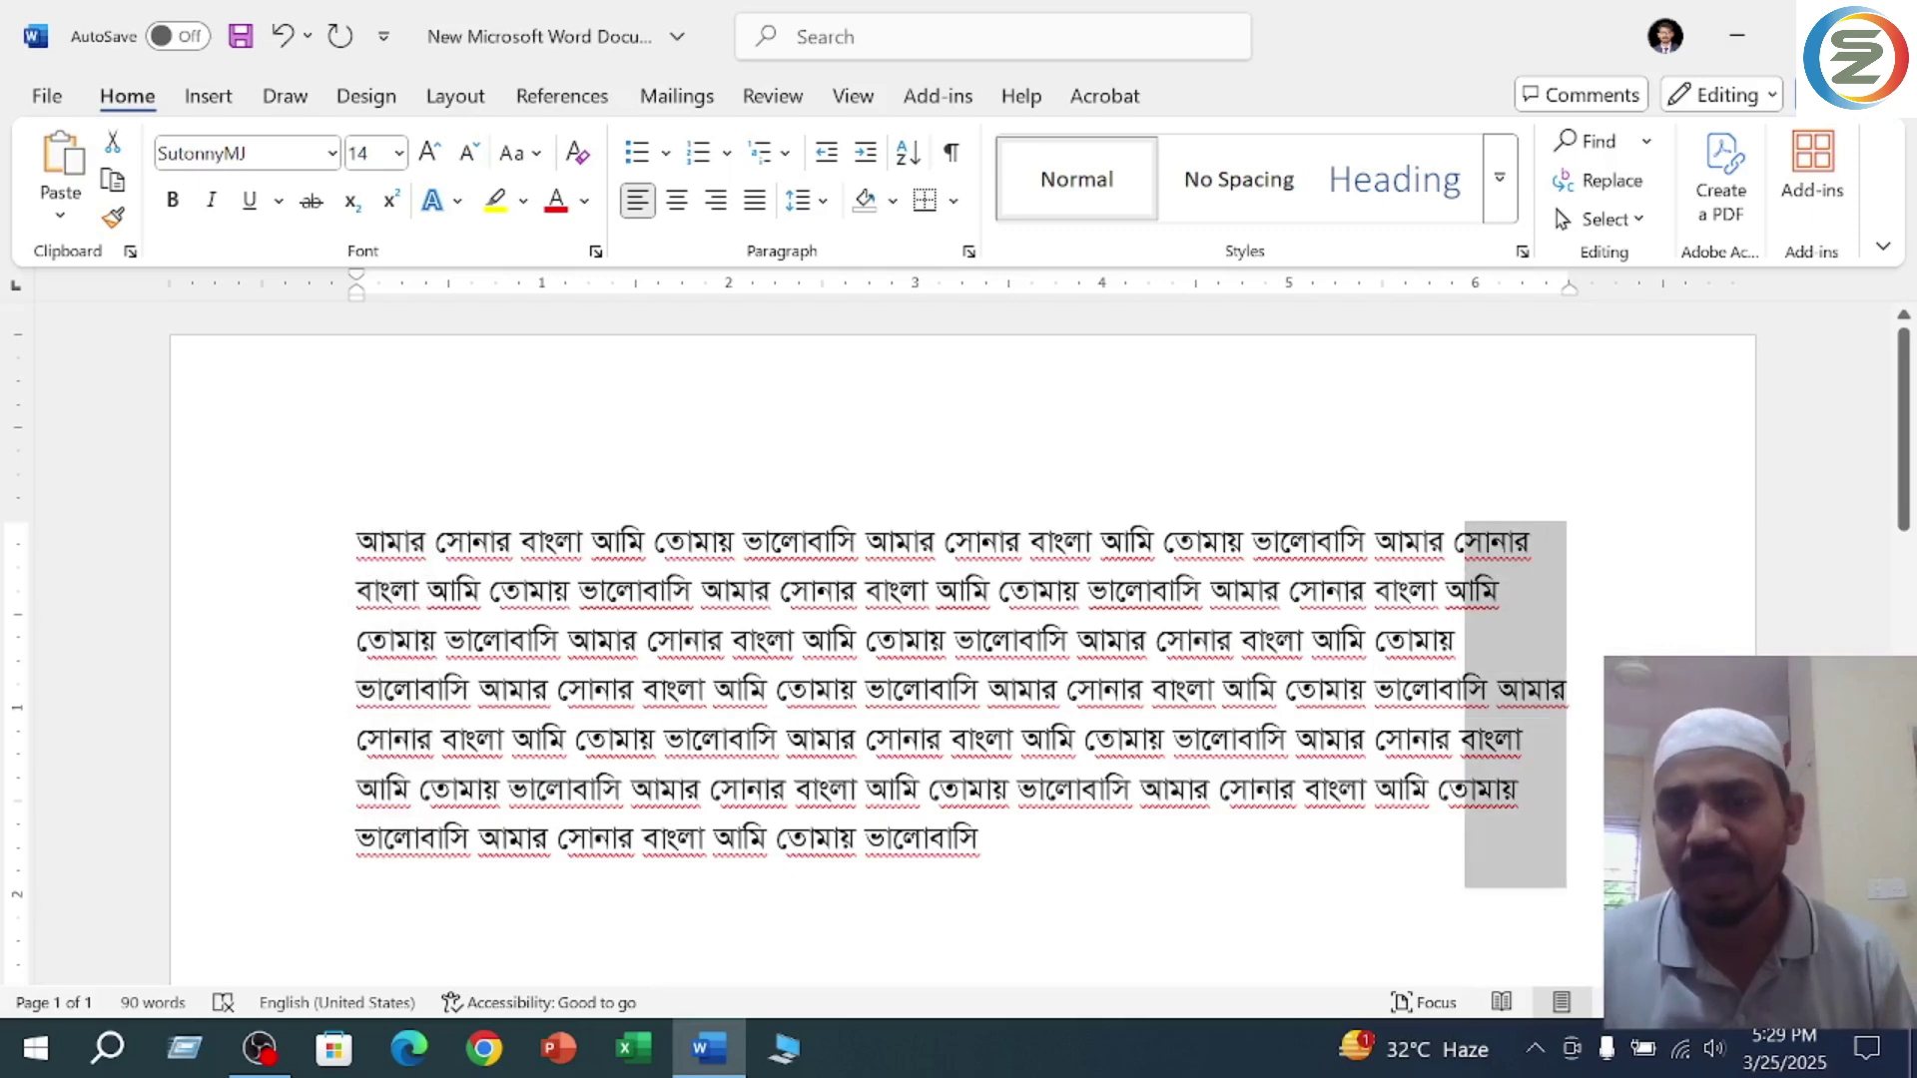
{"action": "left_click", "coordinate": [1522, 596]}
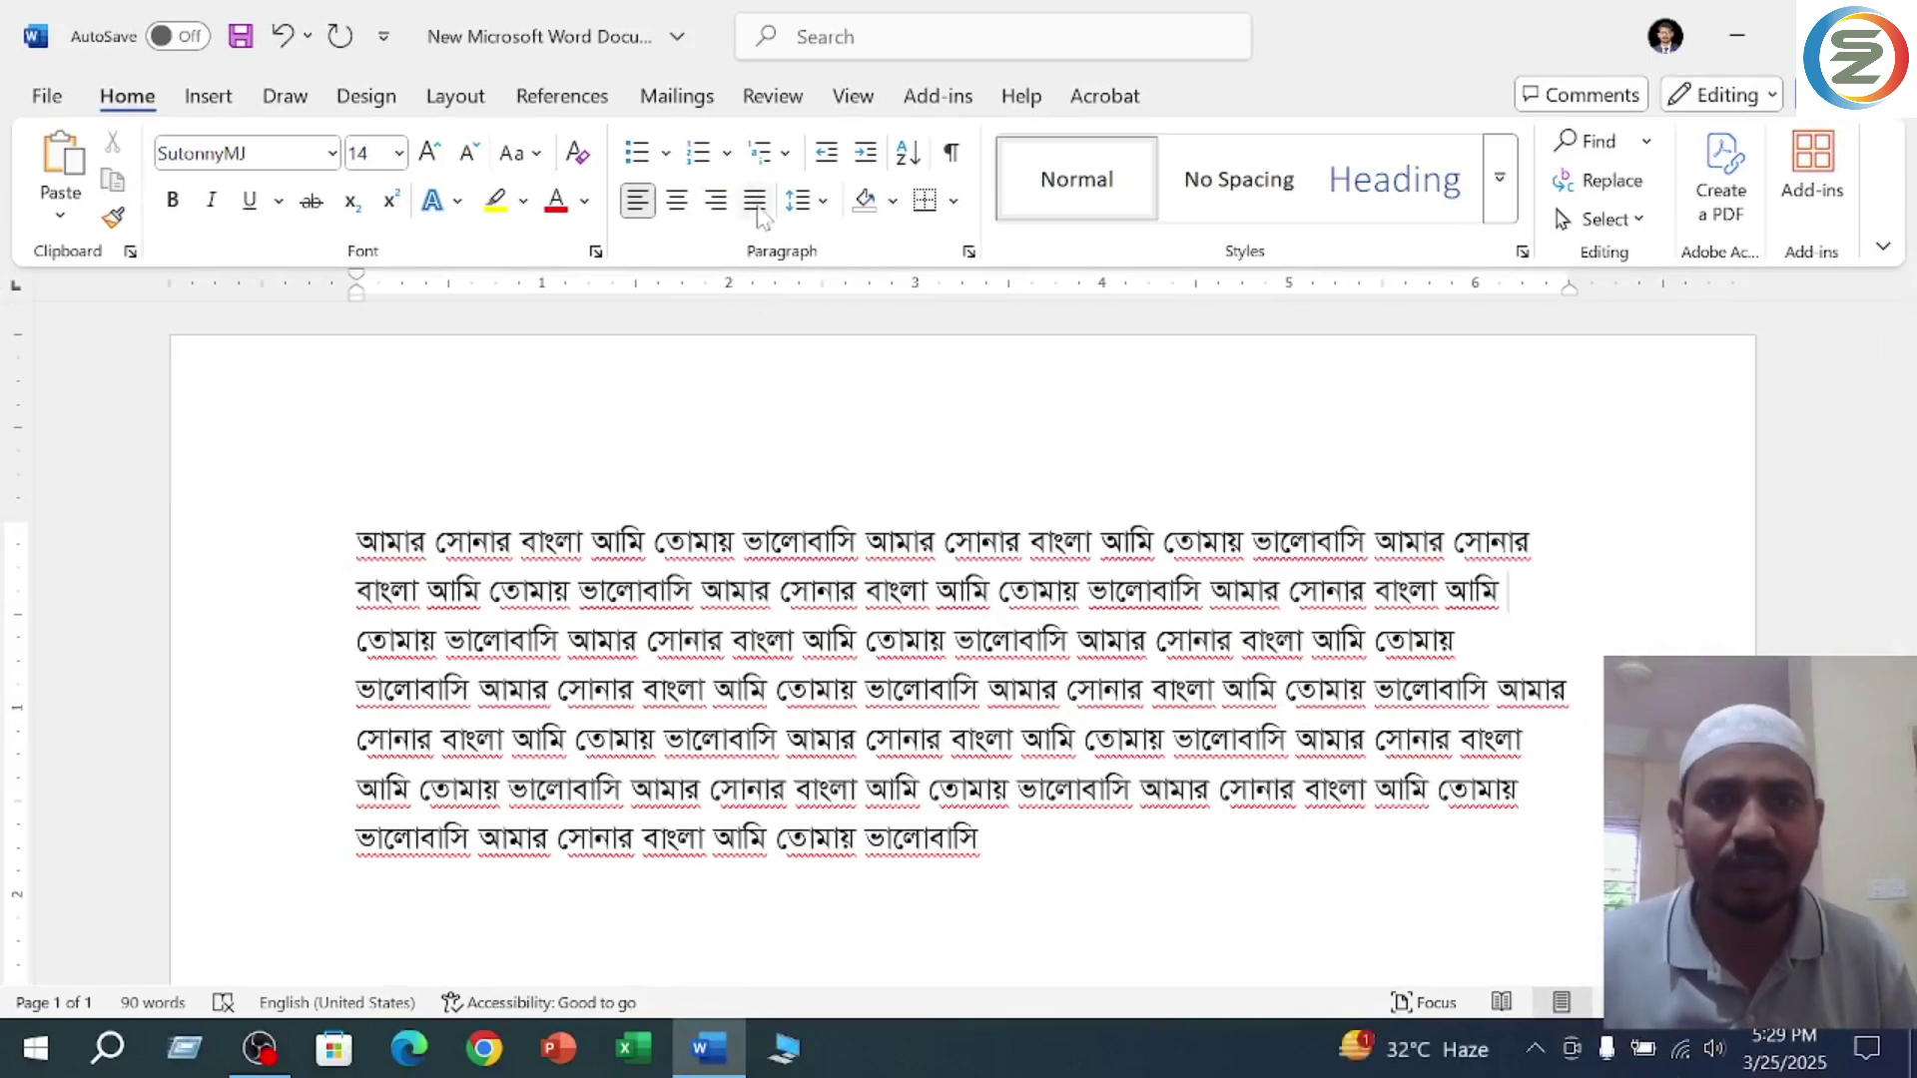
Justify the whole paragraph, and set it back to left alignment for comparison.
{"action": "key", "text": "ctrl+j"}
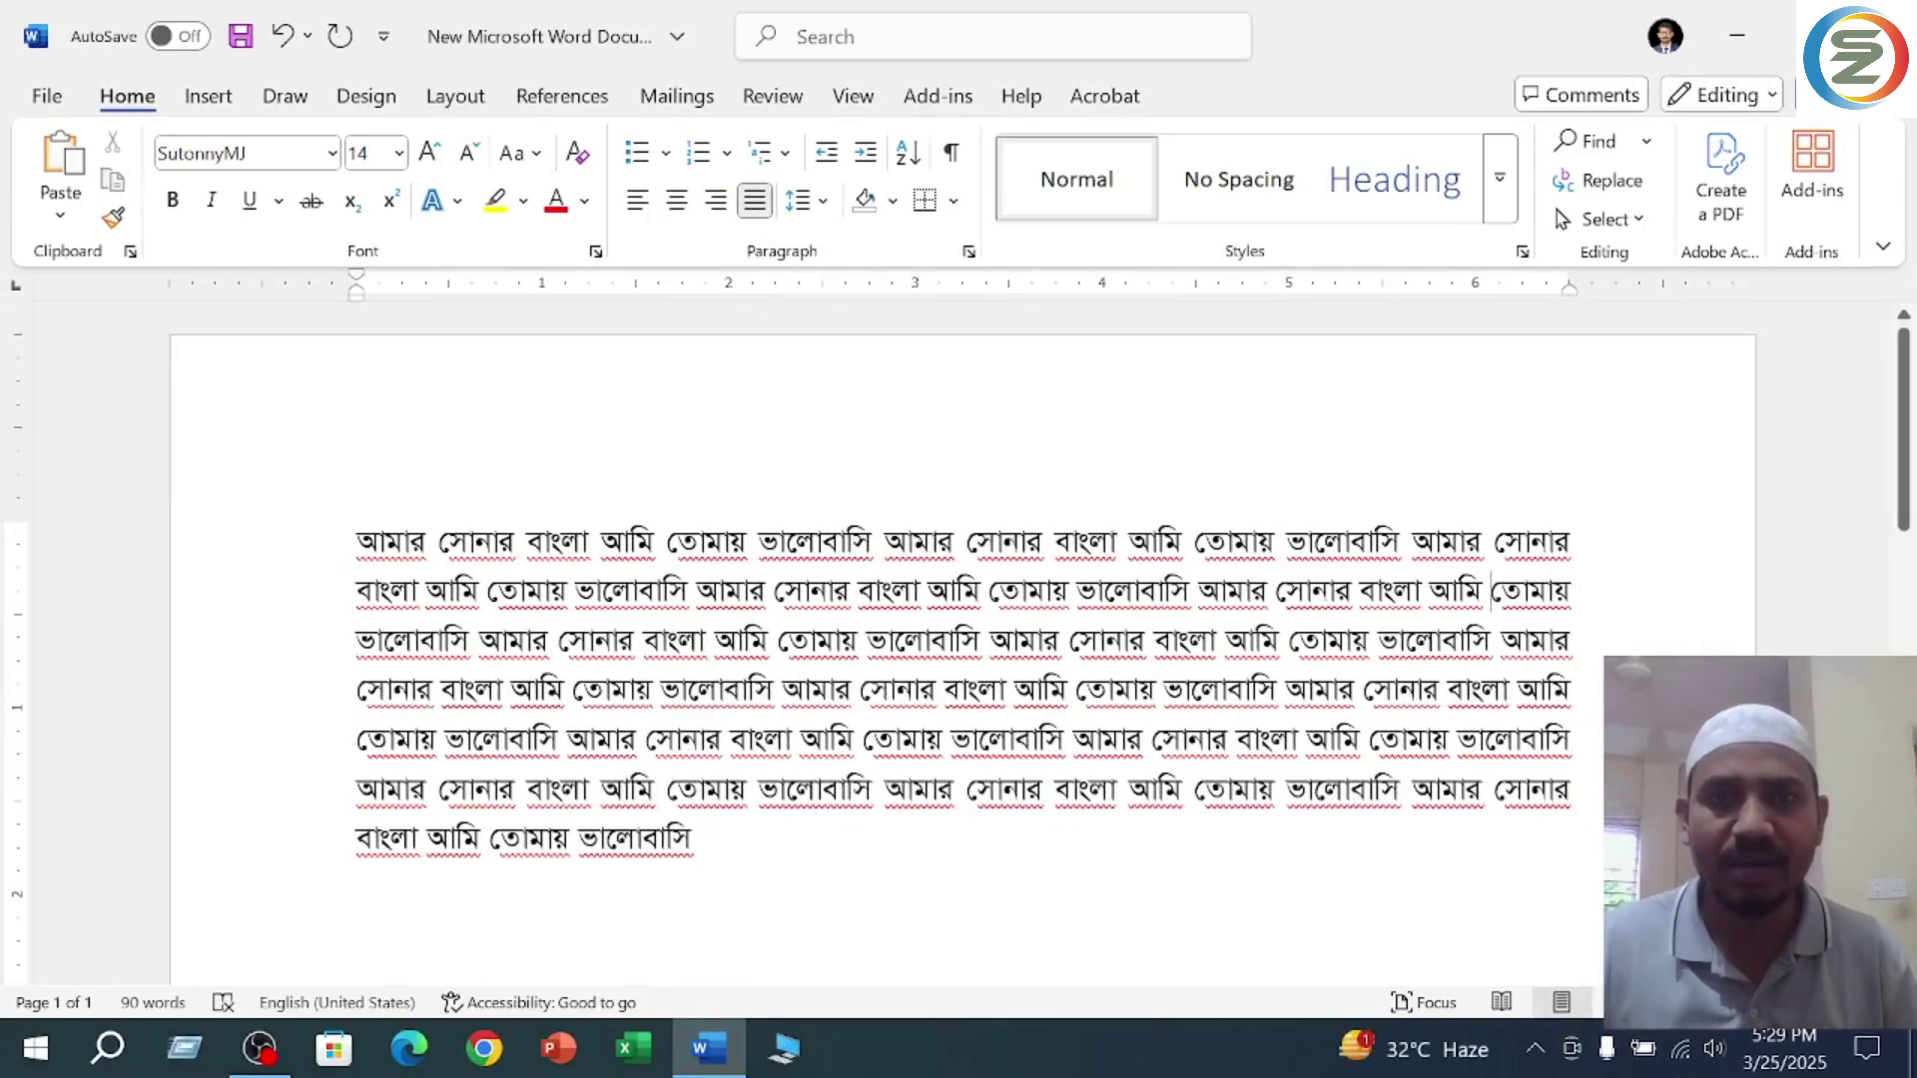
{"action": "left_click", "coordinate": [753, 200]}
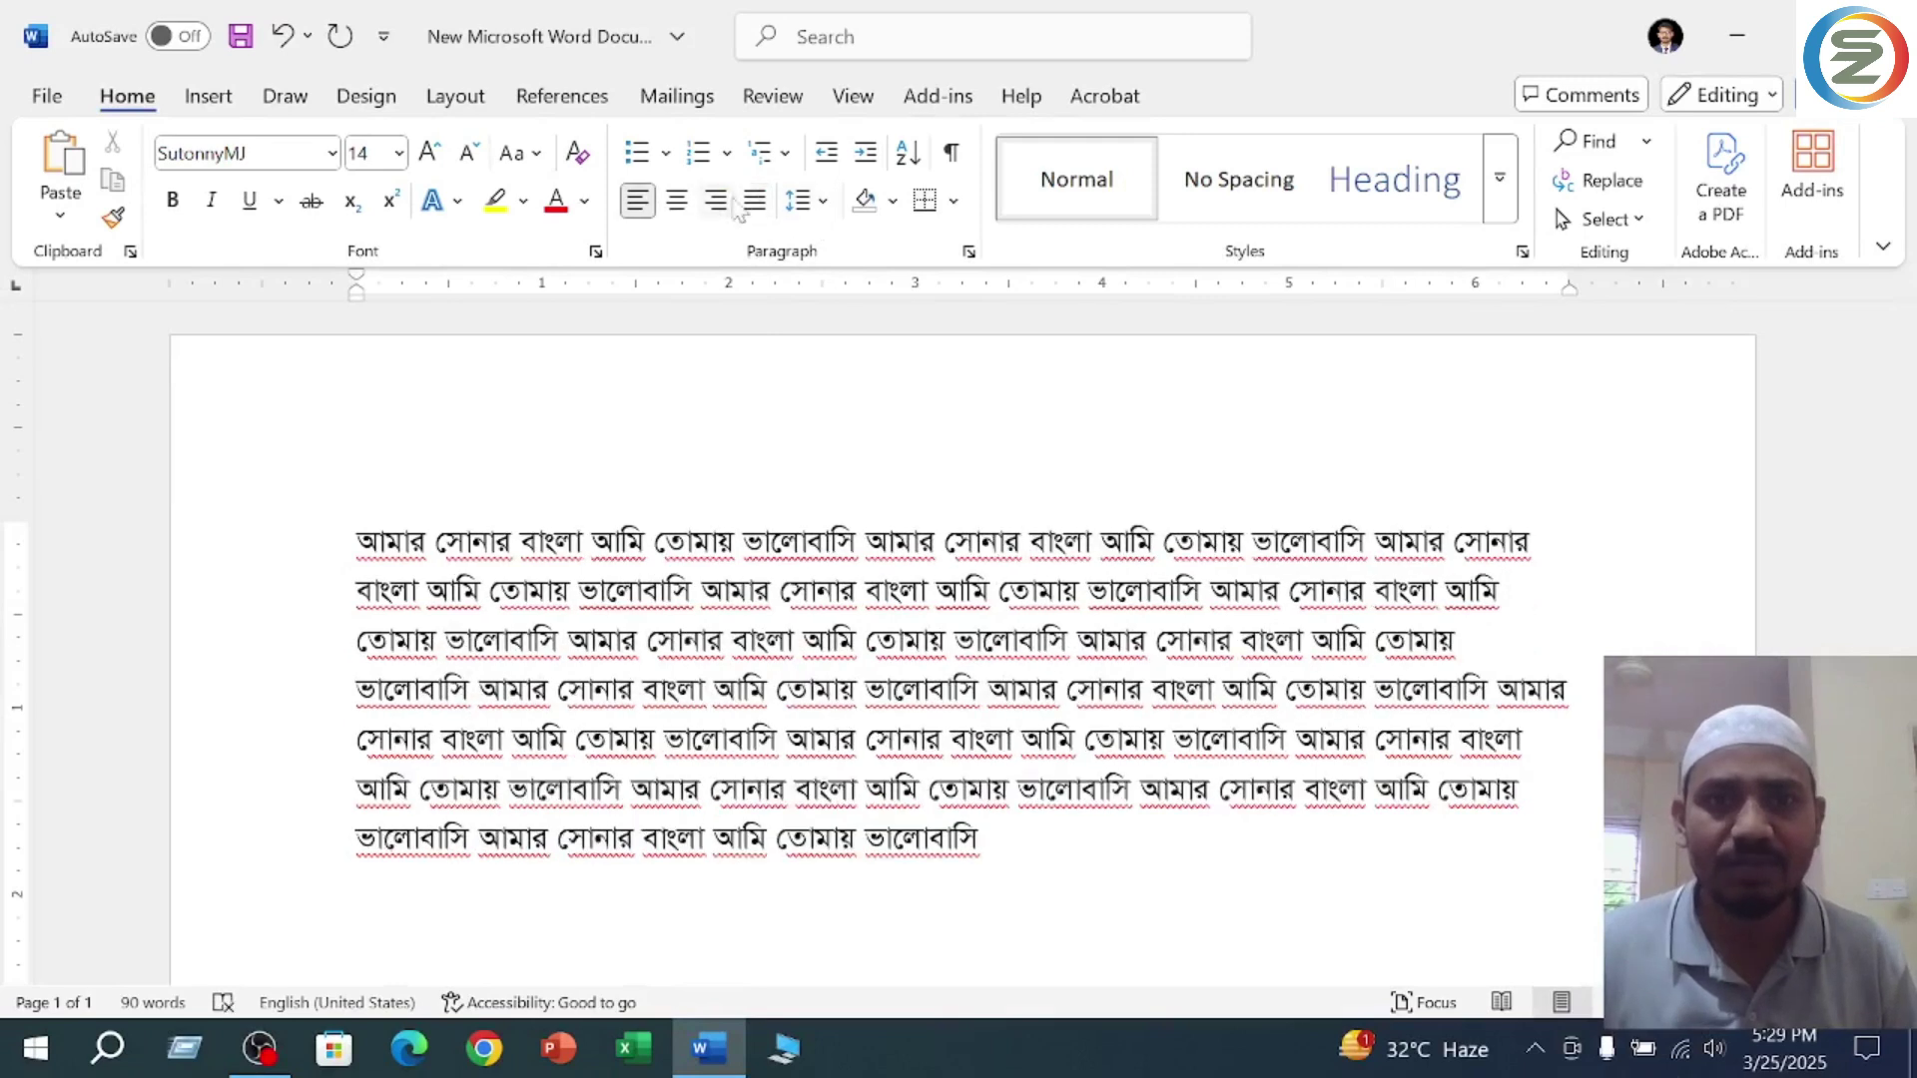
Justify the whole paragraph, check both edges with vertical block selections, and save the document.
{"action": "left_click", "coordinate": [751, 202]}
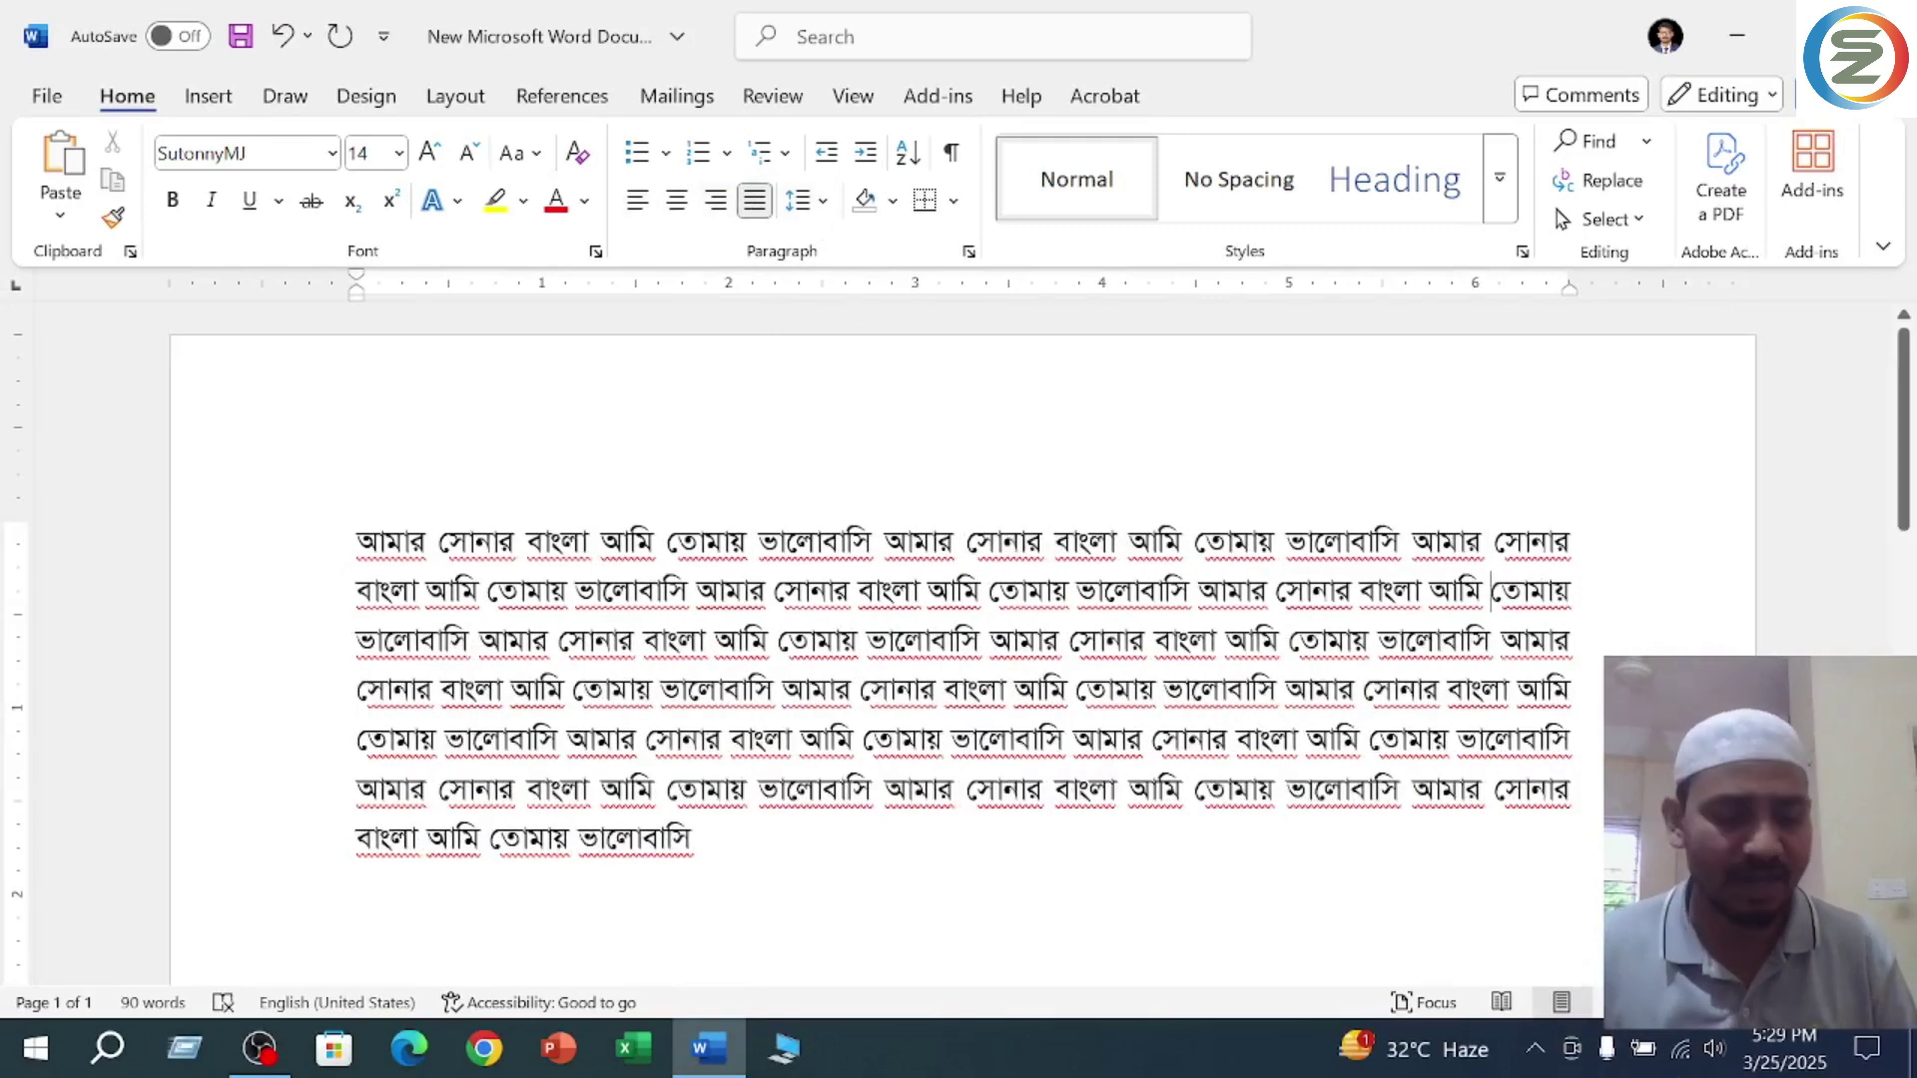
{"action": "left_click_drag", "start_coordinate": [356, 521], "coordinate": [498, 887]}
{"action": "left_click_drag", "start_coordinate": [1503, 521], "coordinate": [1563, 888]}
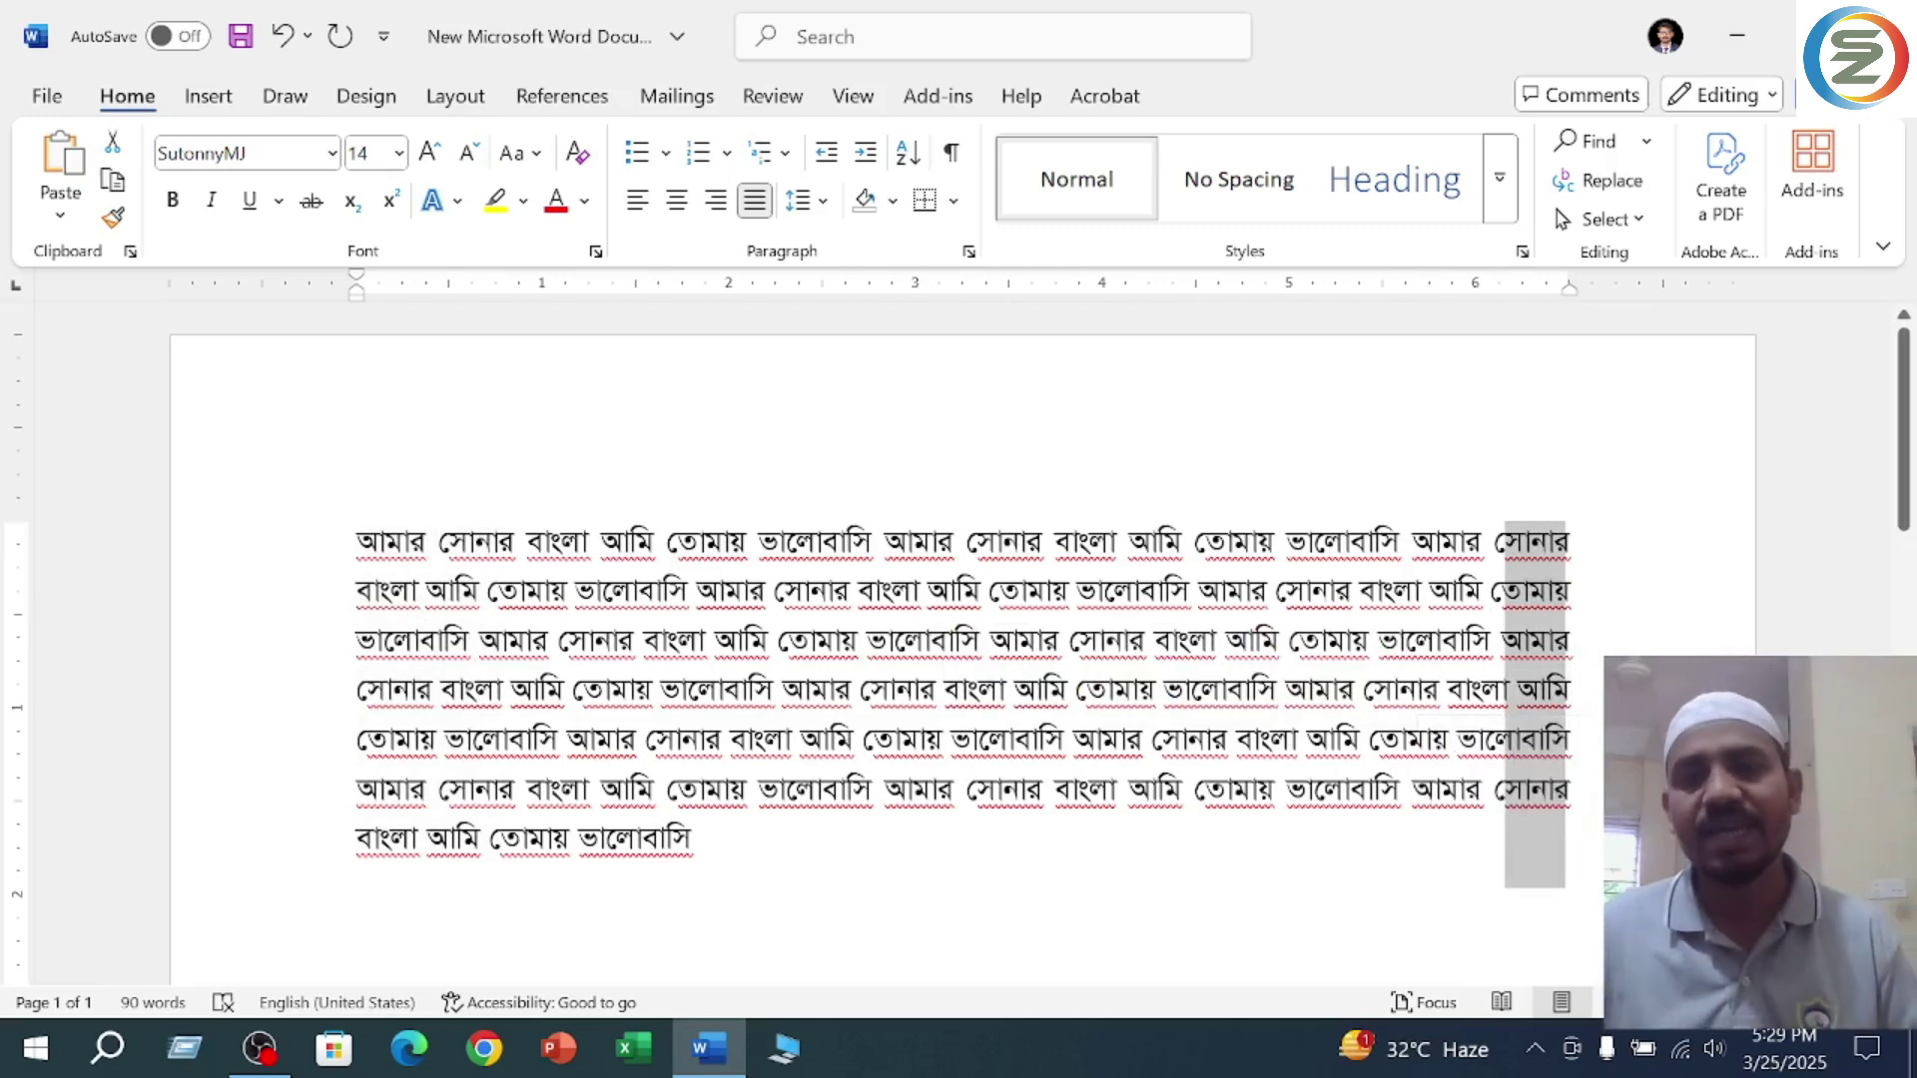
{"action": "left_click", "coordinate": [966, 542]}
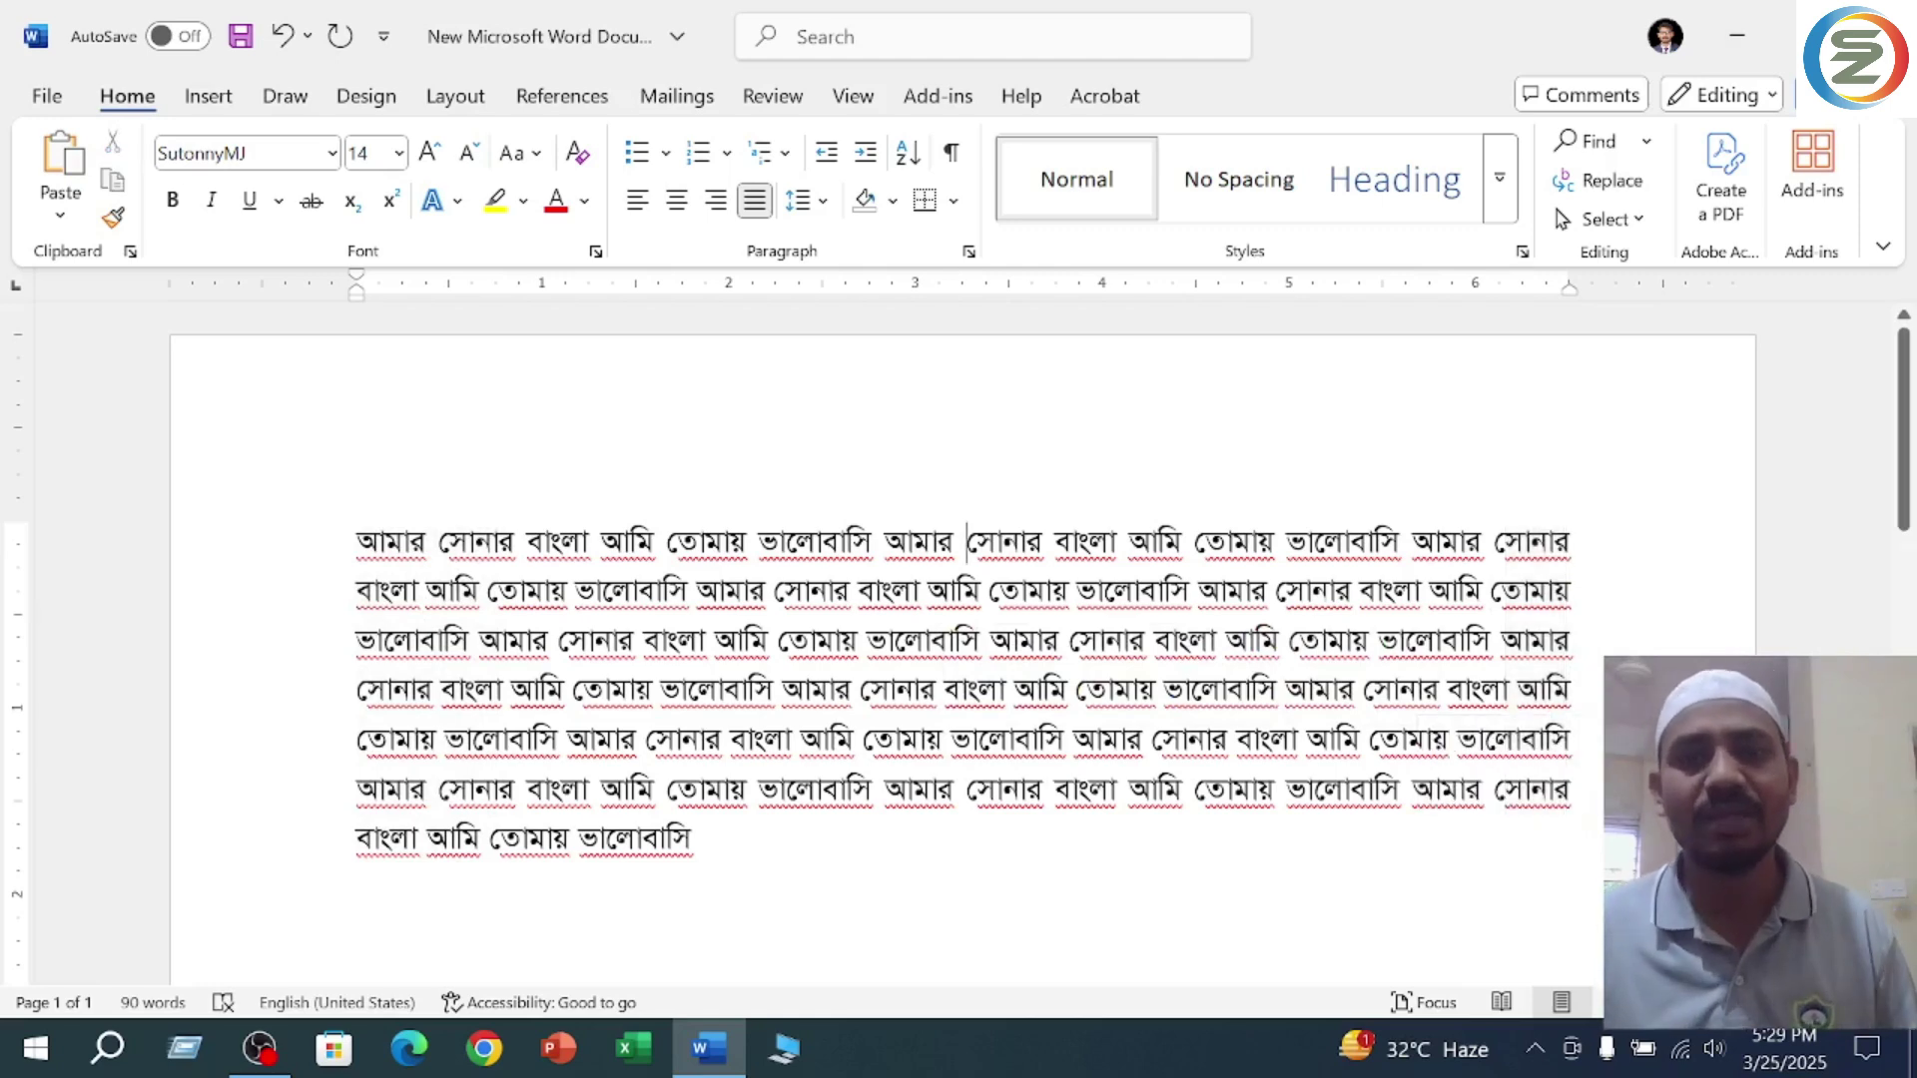
{"action": "left_click", "coordinate": [757, 201]}
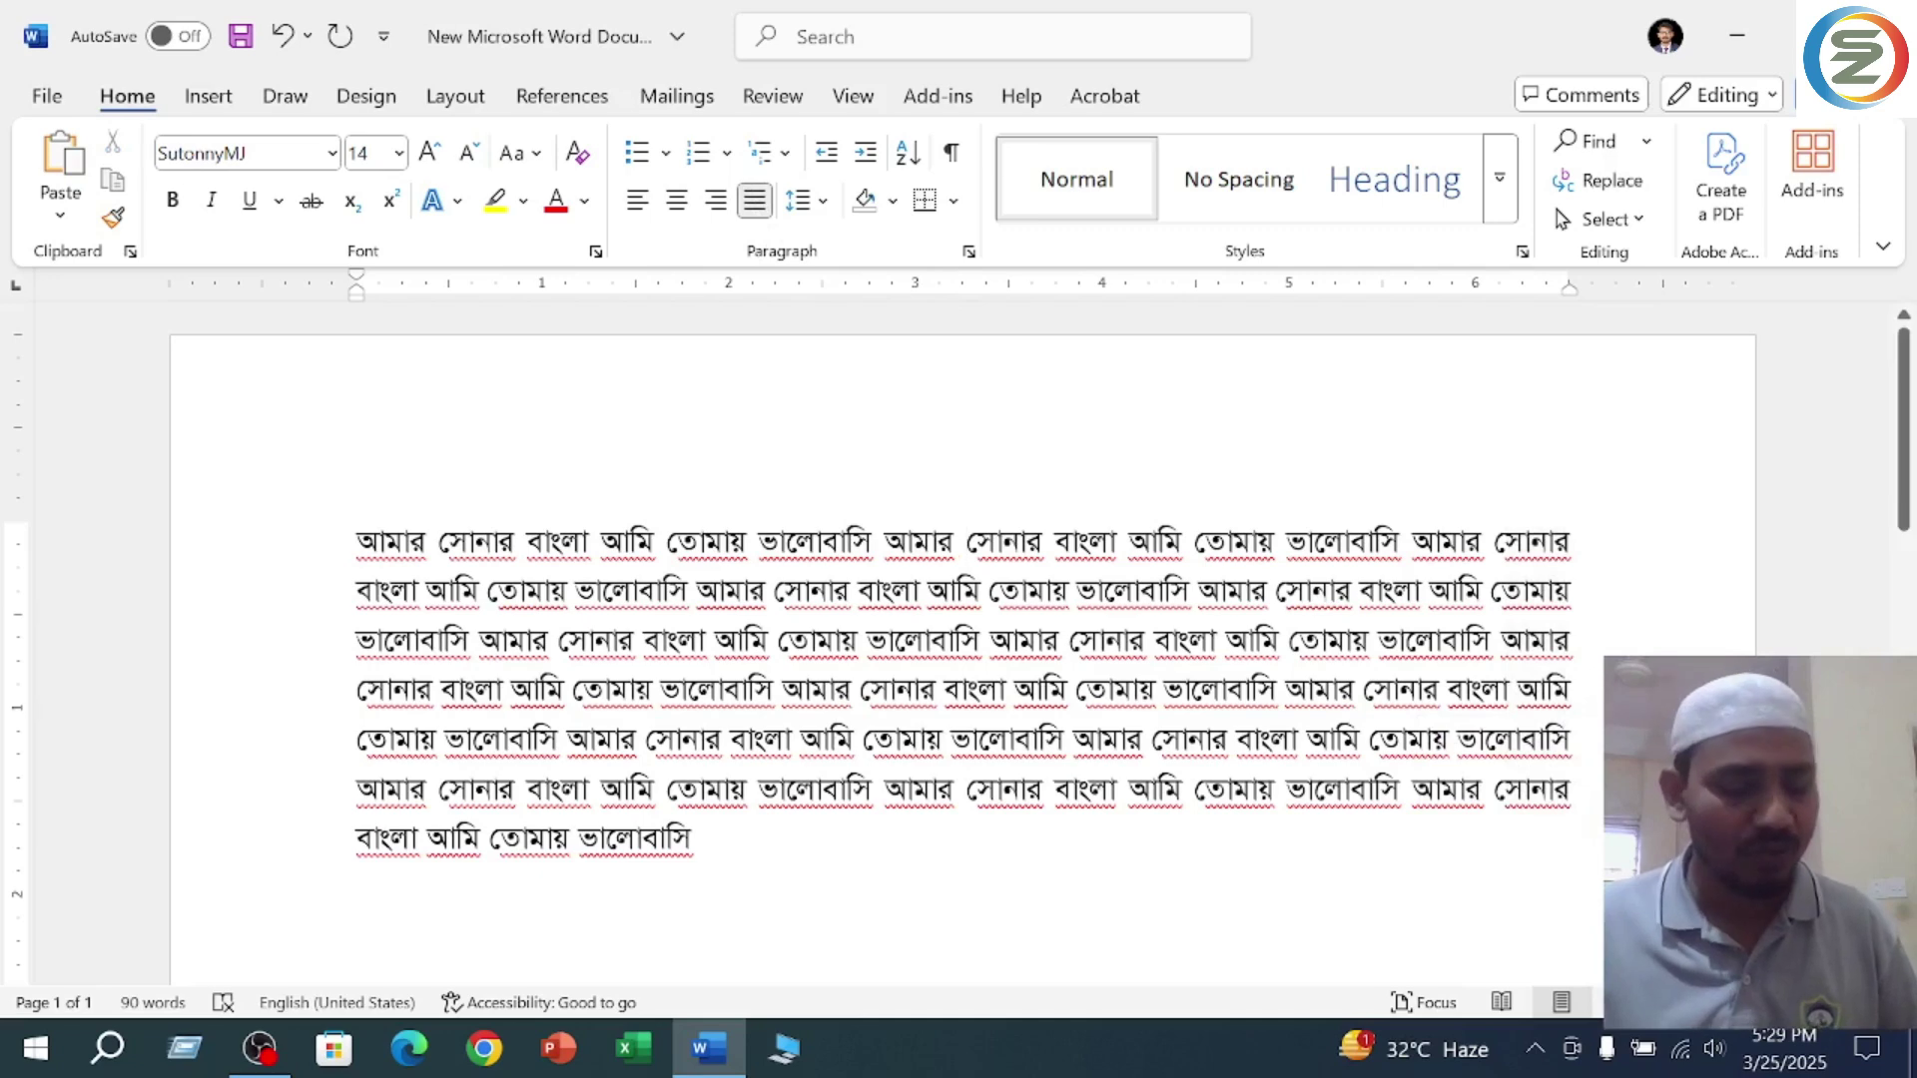
{"action": "key", "text": "ctrl+s"}
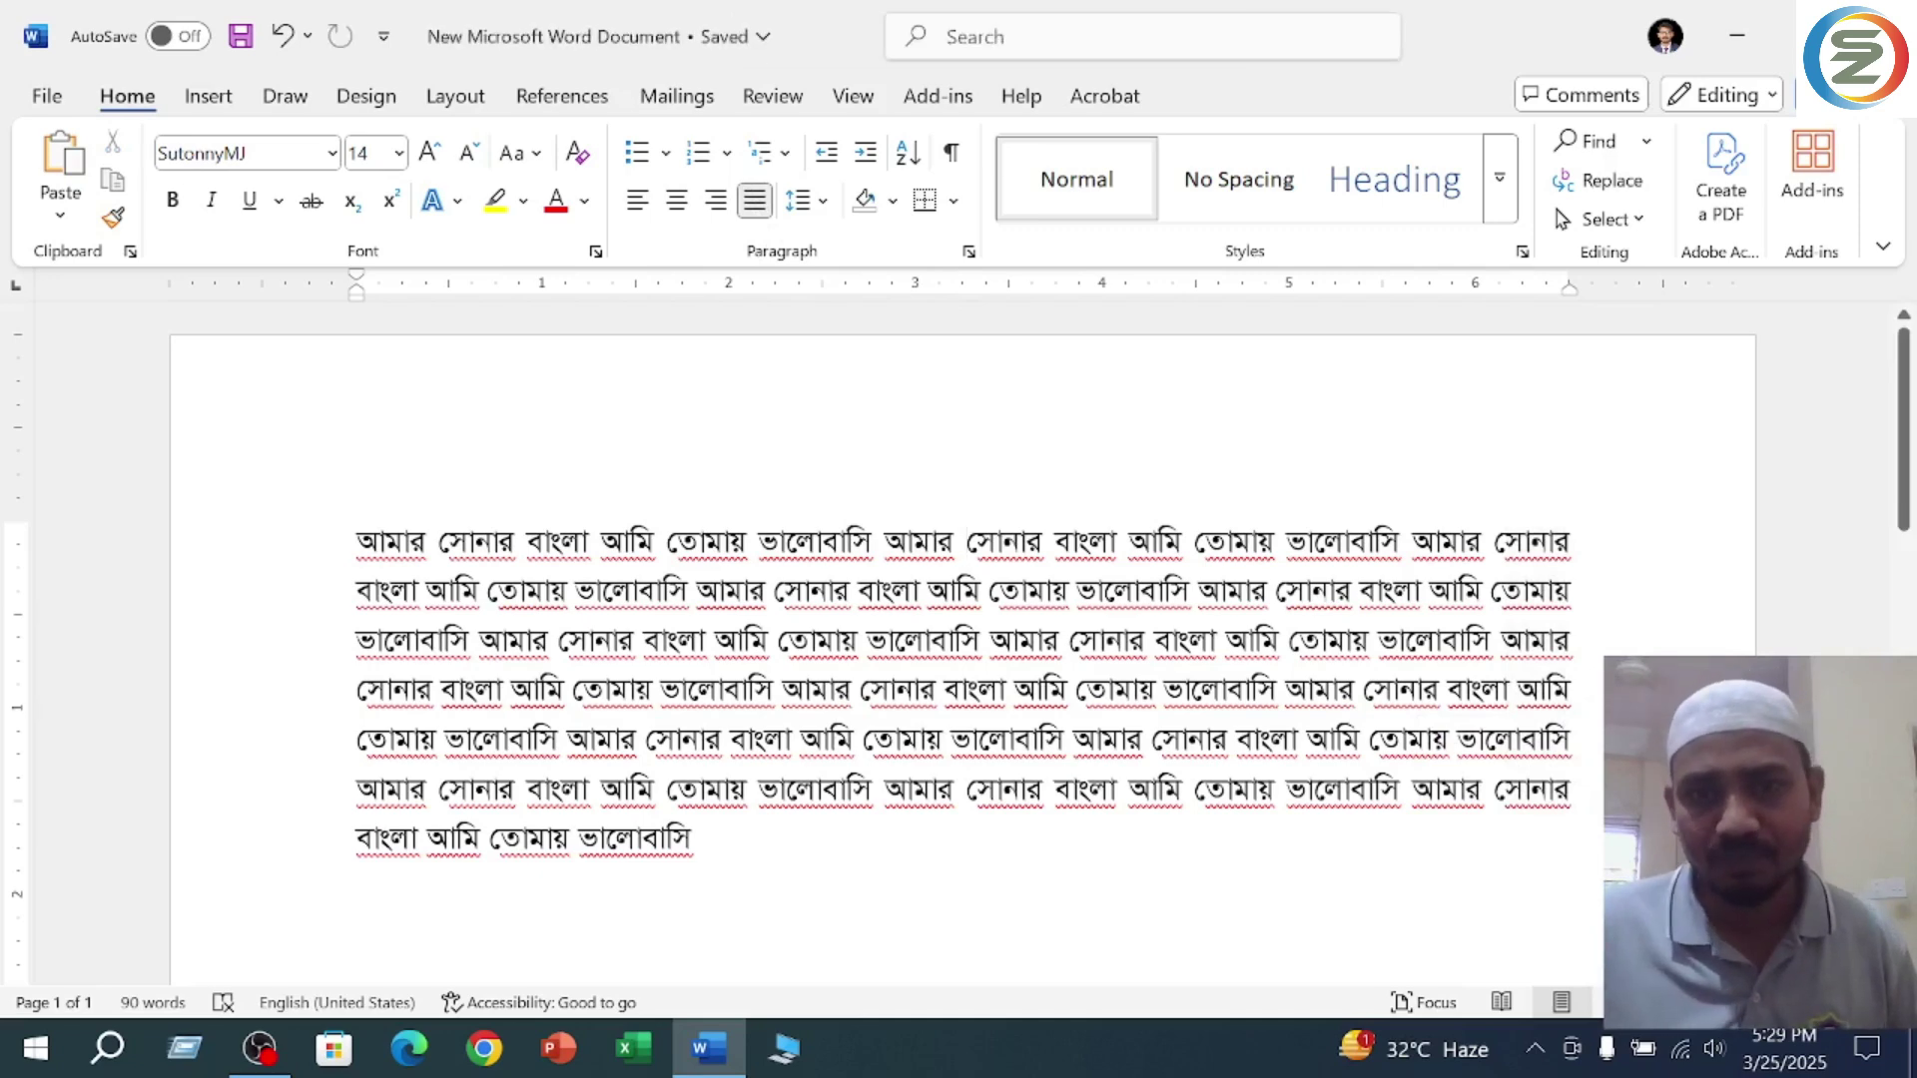
Delete everything after the first sentence and add a second paragraph reading "আমার সোনার বাংলা".
{"action": "left_click_drag", "start_coordinate": [878, 542], "coordinate": [1123, 847]}
{"action": "key", "text": "BackSpace"}
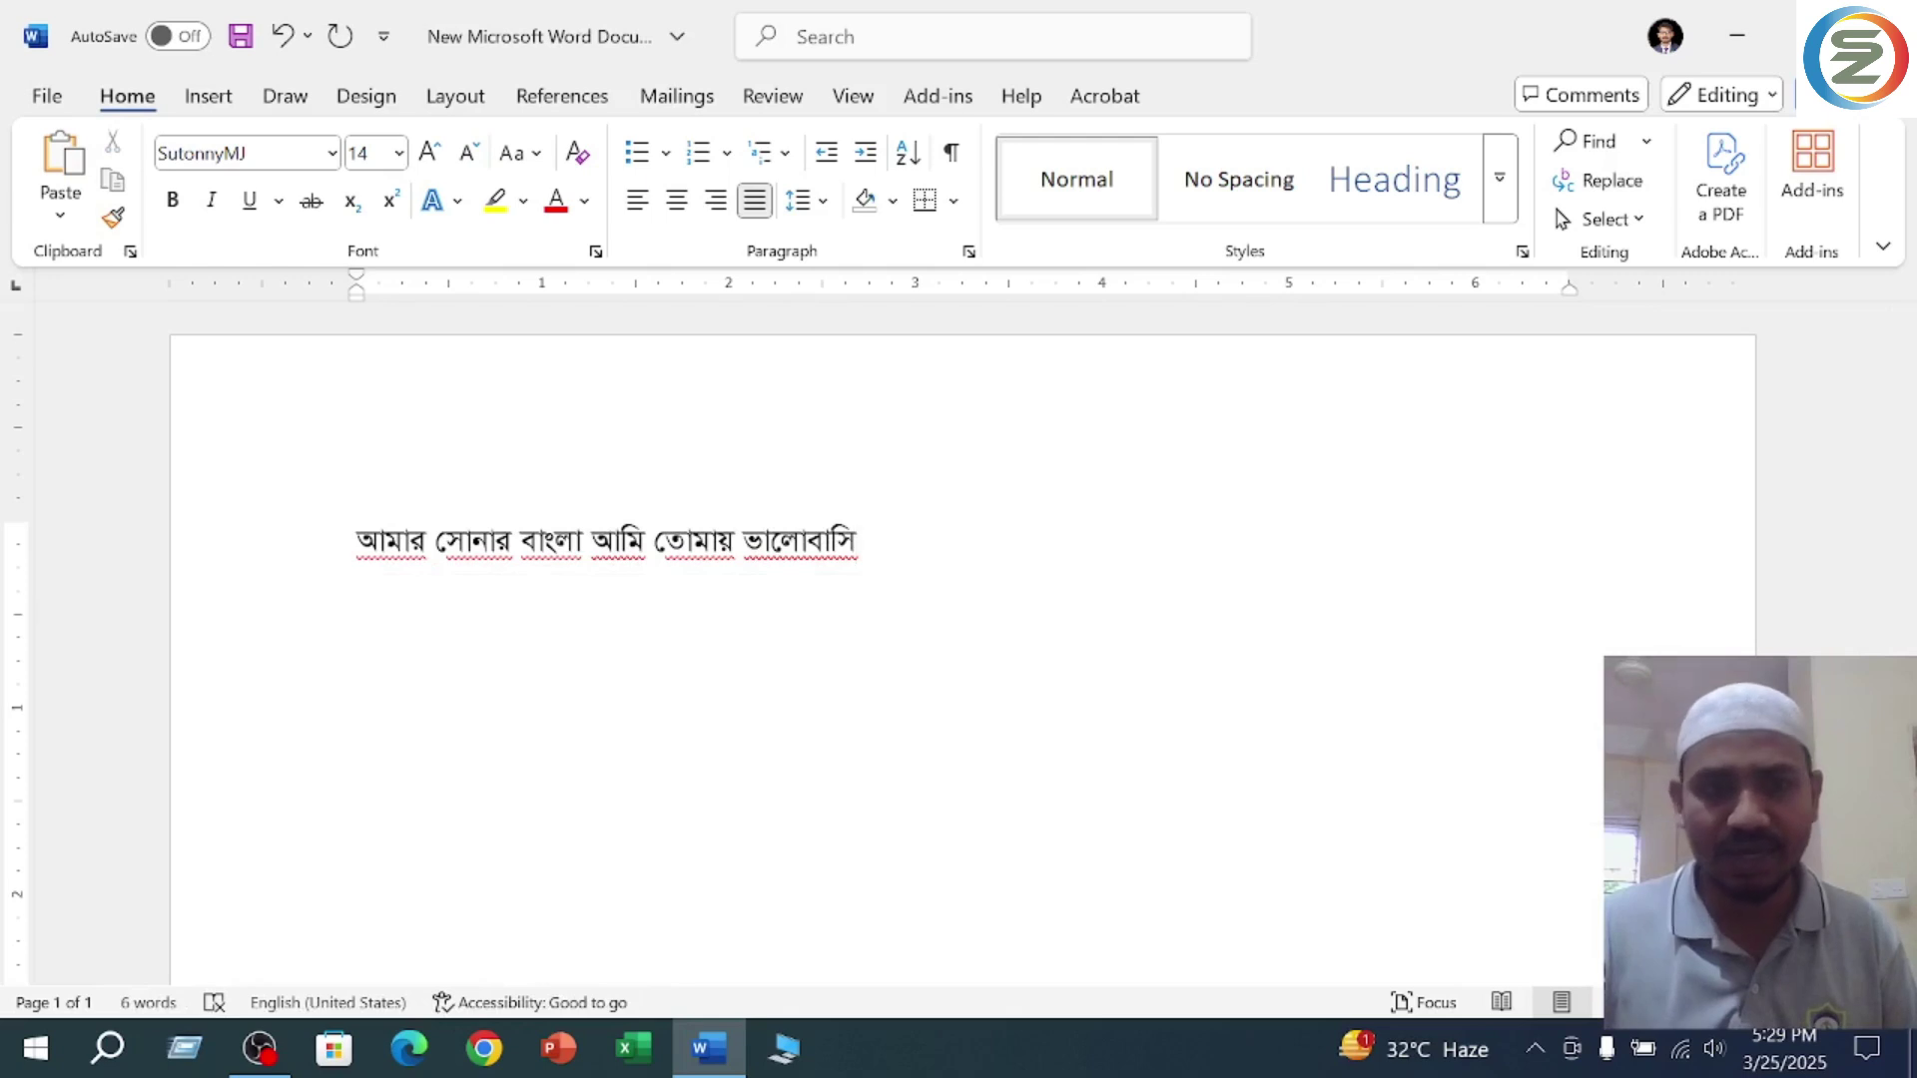
{"action": "key", "text": "Return"}
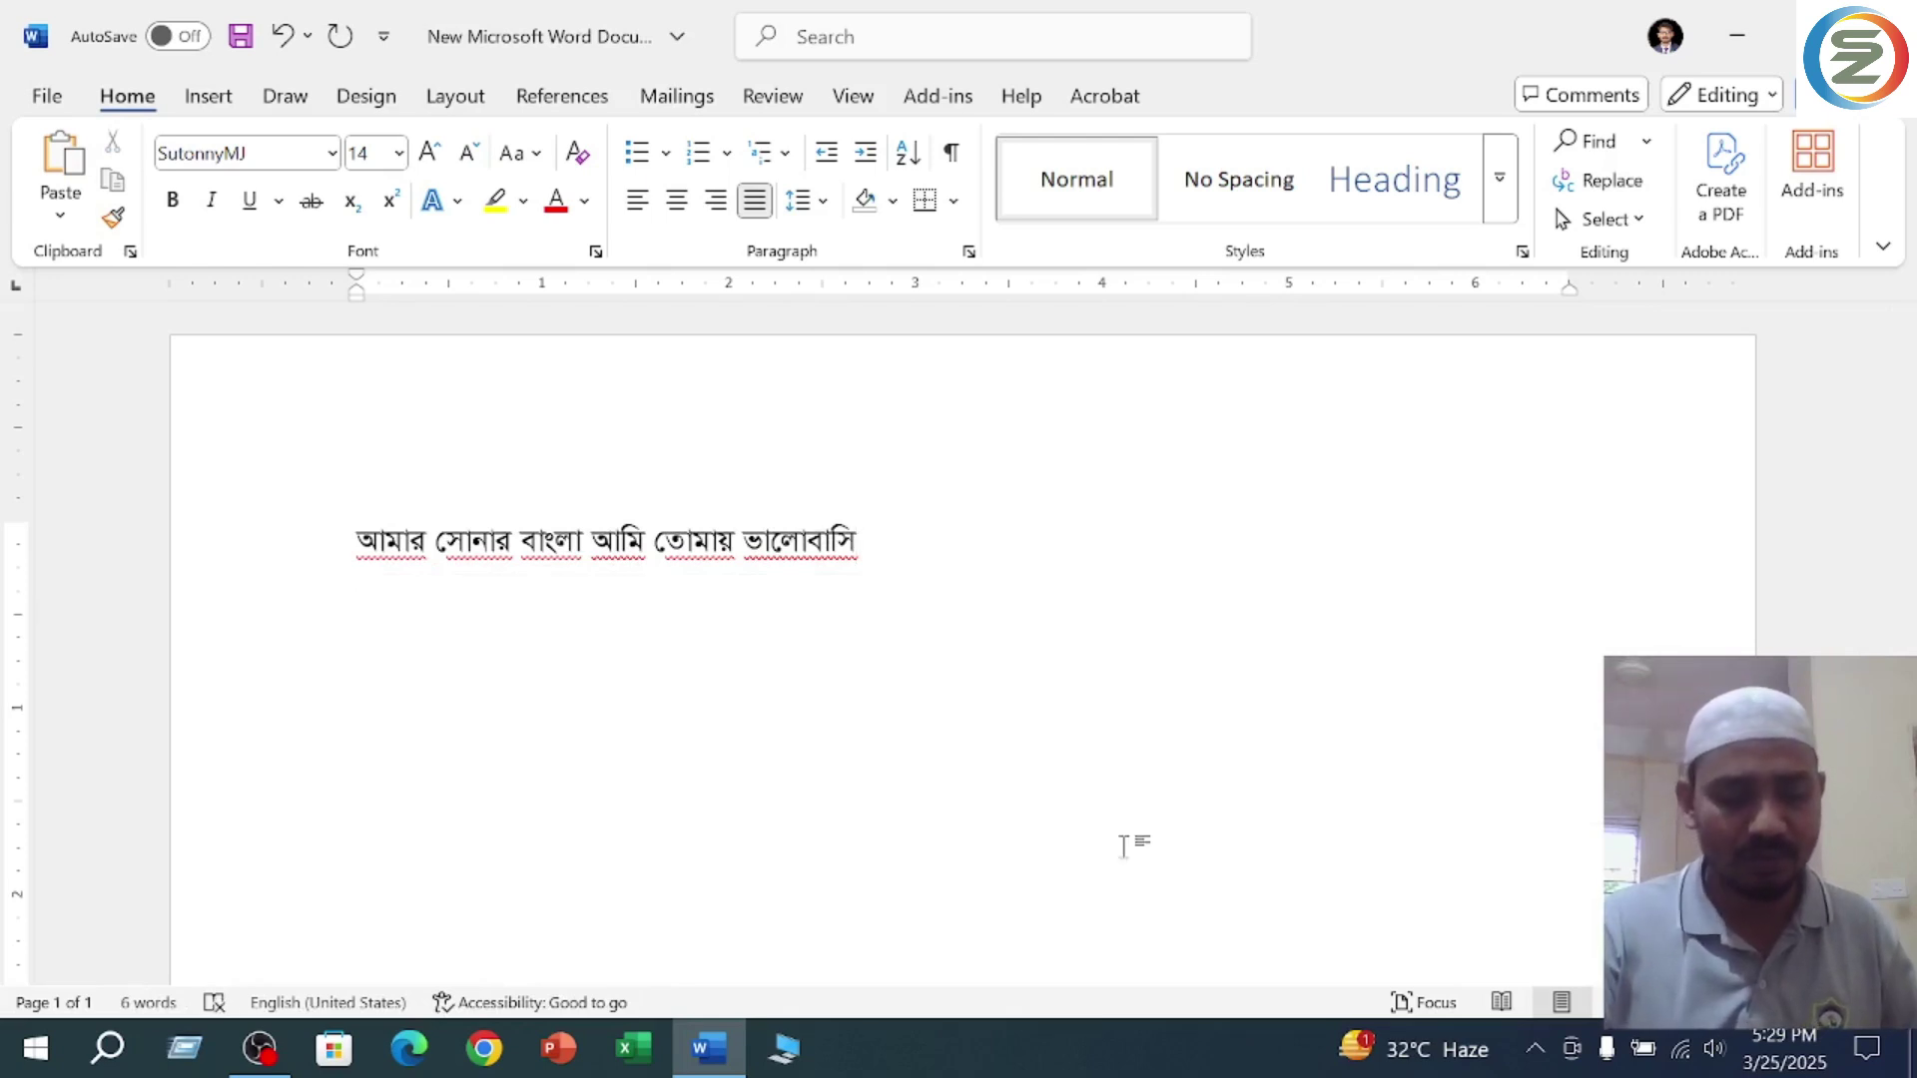
{"action": "type", "text": "আমার সেপান"}
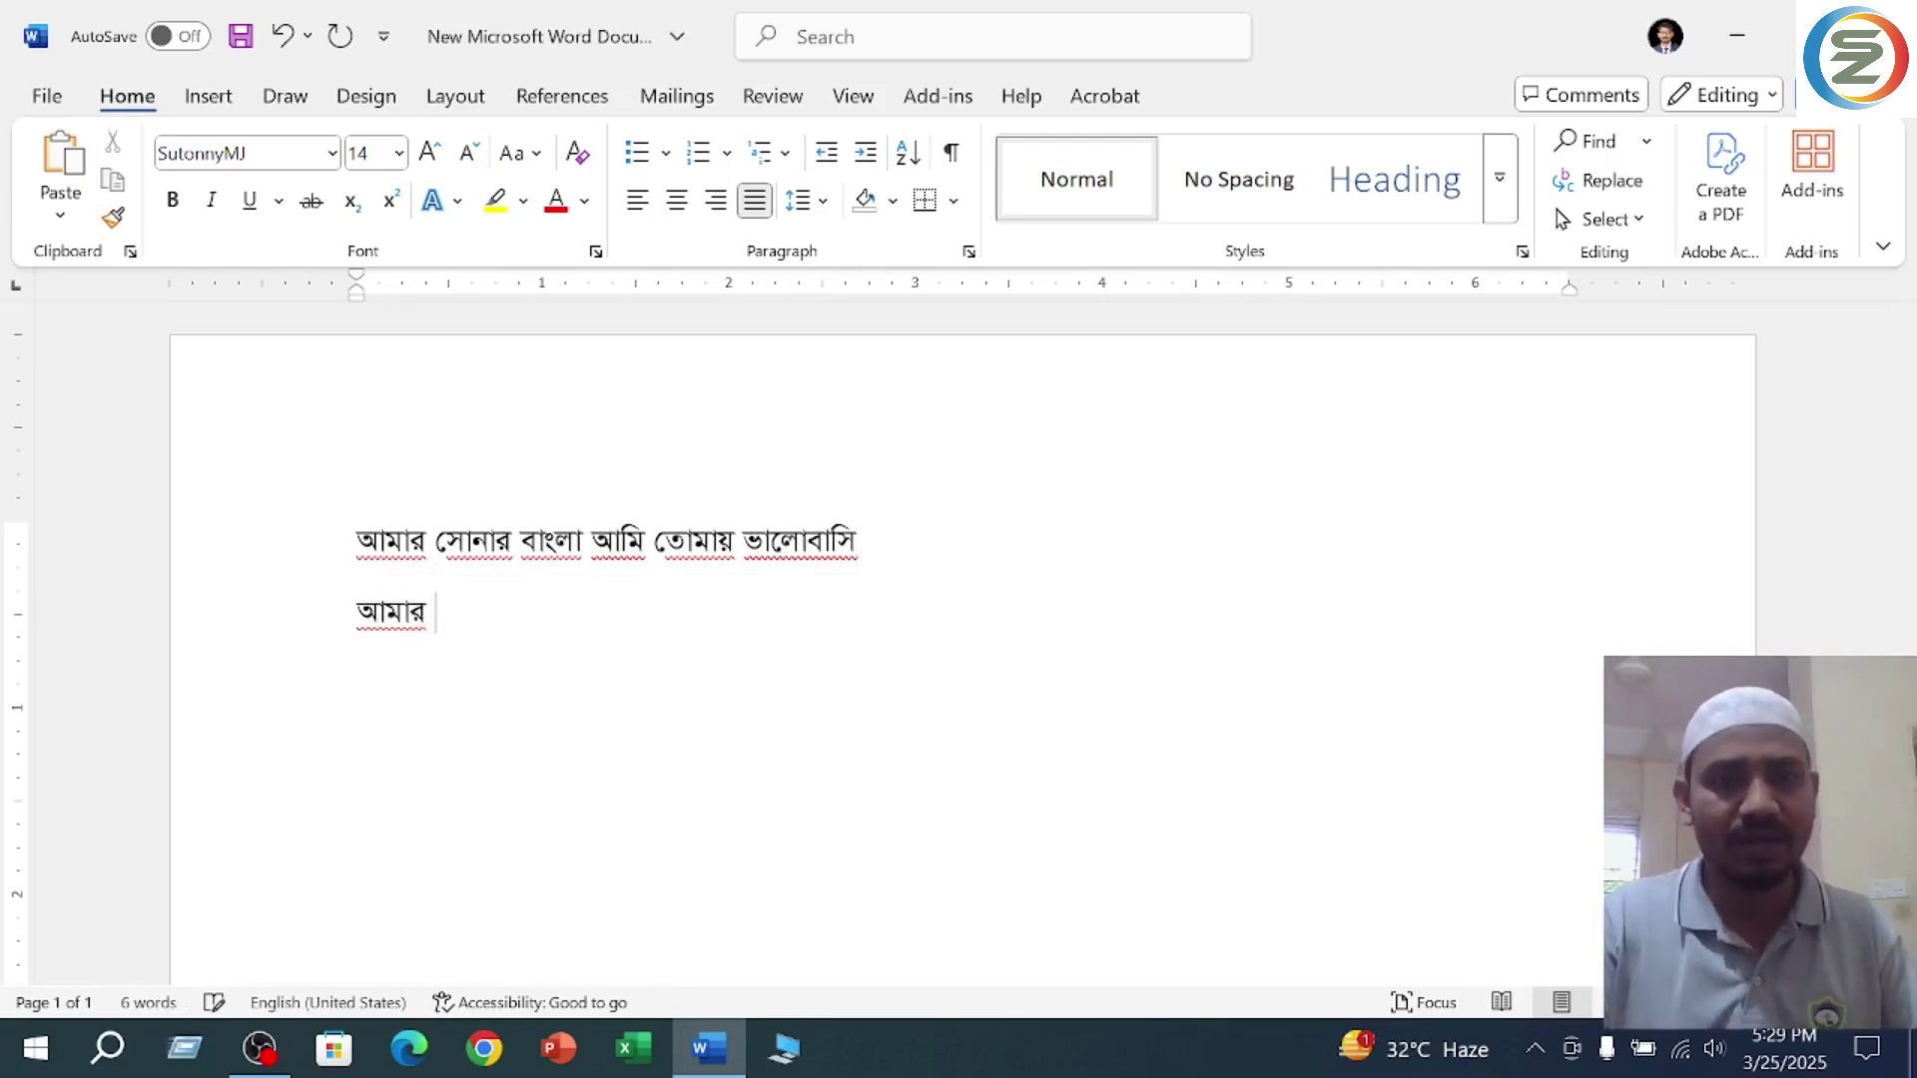
{"action": "key", "text": "BackSpace"}
{"action": "key", "text": "BackSpace"}
{"action": "key", "text": "BackSpace"}
{"action": "type", "text": "ার সো"}
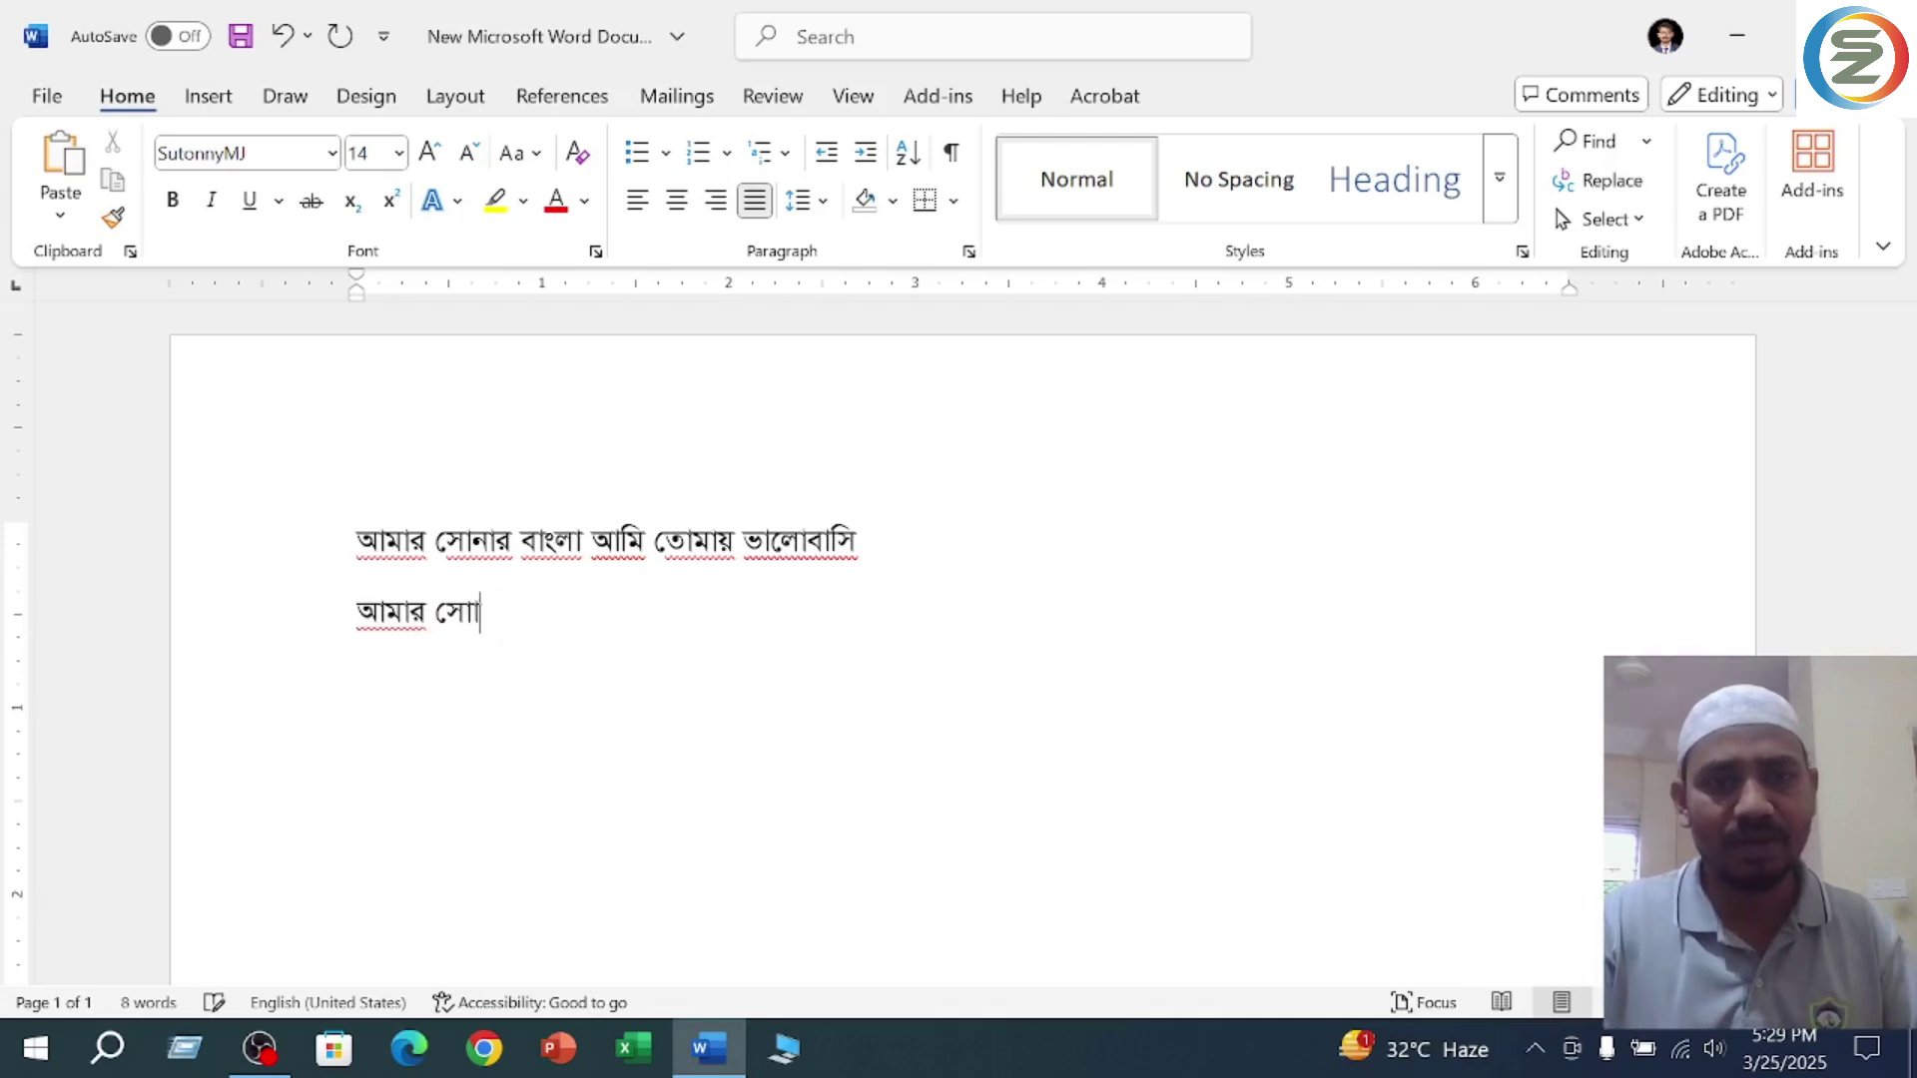
{"action": "type", "text": "নার বাংলা"}
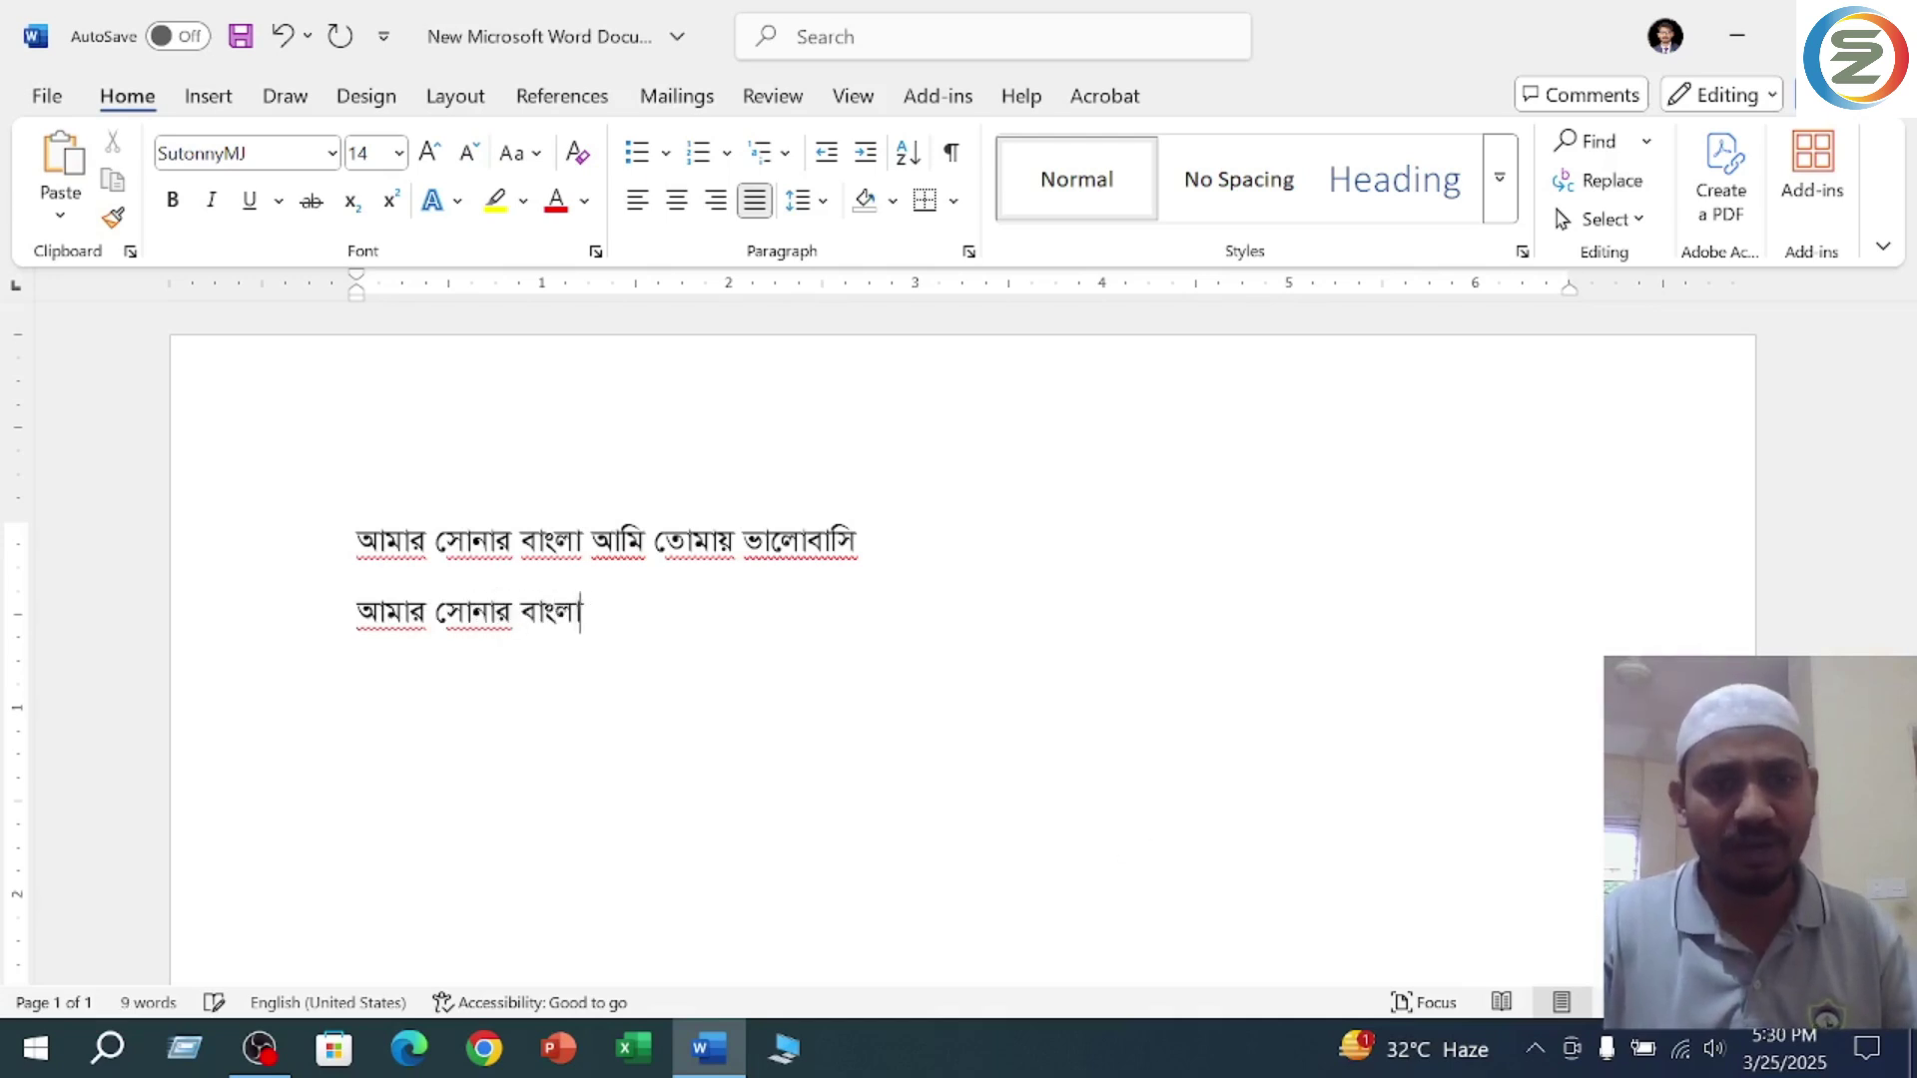
{"action": "key", "text": "Home"}
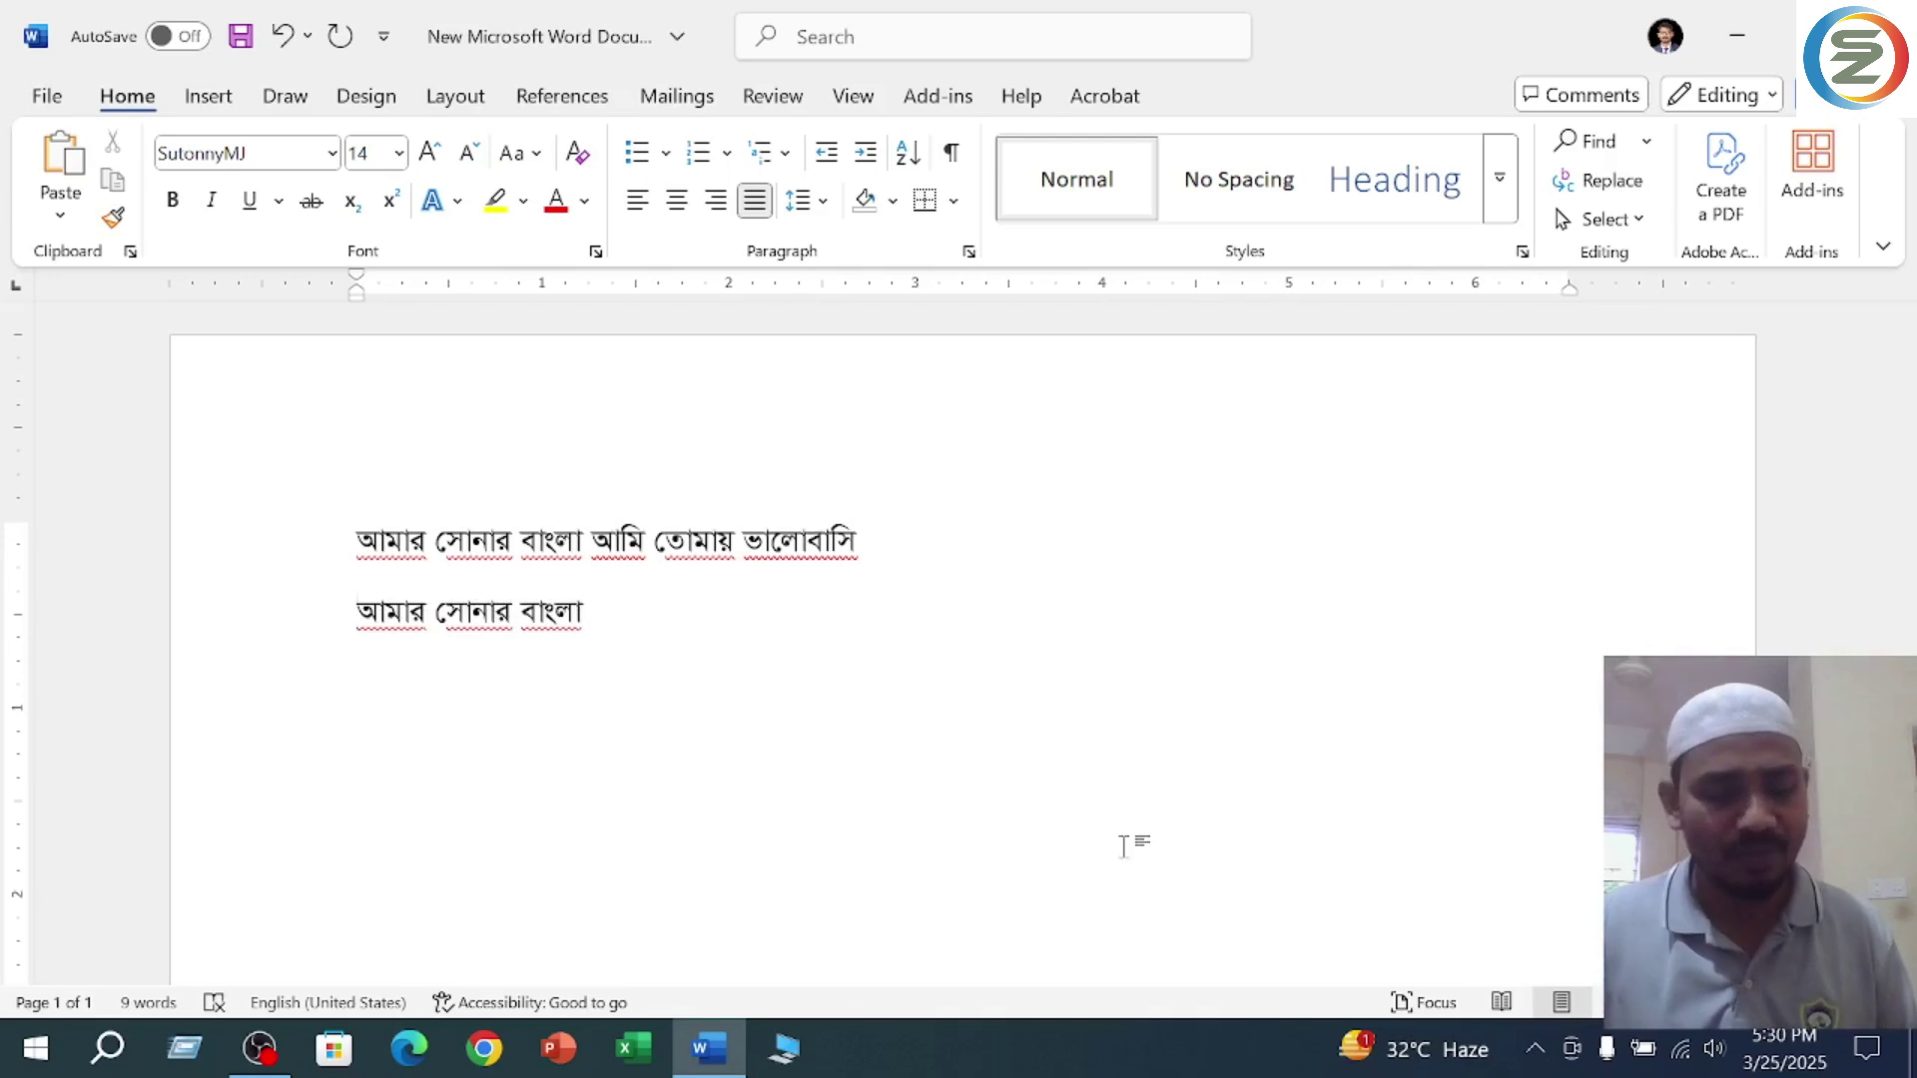
{"action": "key", "text": "ctrl+s"}
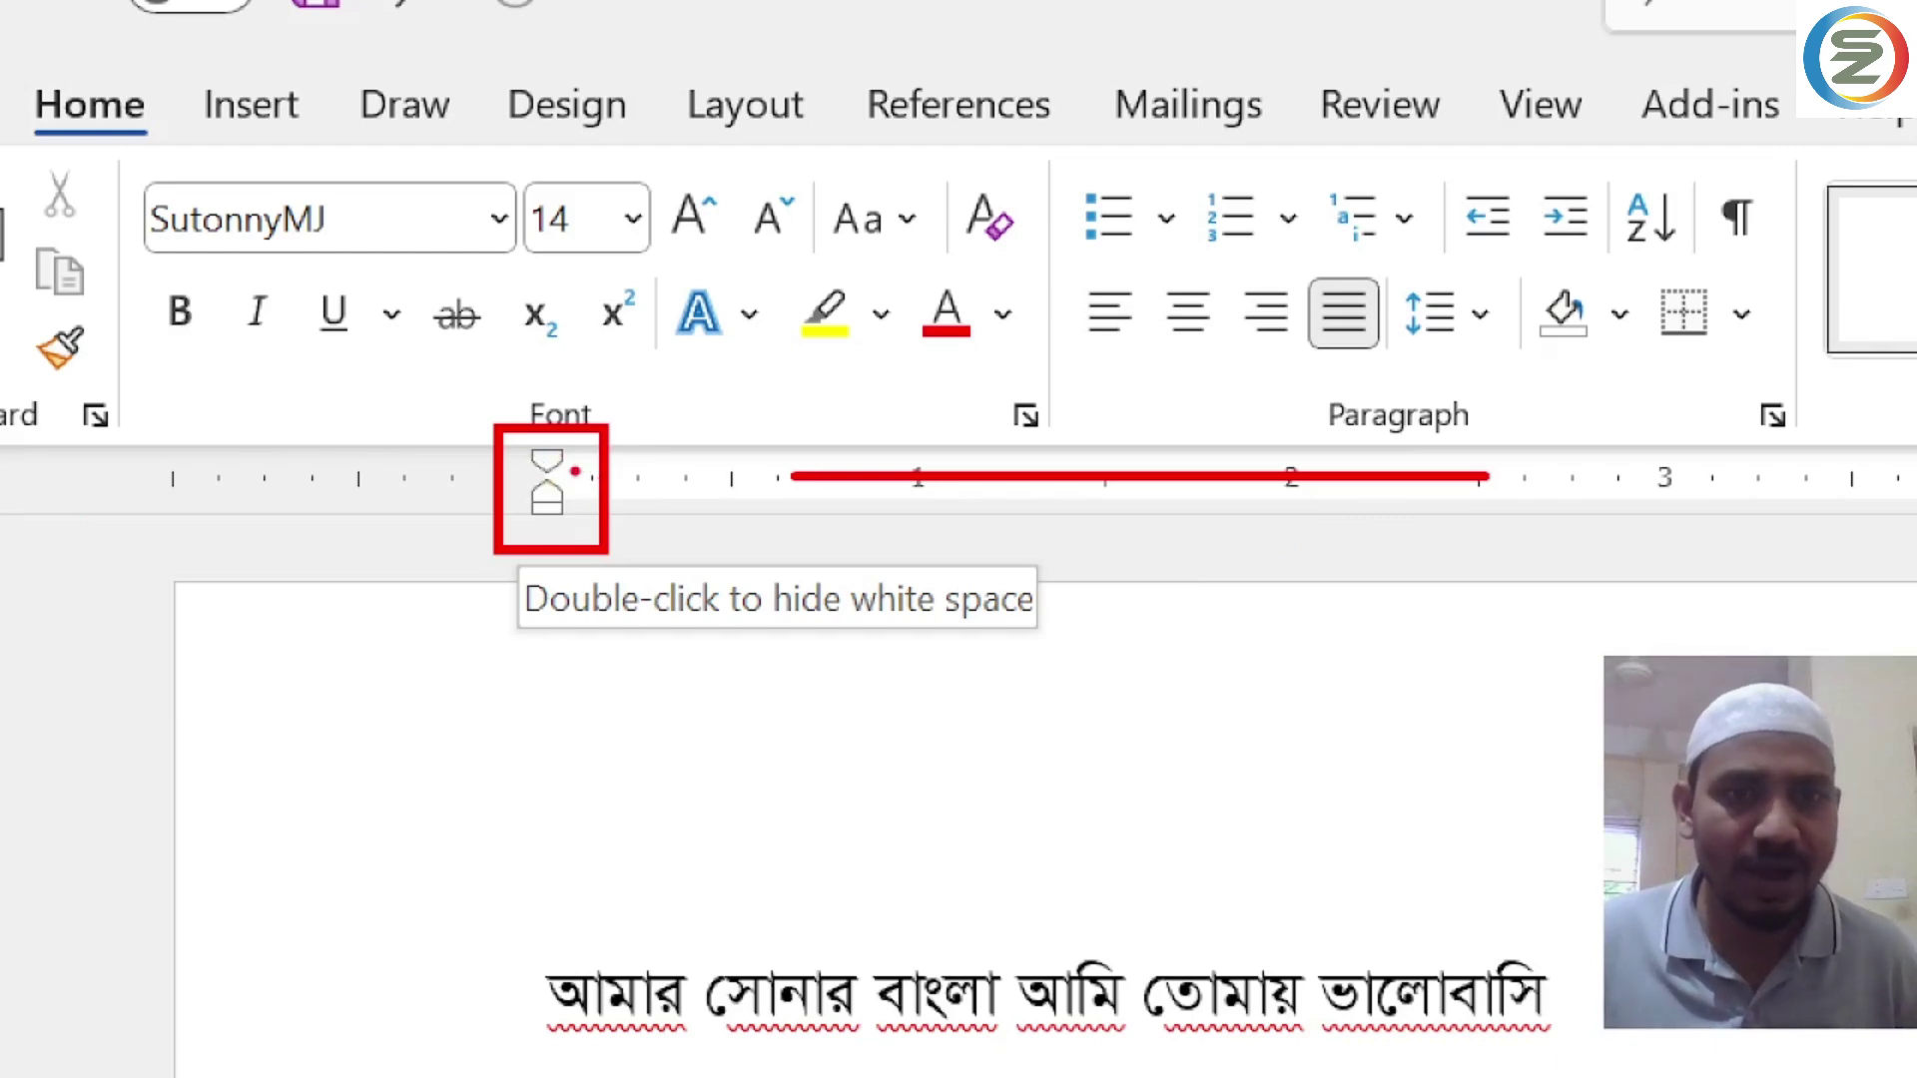
{"action": "left_click_drag", "start_coordinate": [576, 467], "coordinate": [868, 403]}
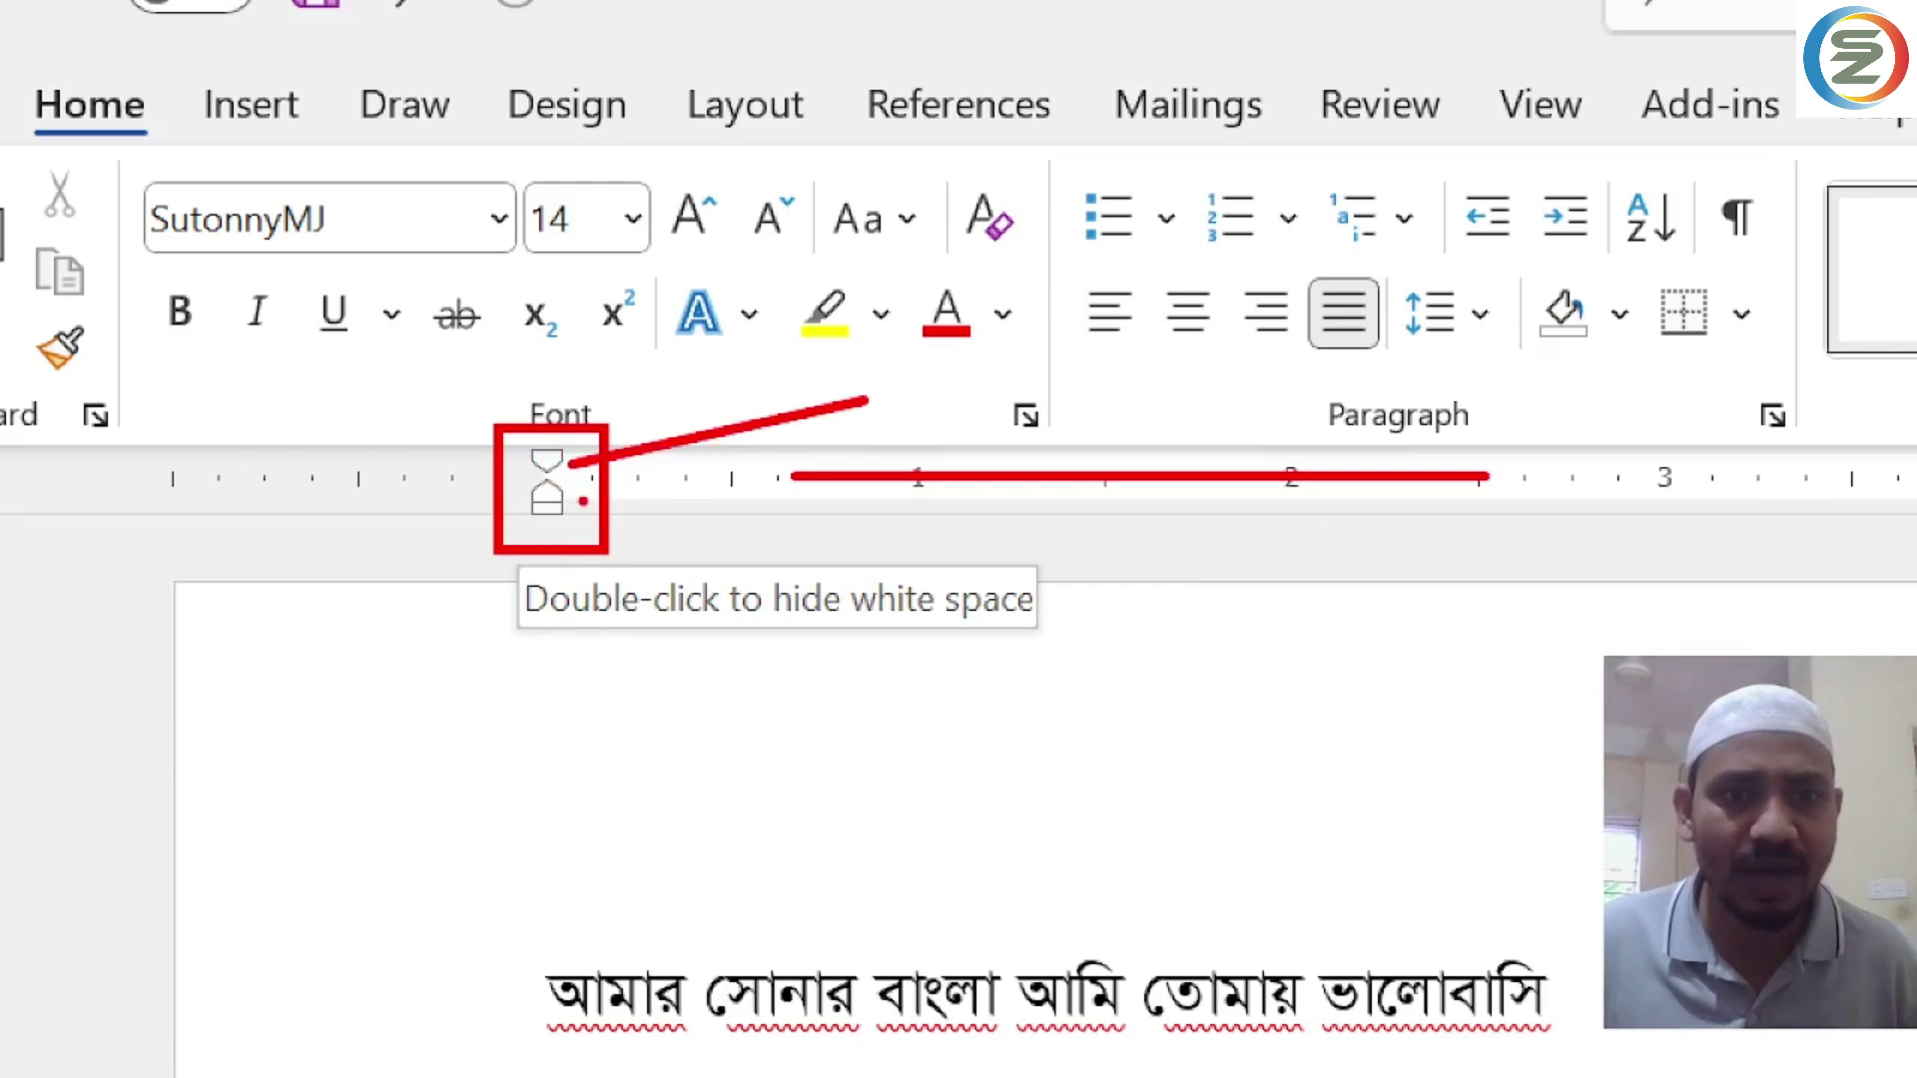
{"action": "left_click_drag", "start_coordinate": [573, 503], "coordinate": [857, 550]}
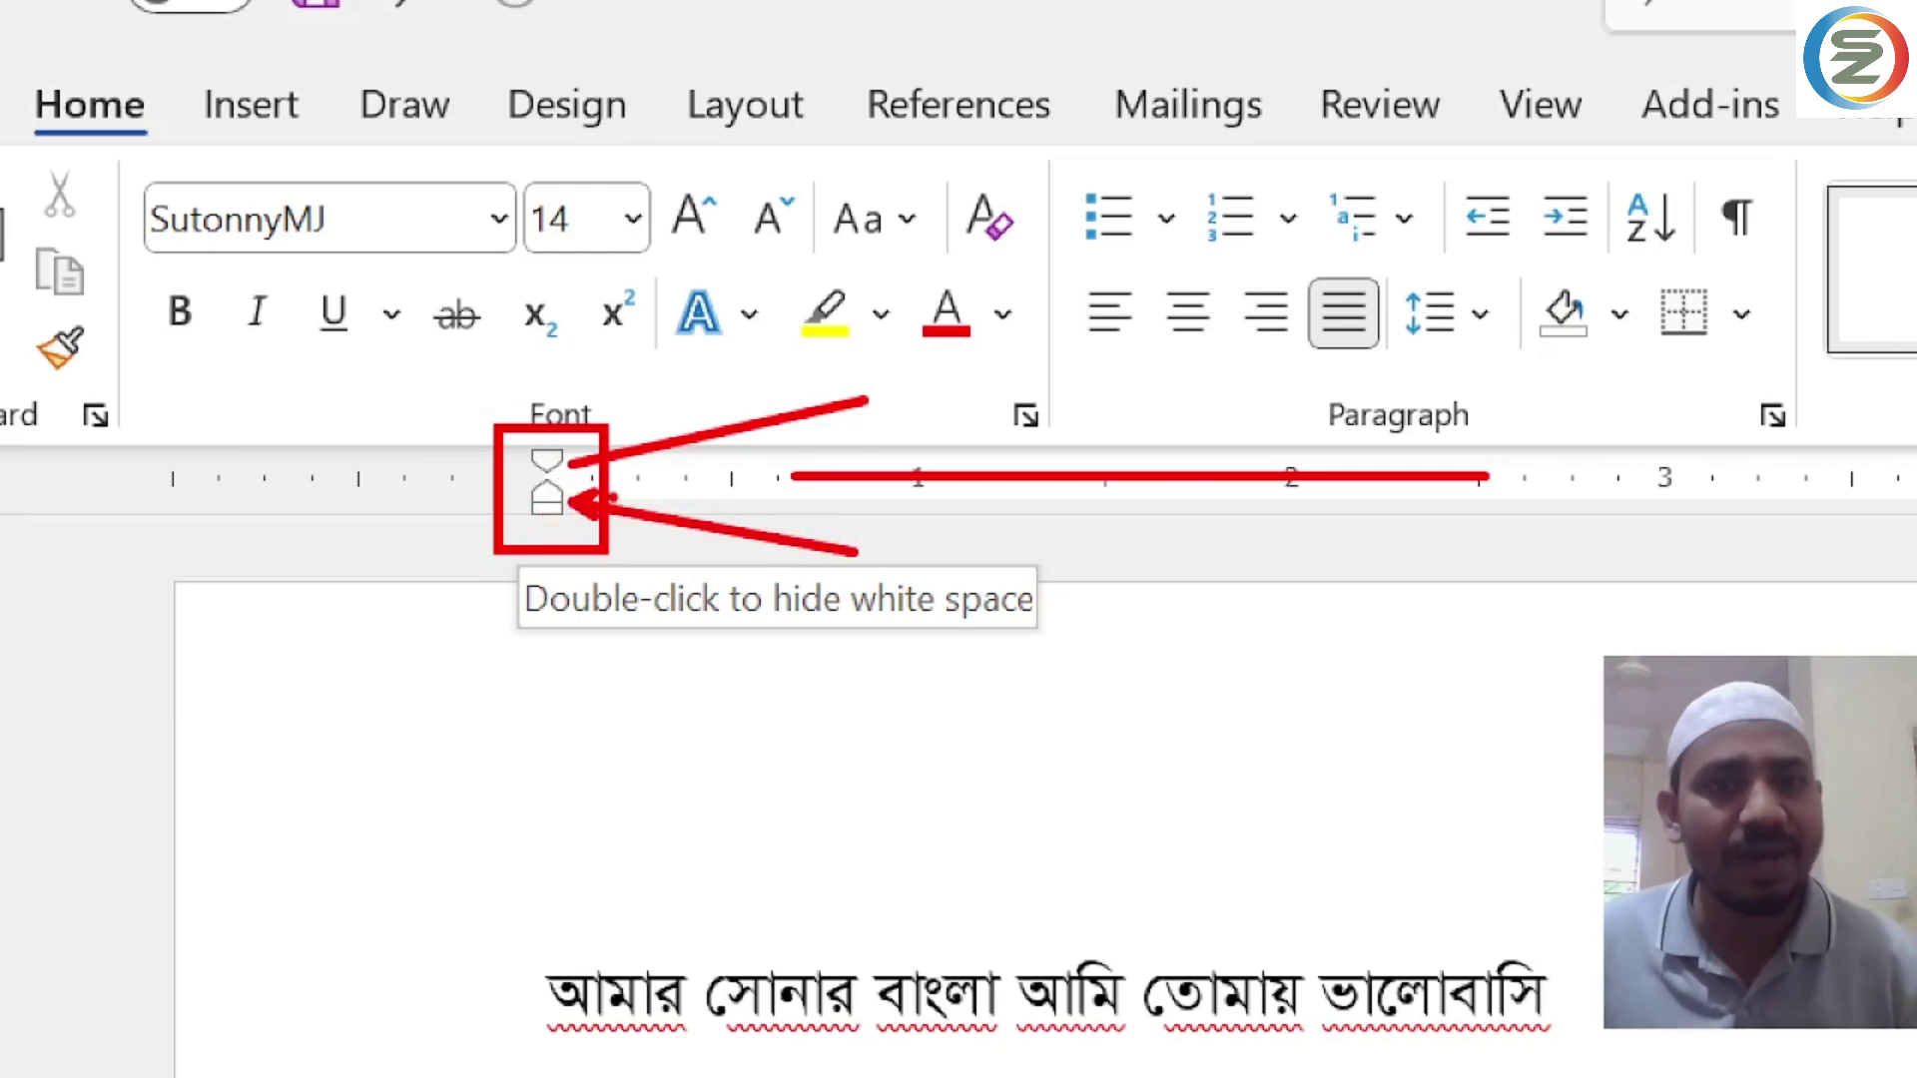
{"action": "key", "text": "Escape"}
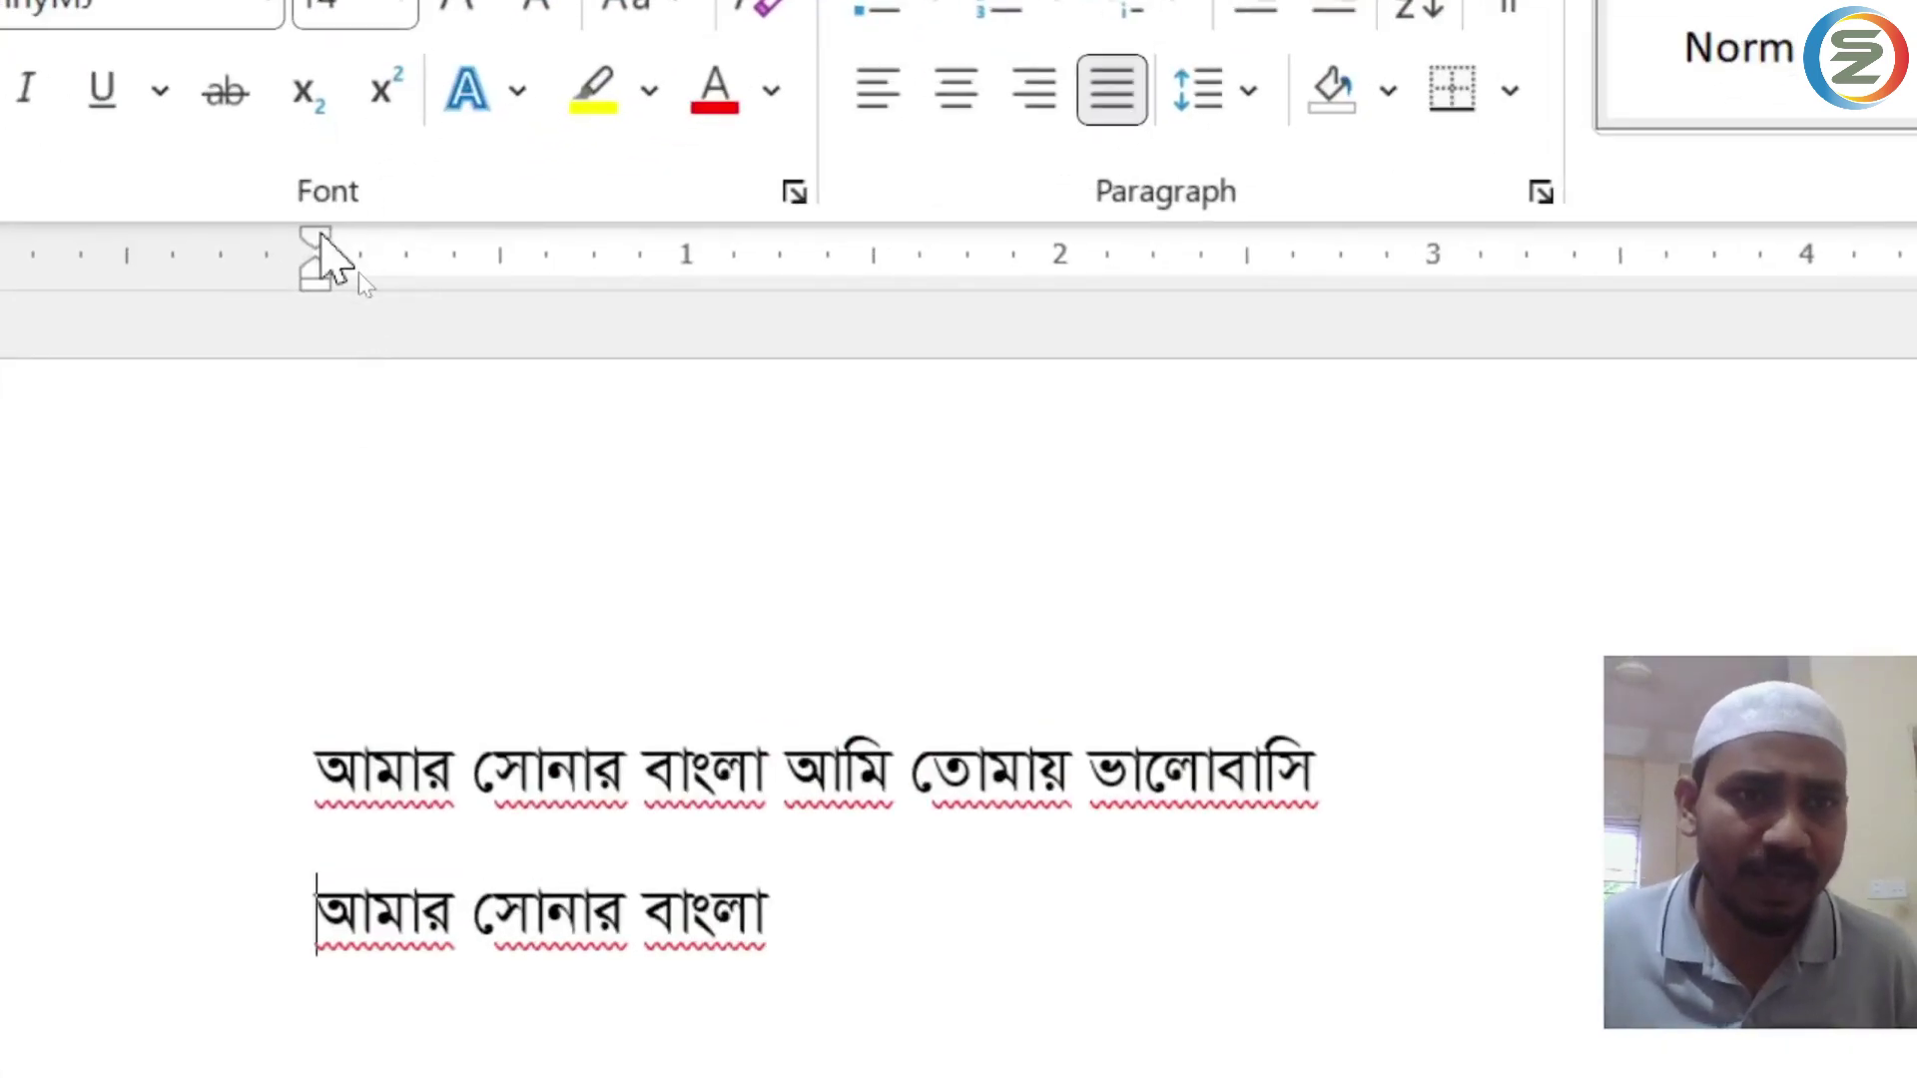
Try first-line indents of 2 inches, about 0.55 inches and 1.5 inches on the second paragraph.
{"action": "mouse_move", "coordinate": [322, 232]}
{"action": "left_mouse_down"}
{"action": "mouse_move", "coordinate": [502, 230]}
{"action": "mouse_move", "coordinate": [407, 266]}
{"action": "mouse_move", "coordinate": [483, 274]}
{"action": "mouse_move", "coordinate": [557, 261]}
{"action": "mouse_move", "coordinate": [502, 255]}
{"action": "mouse_move", "coordinate": [525, 250]}
{"action": "mouse_move", "coordinate": [1061, 255]}
{"action": "left_mouse_up"}
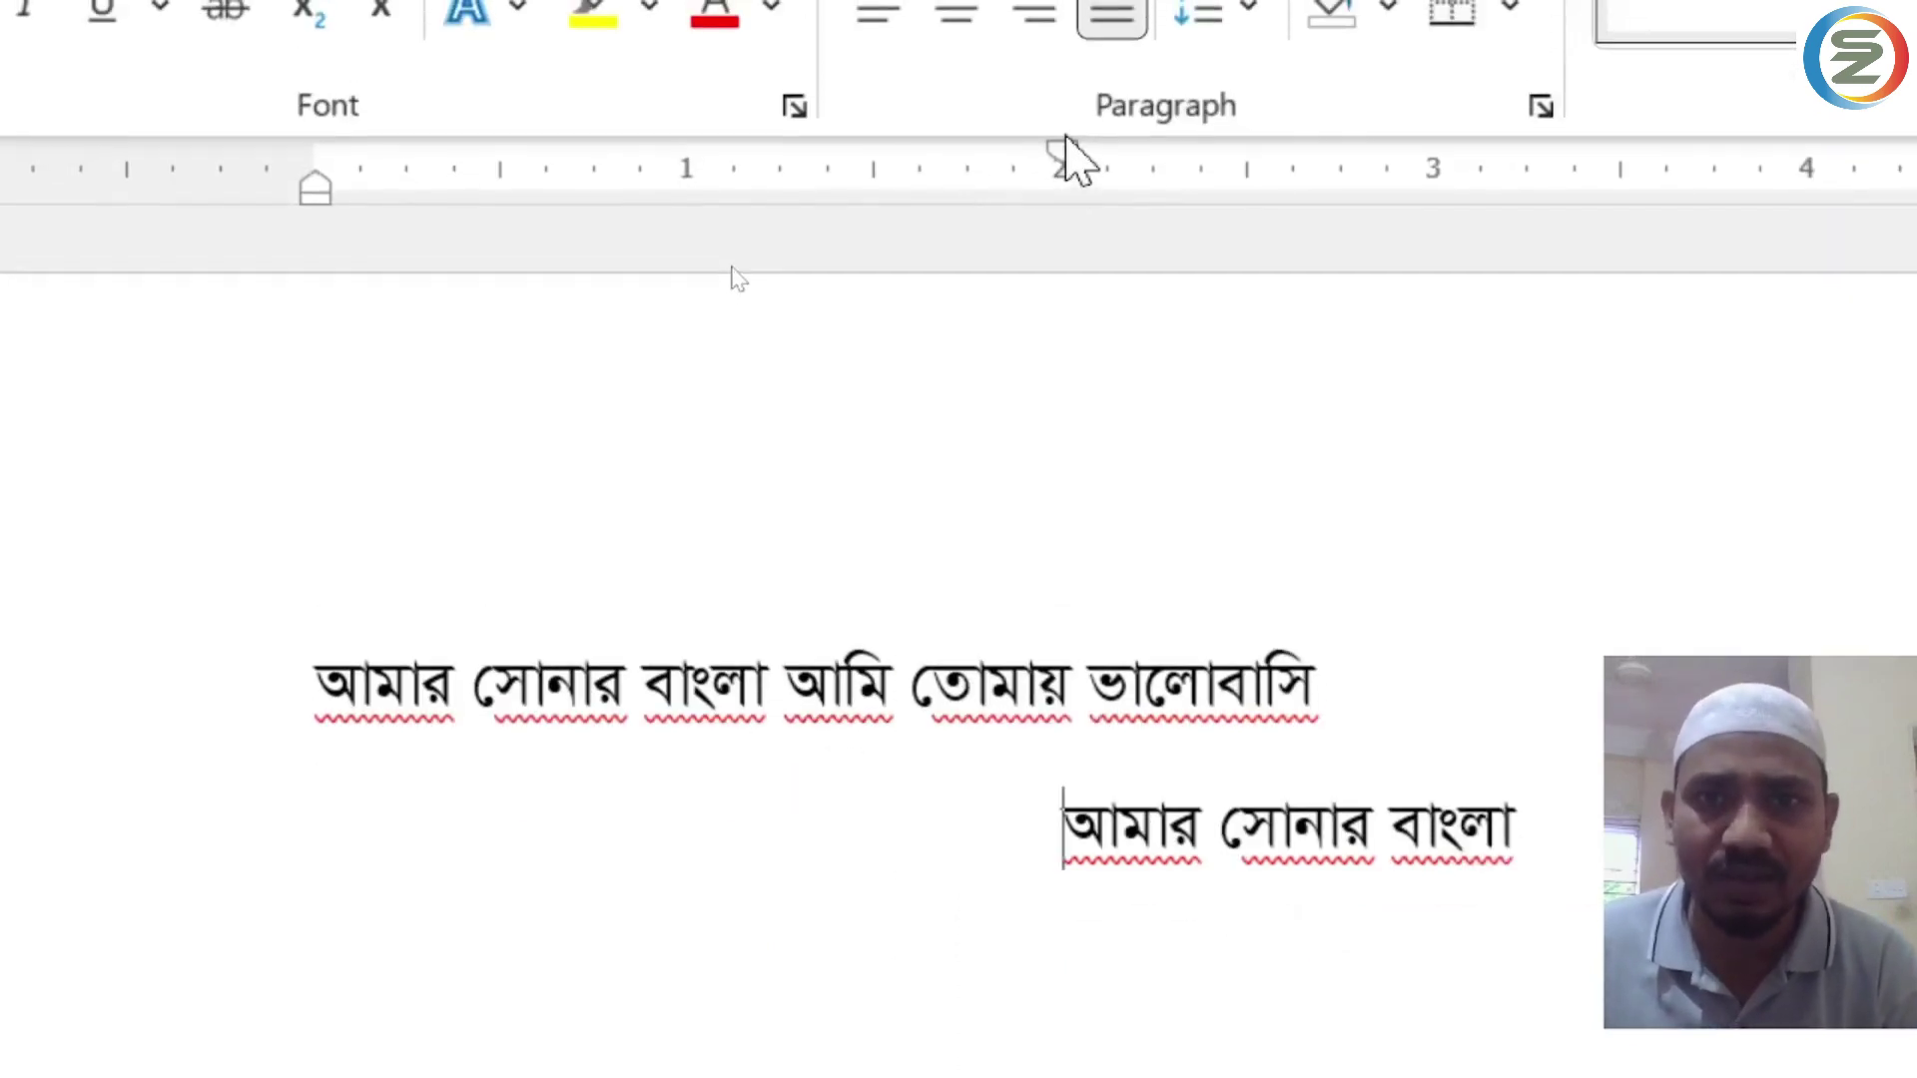
{"action": "mouse_move", "coordinate": [1060, 145]}
{"action": "left_mouse_down"}
{"action": "mouse_move", "coordinate": [365, 176]}
{"action": "mouse_move", "coordinate": [524, 159]}
{"action": "left_mouse_up"}
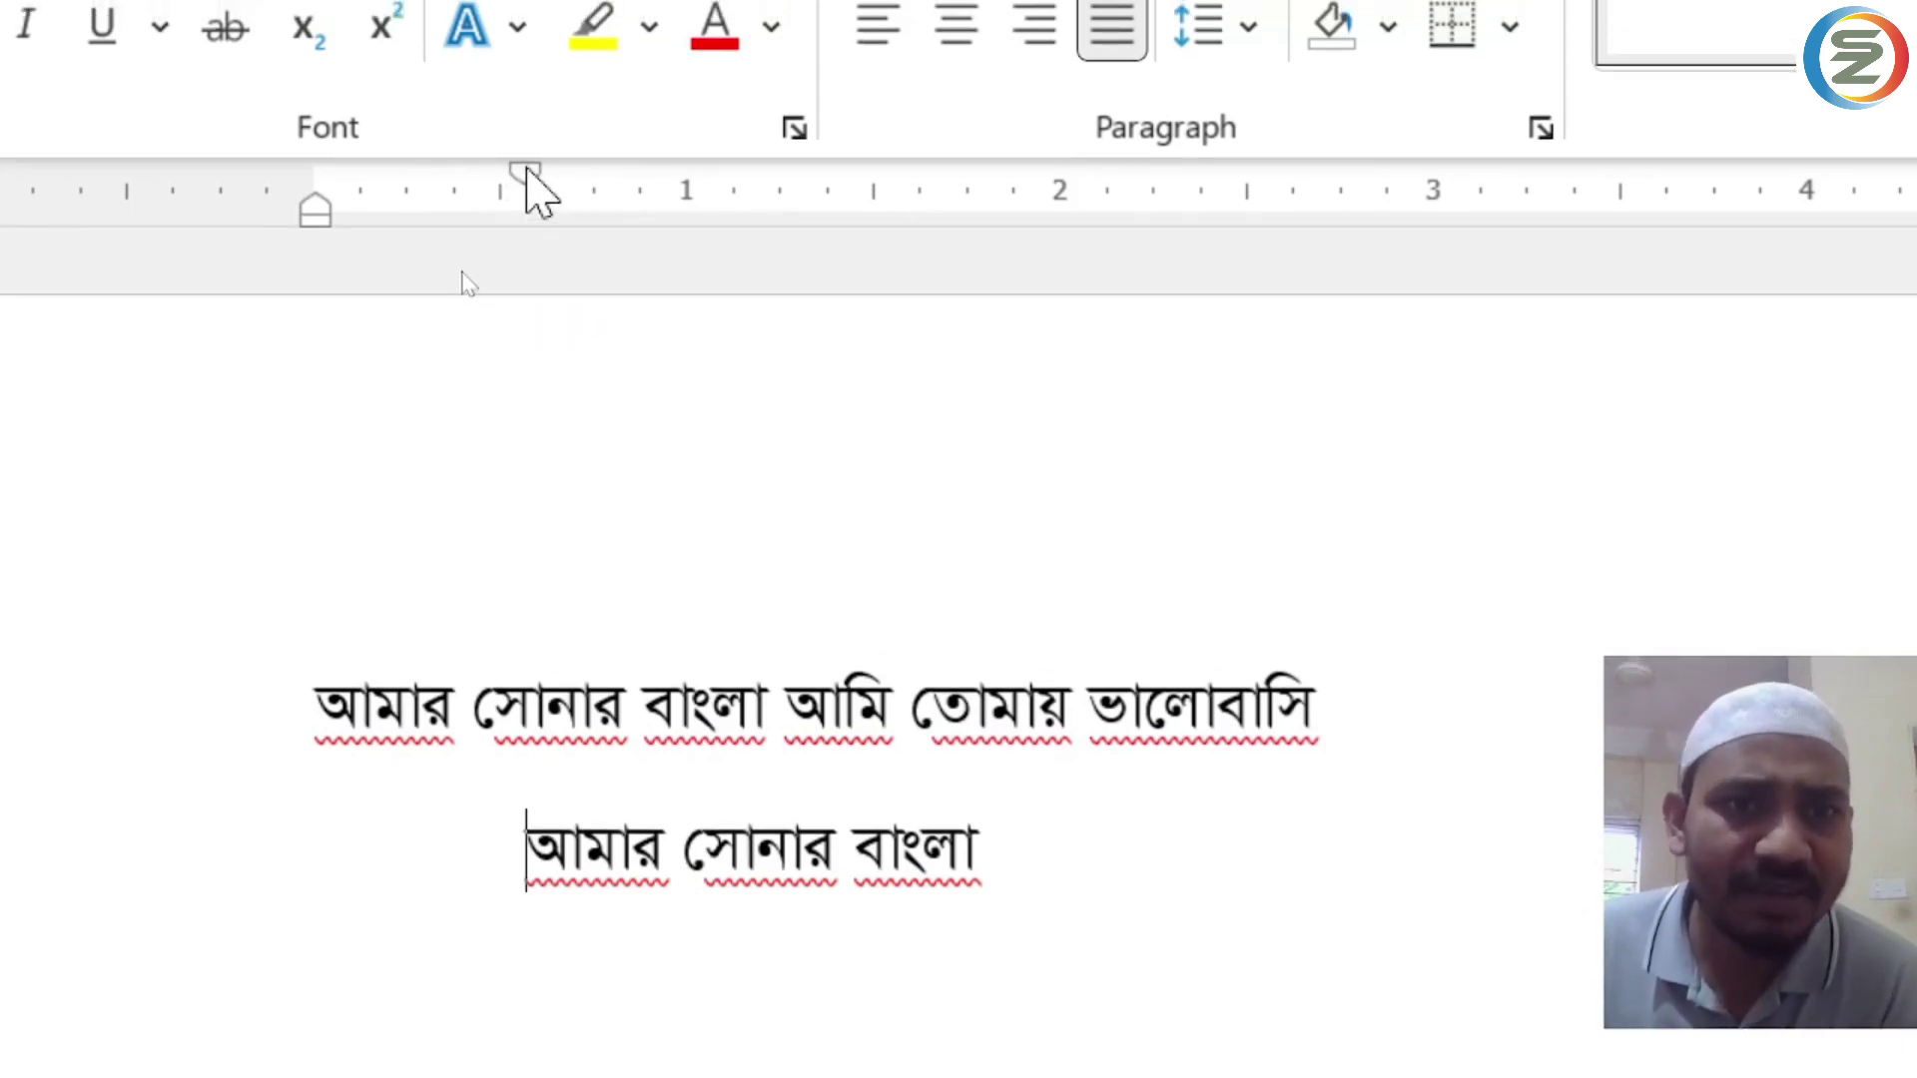
{"action": "mouse_move", "coordinate": [527, 172]}
{"action": "left_mouse_down"}
{"action": "mouse_move", "coordinate": [503, 172]}
{"action": "mouse_move", "coordinate": [526, 180]}
{"action": "left_mouse_up"}
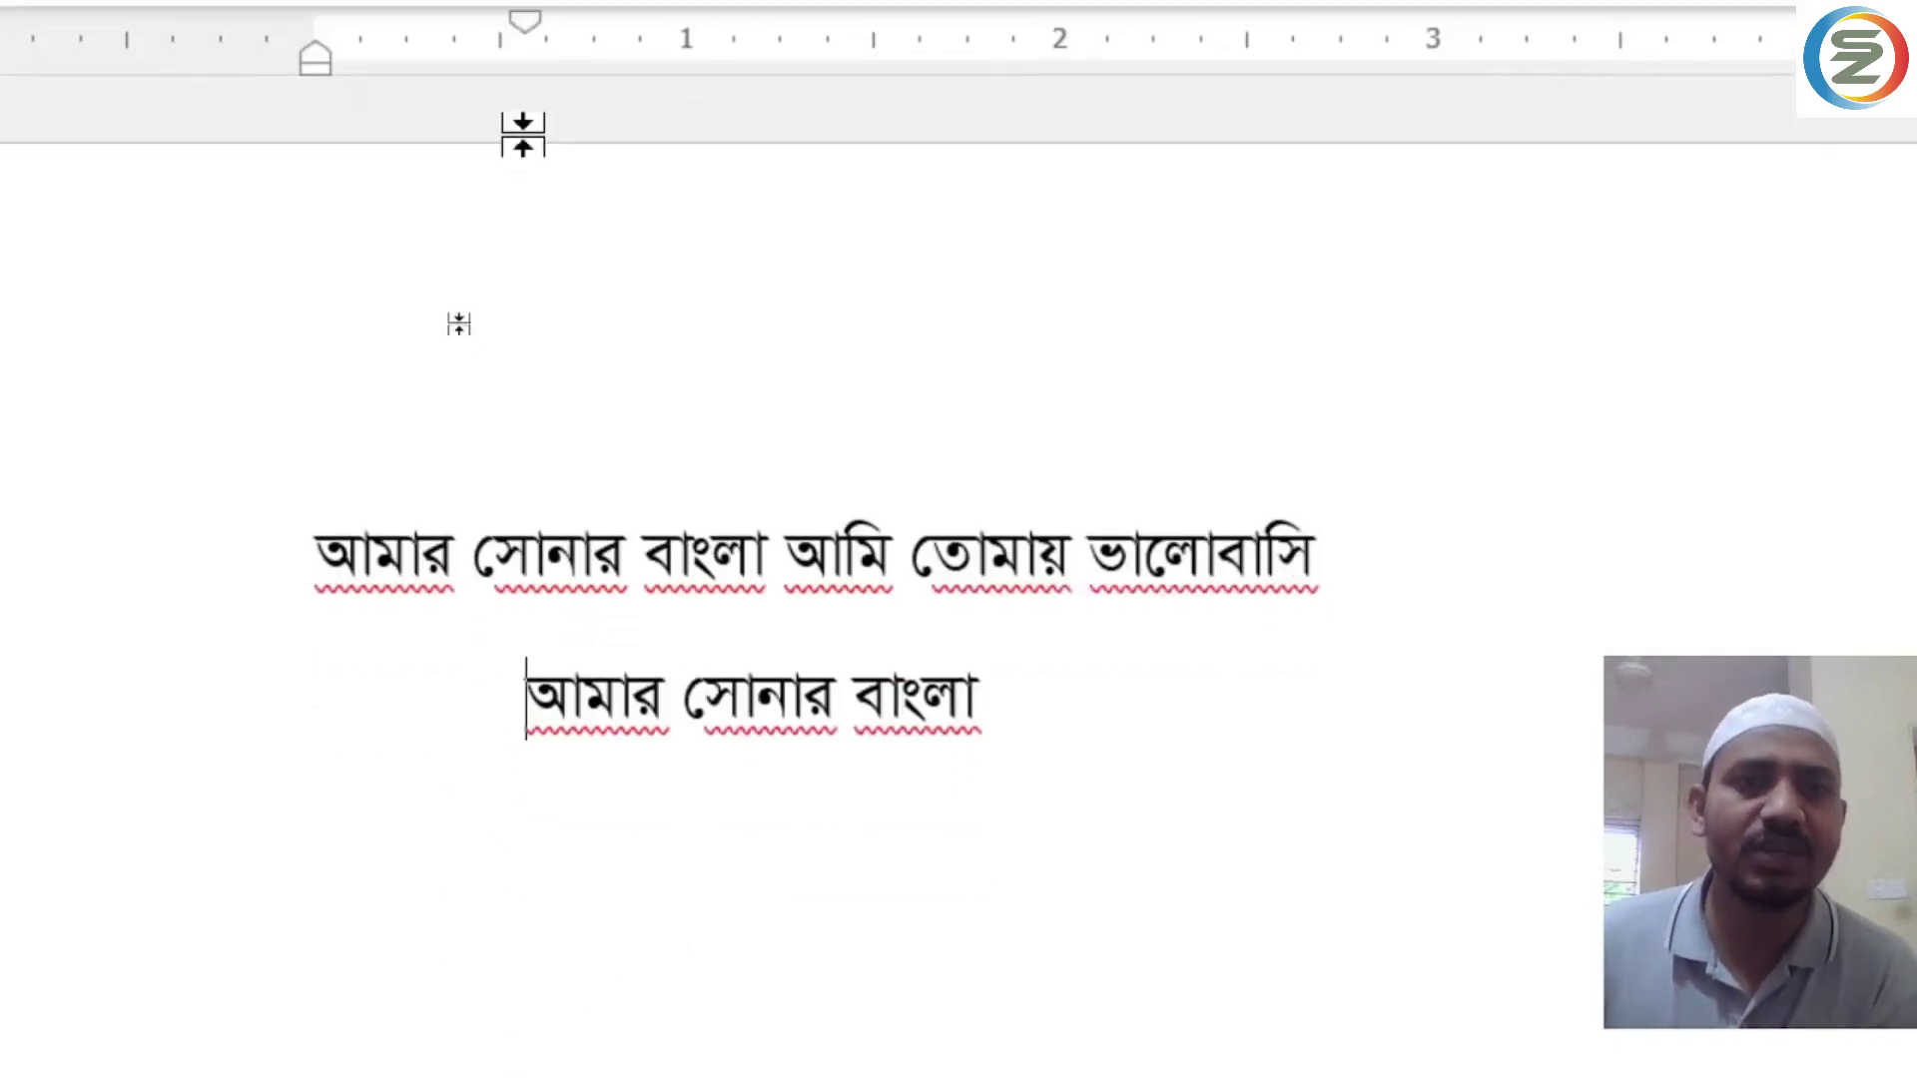
{"action": "left_click_drag", "start_coordinate": [524, 17], "coordinate": [866, 30]}
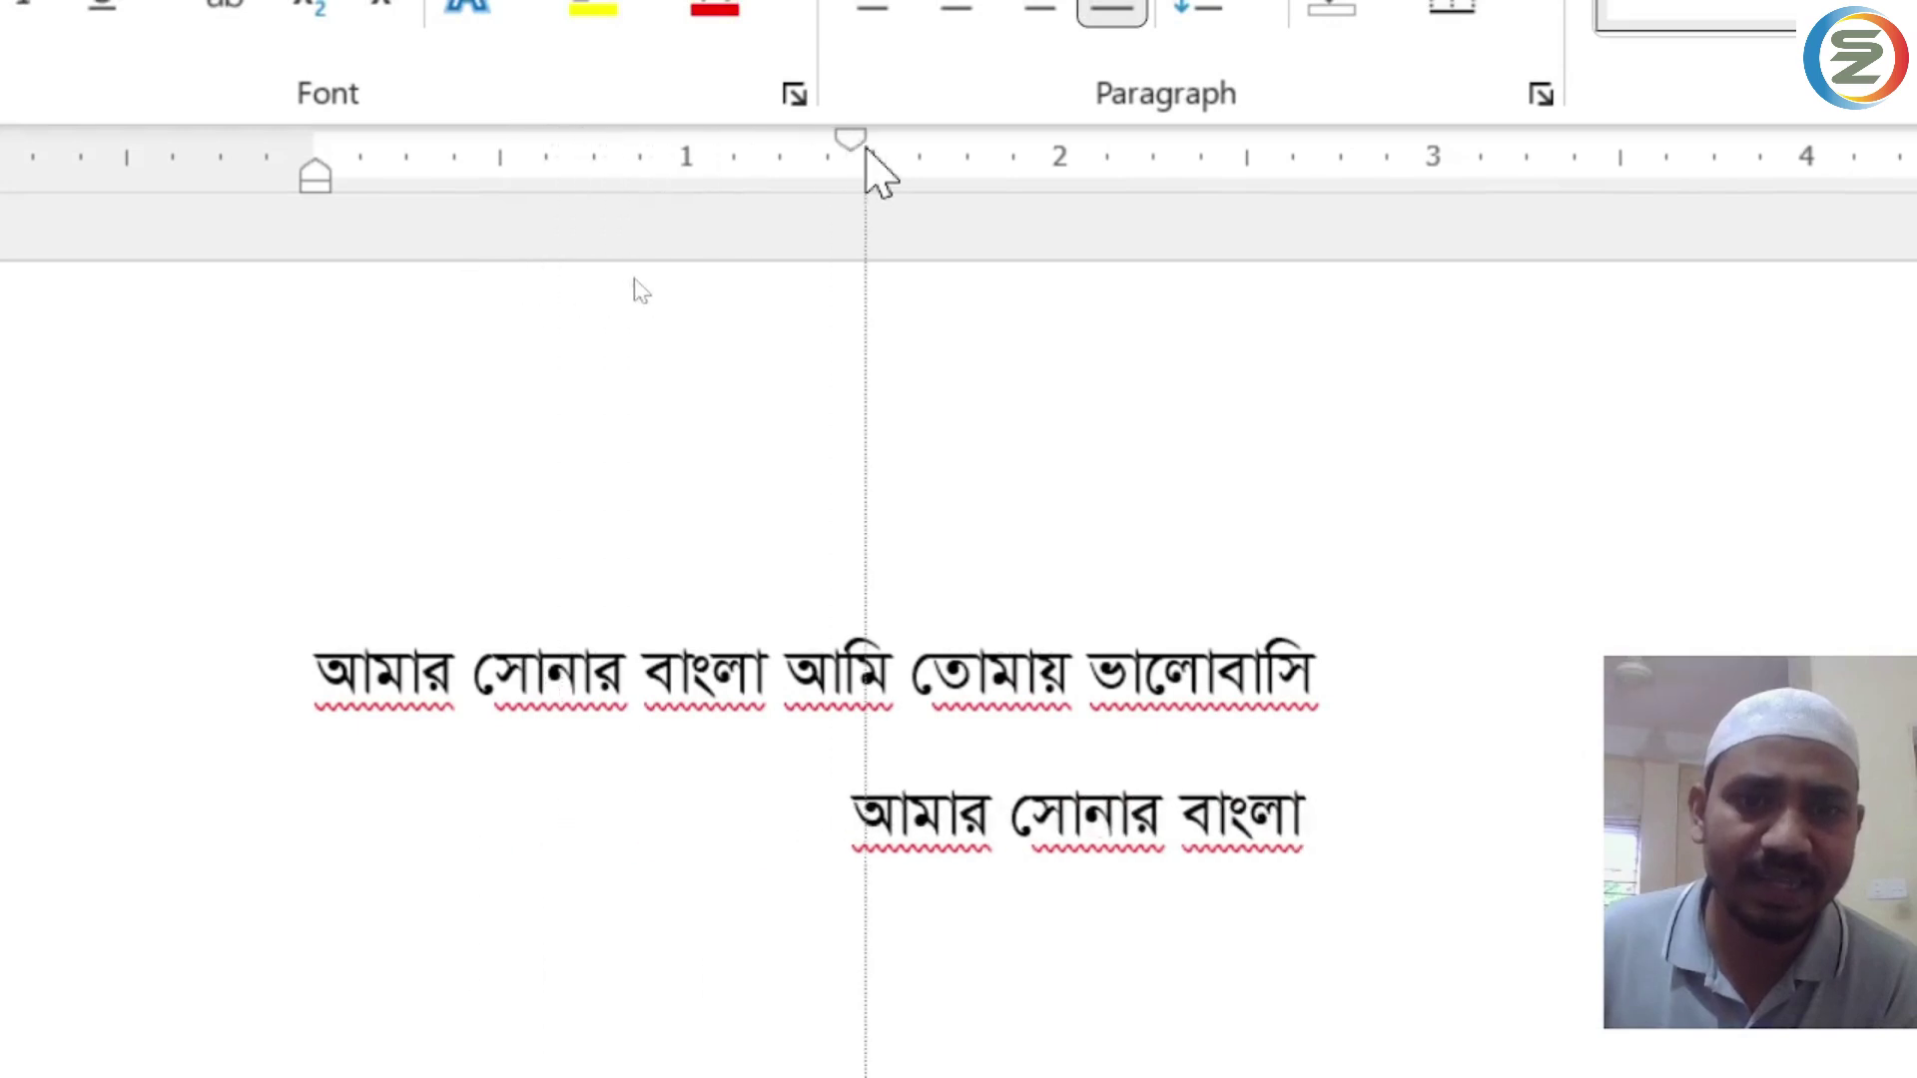
{"action": "left_click_drag", "start_coordinate": [866, 150], "coordinate": [888, 162]}
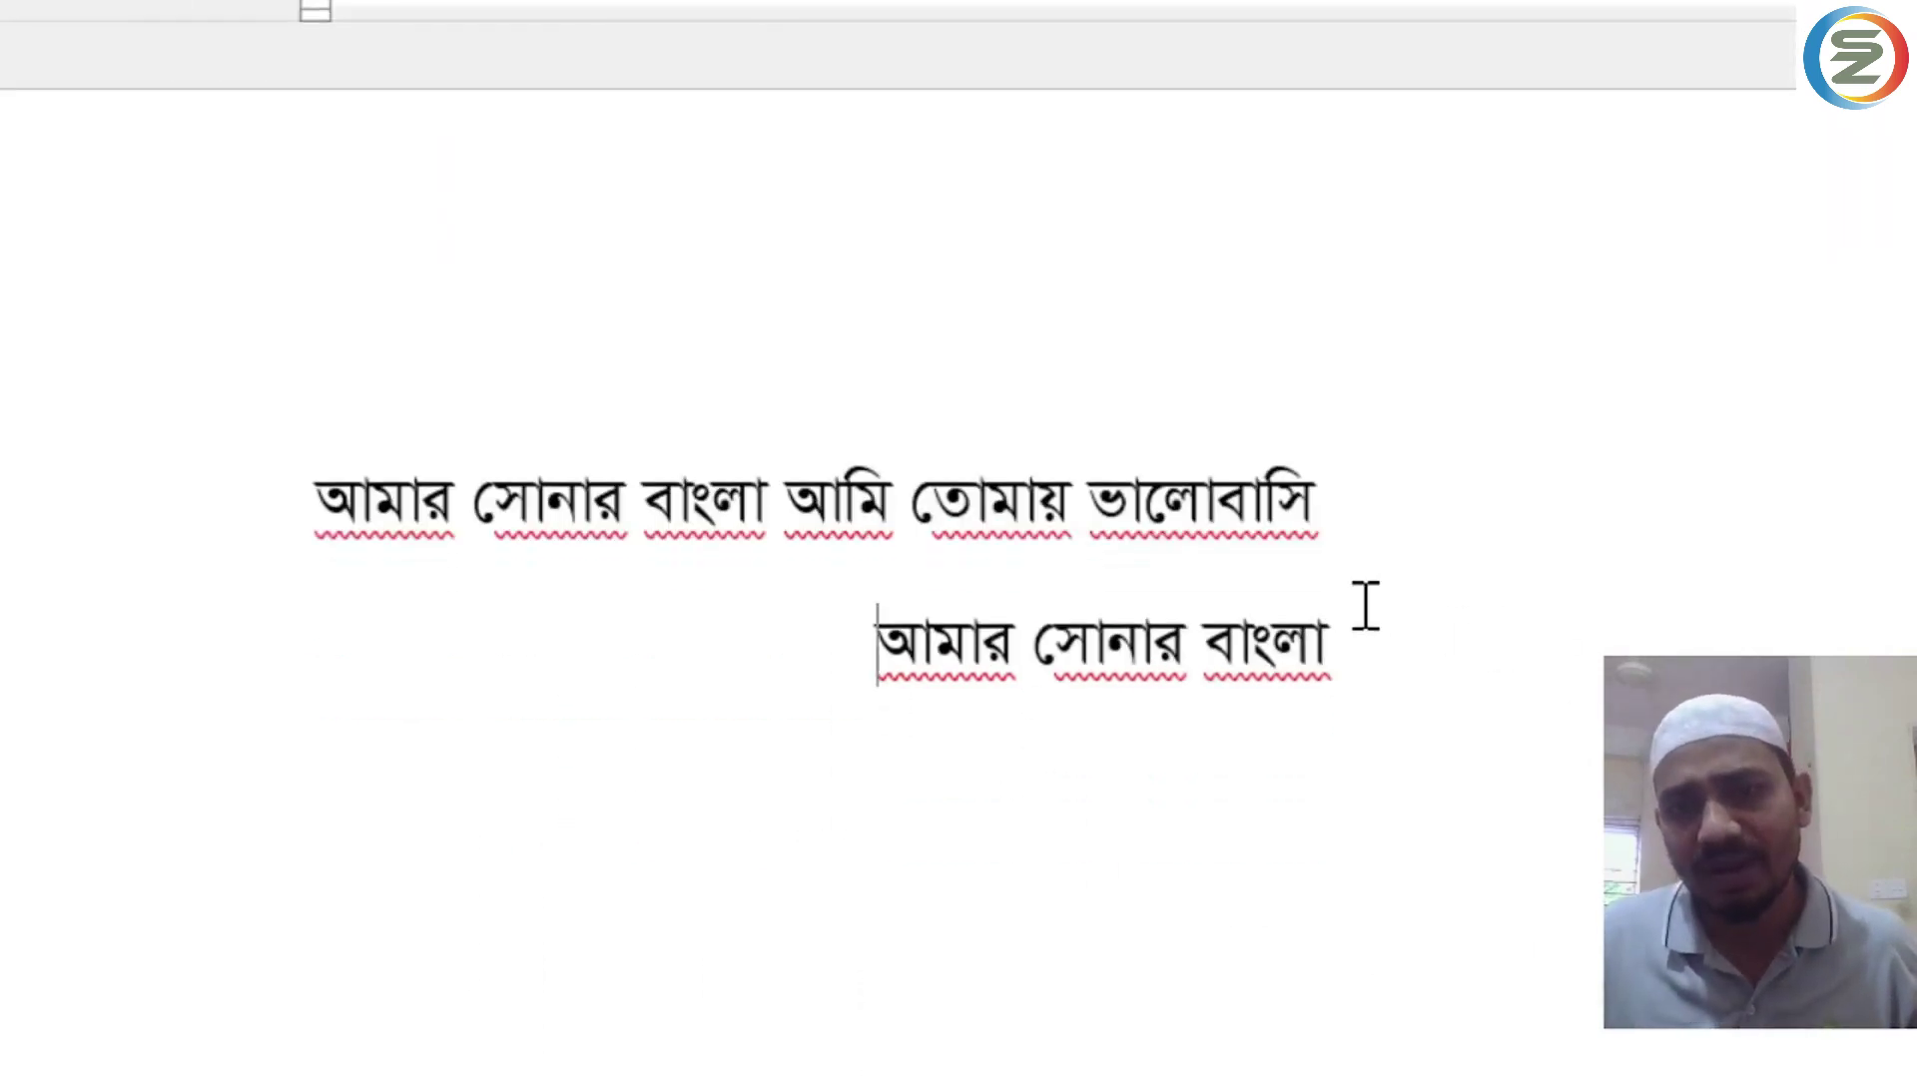
Paste the copied sentence repeatedly at the end of the second paragraph until it fills several lines.
{"action": "left_click", "coordinate": [1369, 634]}
{"action": "key", "text": "ctrl+v"}
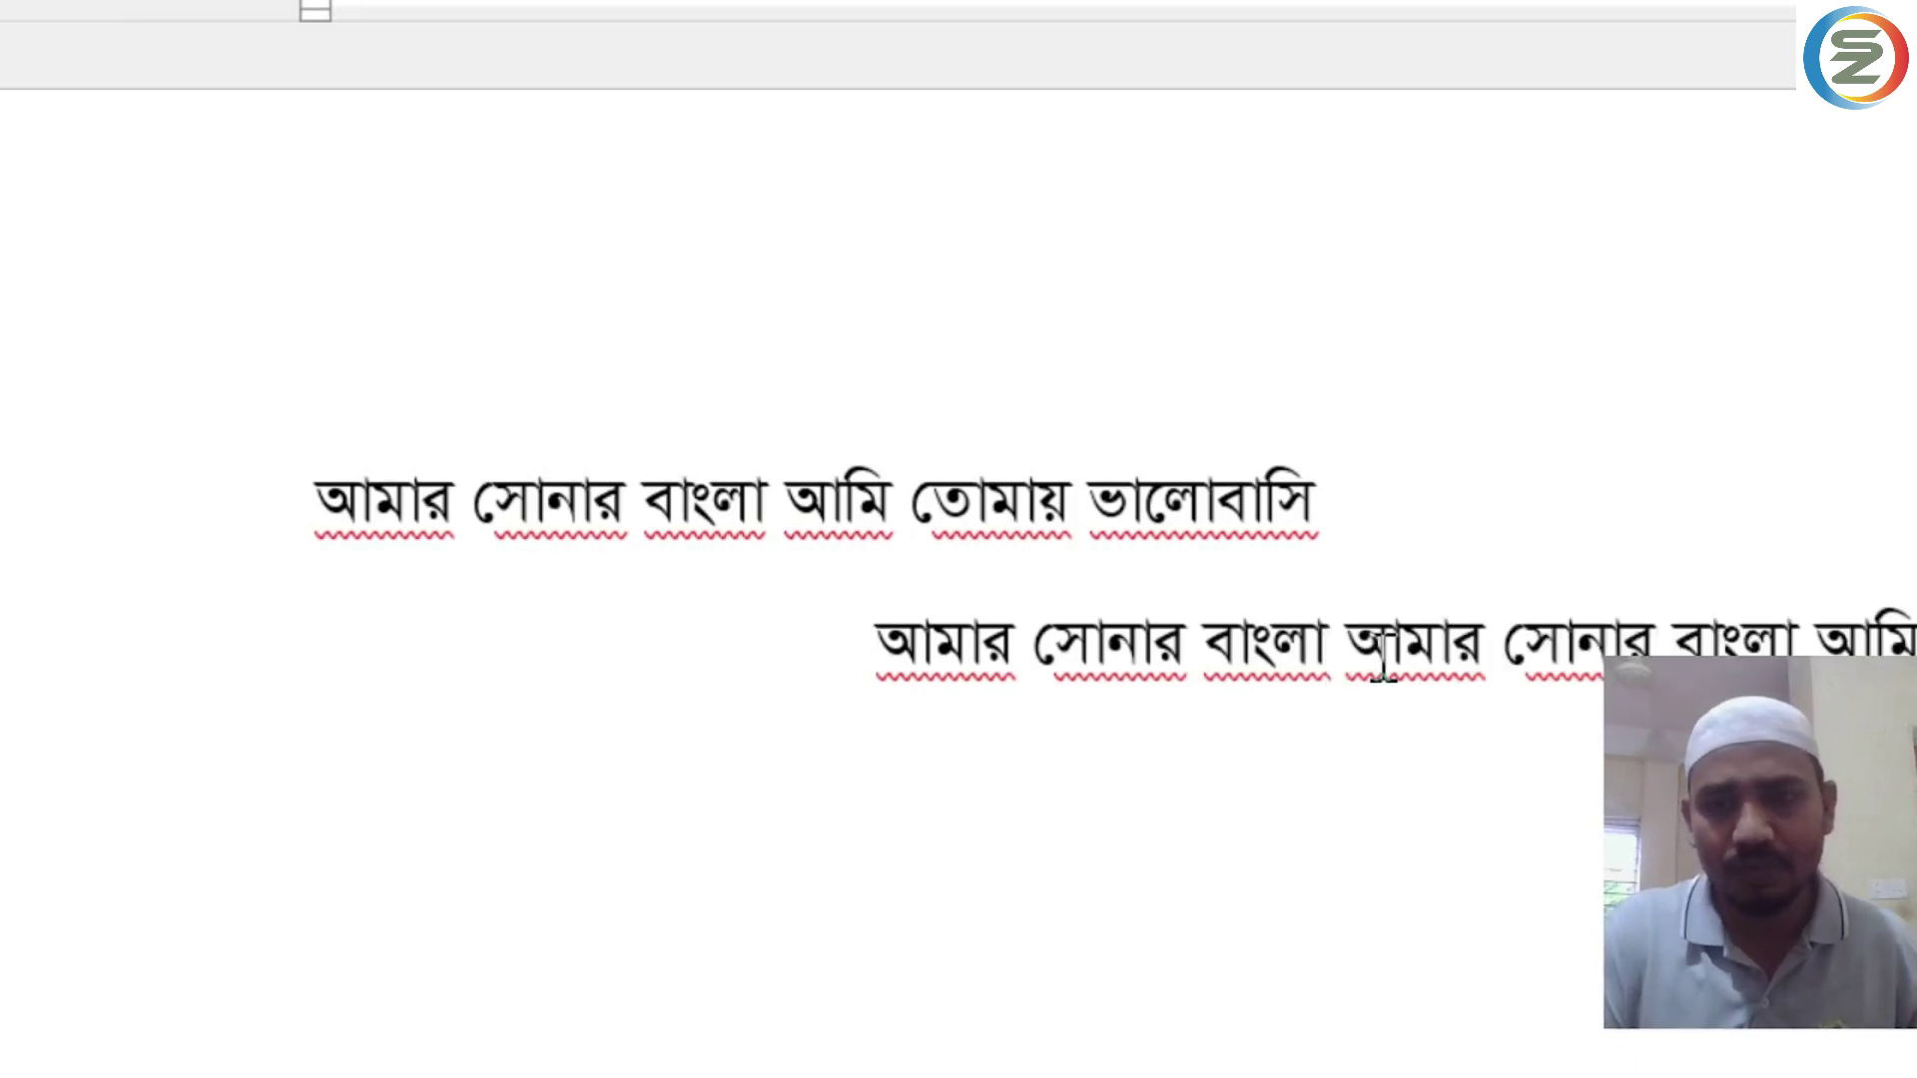
{"action": "key", "text": "ctrl+v"}
{"action": "key", "text": "ctrl+v"}
{"action": "key", "text": "ctrl+v"}
{"action": "key", "text": "ctrl+v"}
{"action": "key", "text": "ctrl+v"}
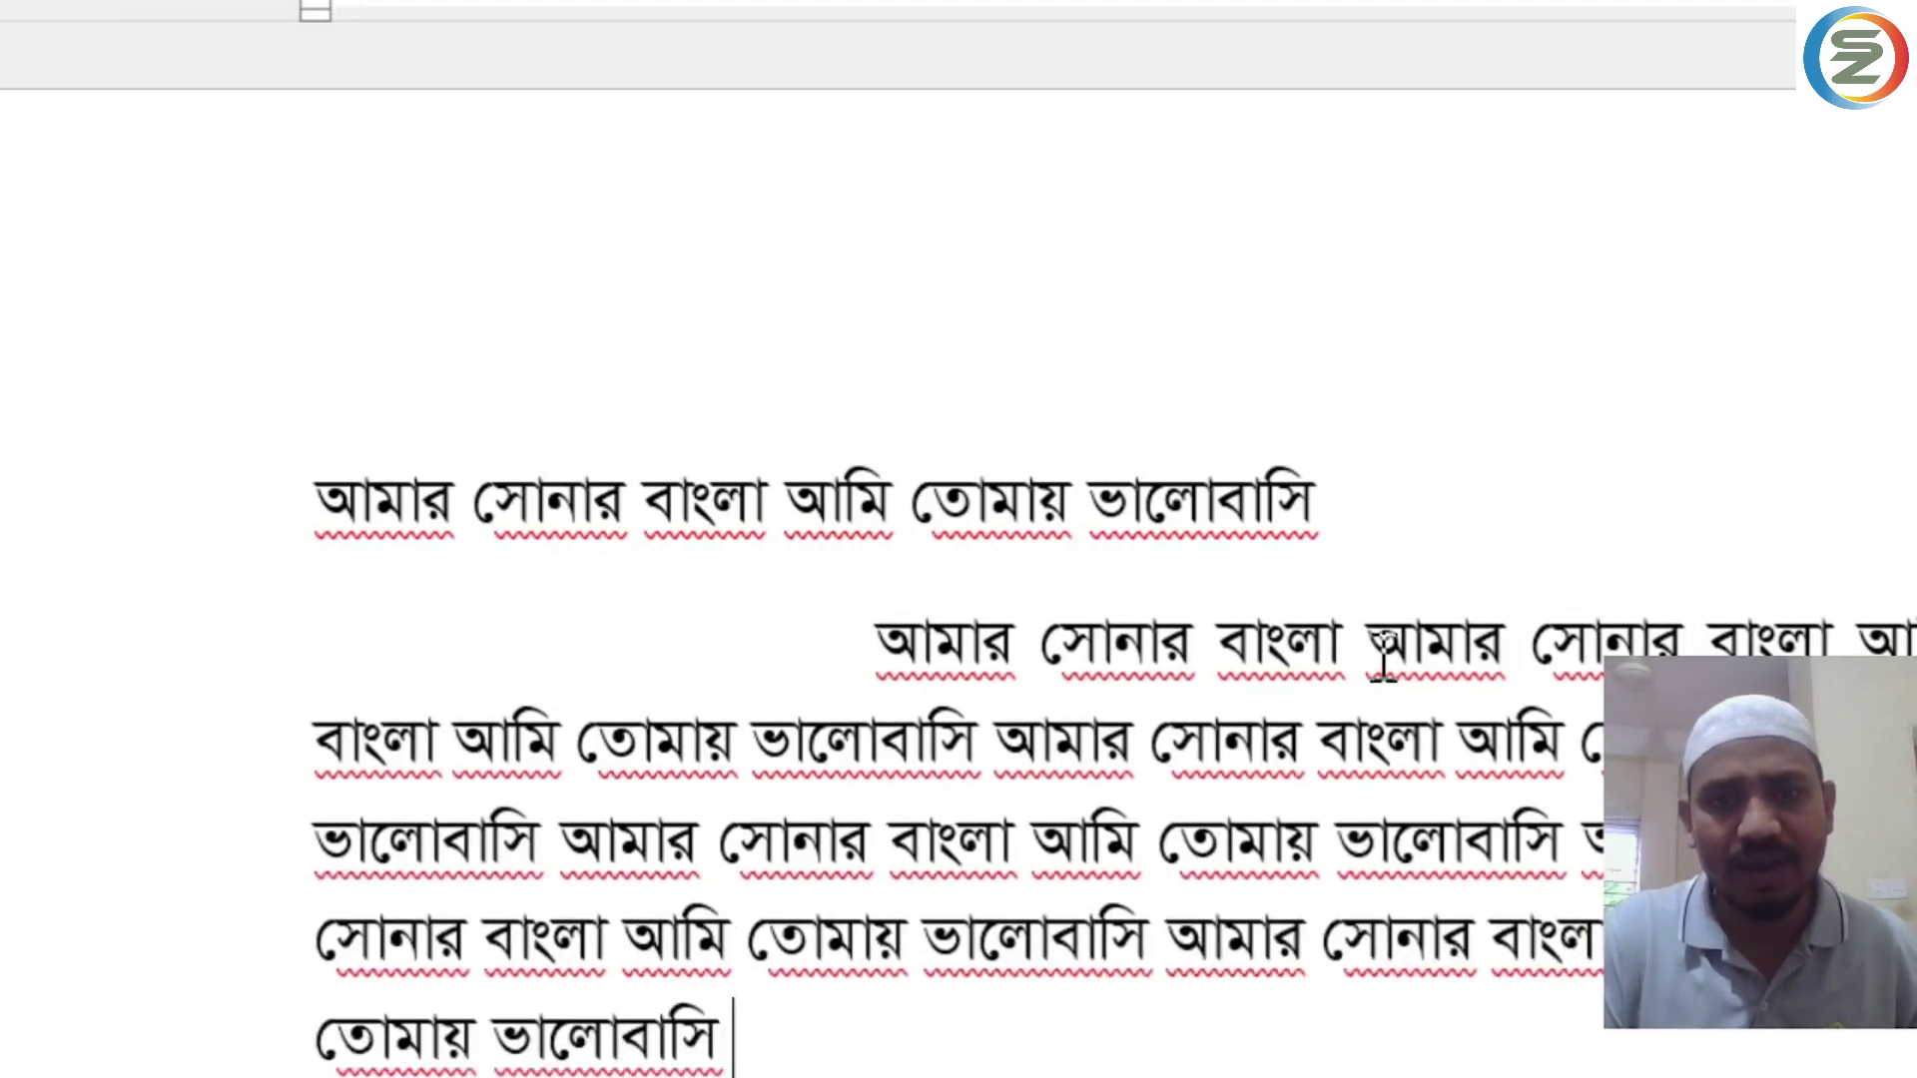
{"action": "key", "text": "ctrl+v"}
{"action": "key", "text": "ctrl+v"}
{"action": "key", "text": "ctrl+v"}
Set the second paragraph's first-line indent to 2 inches, then try its hanging indent at 5 inches and set it to 0.5 inches.
{"action": "scroll", "coordinate": [1028, 547], "scroll_direction": "down", "scroll_amount": 1}
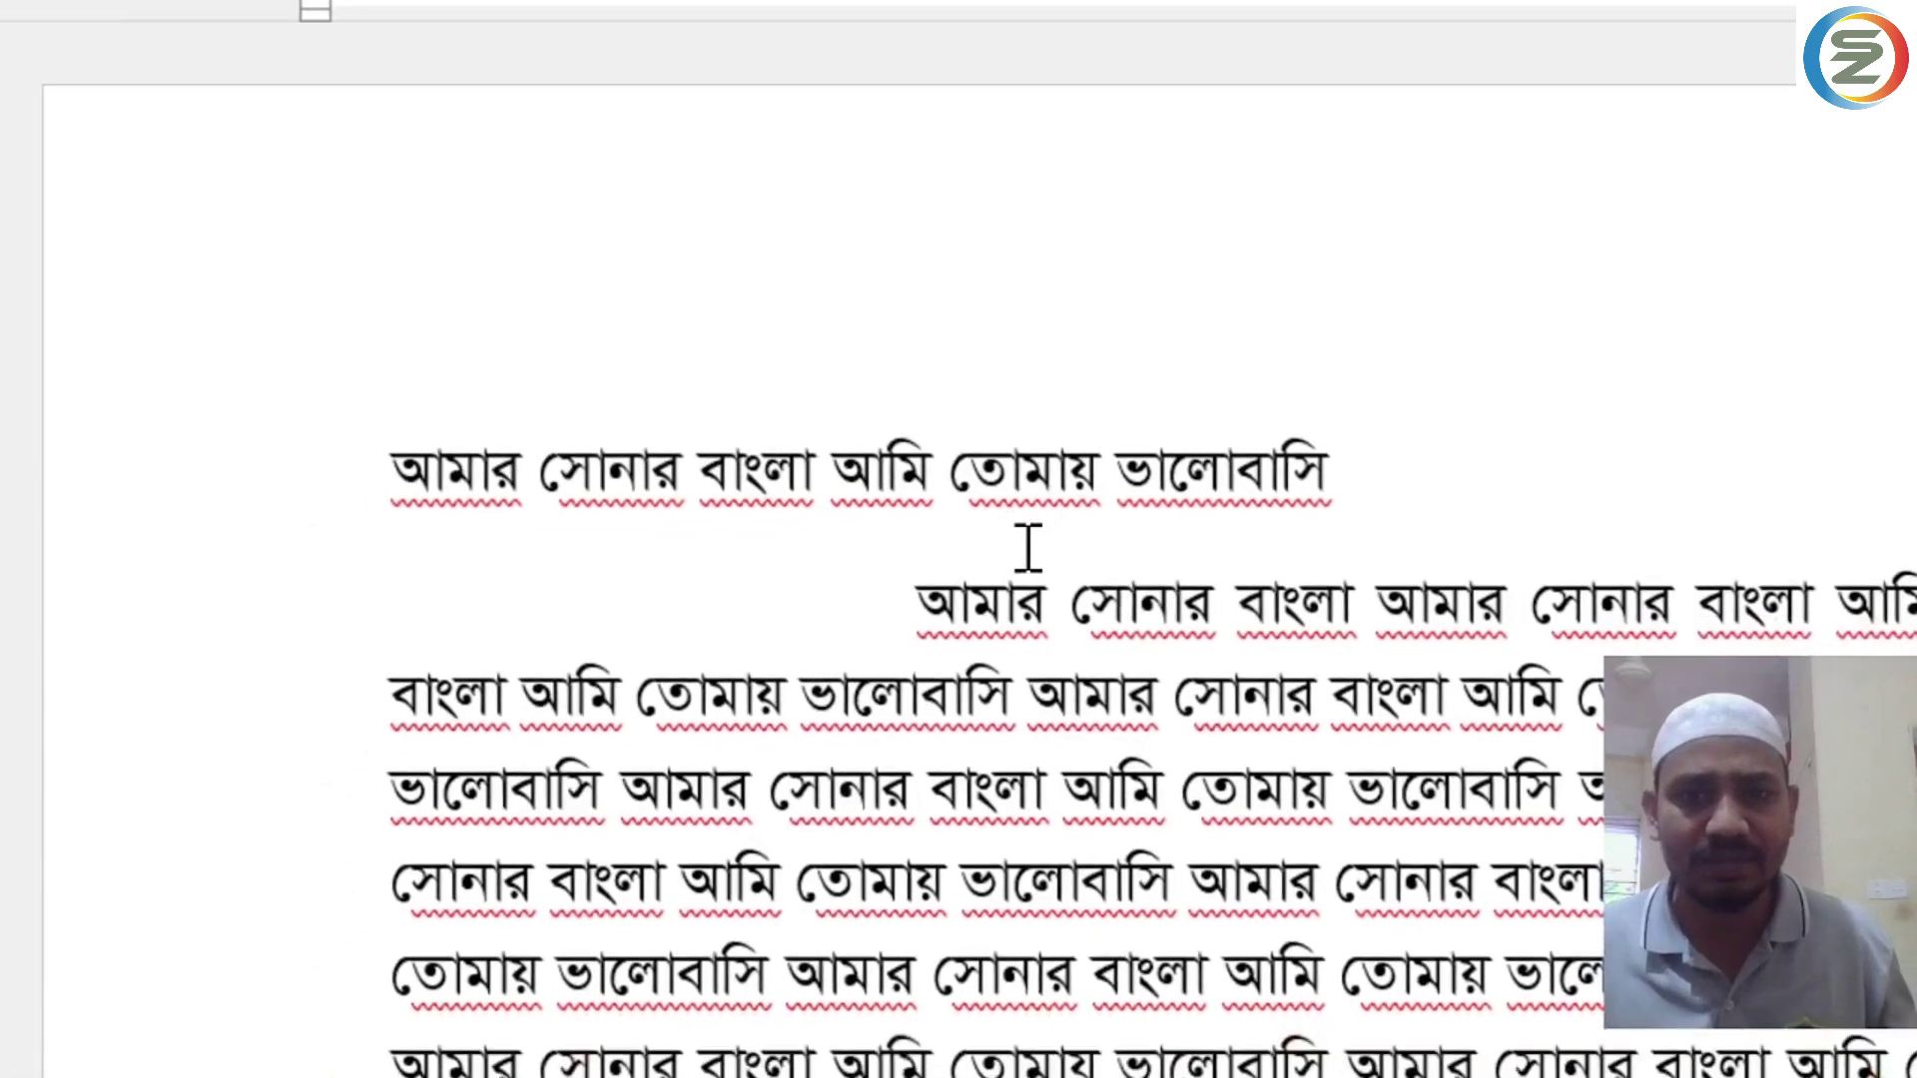
{"action": "scroll", "coordinate": [1028, 547], "scroll_direction": "down", "scroll_amount": 2}
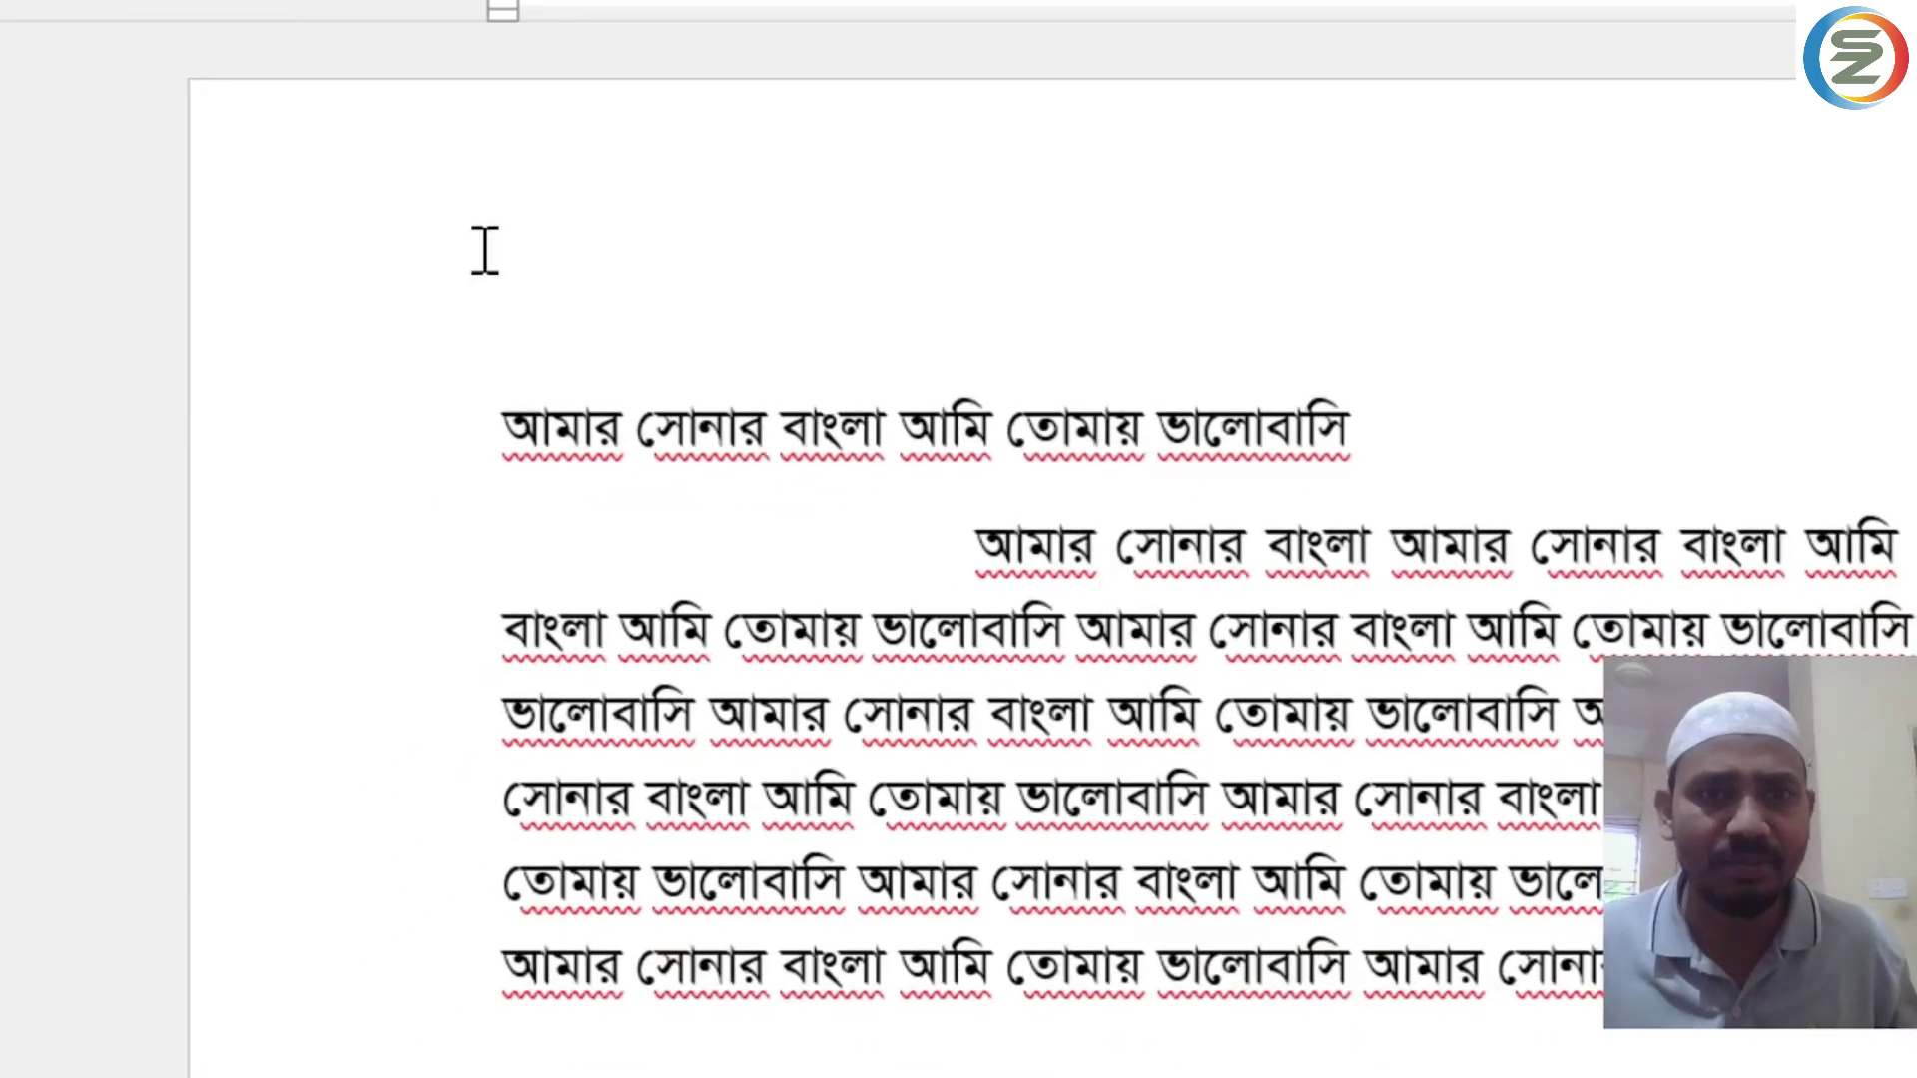
{"action": "scroll", "coordinate": [799, 535], "scroll_direction": "down", "scroll_amount": 2}
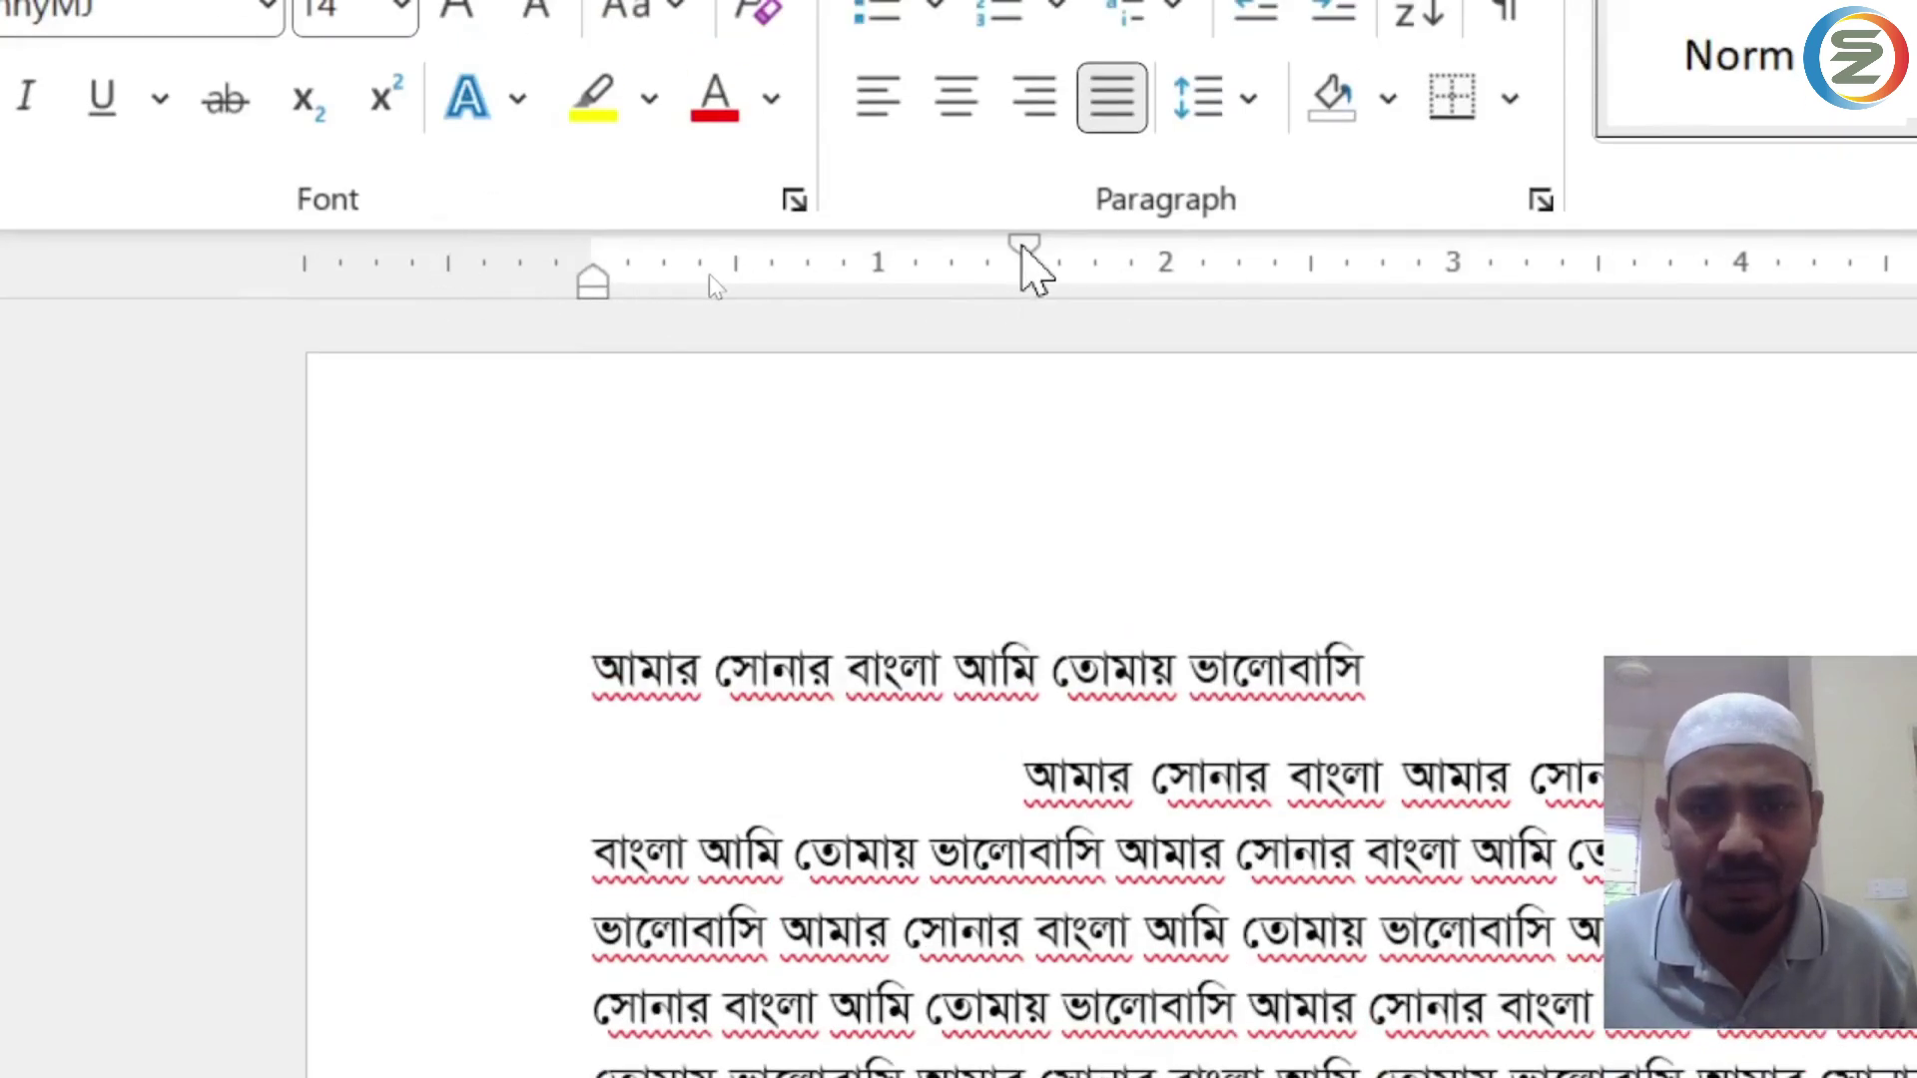
{"action": "mouse_move", "coordinate": [1025, 252]}
{"action": "left_mouse_down"}
{"action": "mouse_move", "coordinate": [709, 258]}
{"action": "mouse_move", "coordinate": [866, 263]}
{"action": "mouse_move", "coordinate": [974, 241]}
{"action": "mouse_move", "coordinate": [1168, 262]}
{"action": "left_mouse_up"}
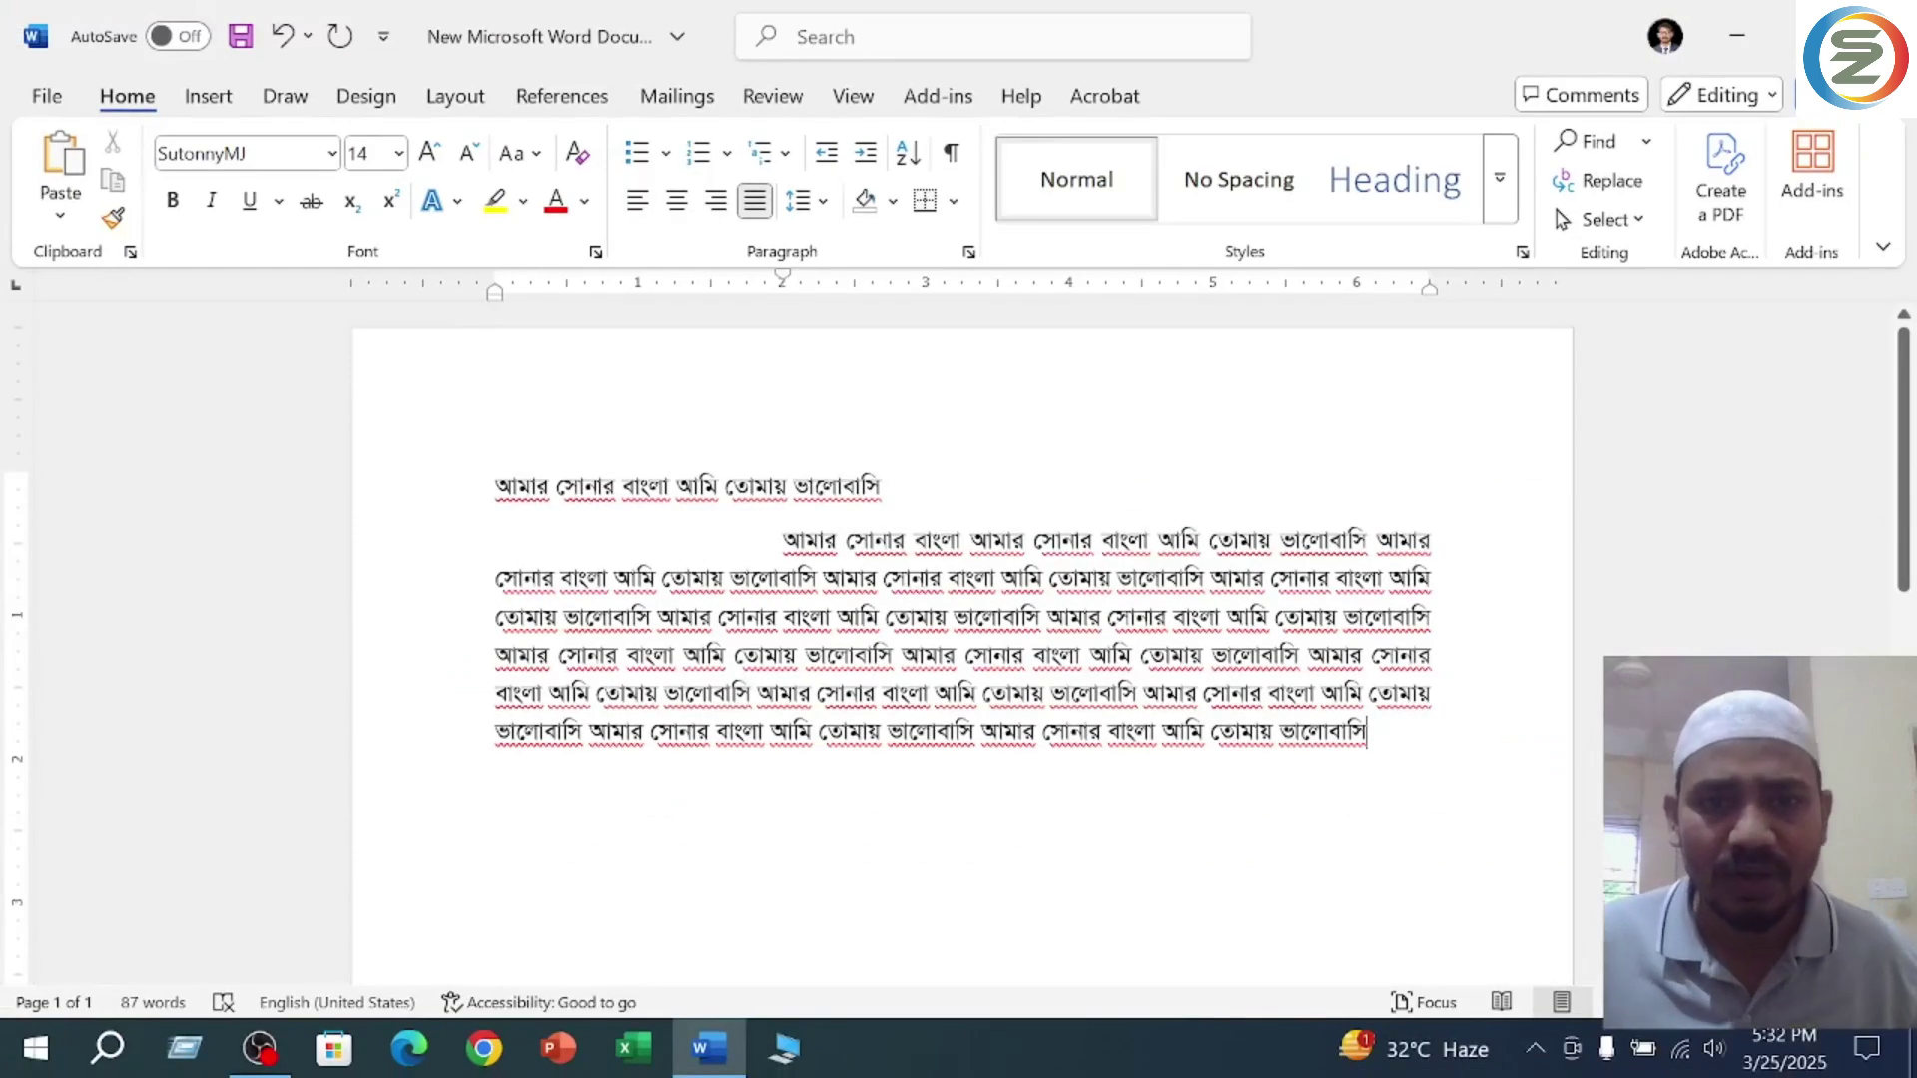
{"action": "mouse_move", "coordinate": [784, 277]}
{"action": "left_mouse_down"}
{"action": "mouse_move", "coordinate": [1094, 267]}
{"action": "mouse_move", "coordinate": [1238, 287]}
{"action": "mouse_move", "coordinate": [1029, 286]}
{"action": "mouse_move", "coordinate": [783, 321]}
{"action": "left_mouse_up"}
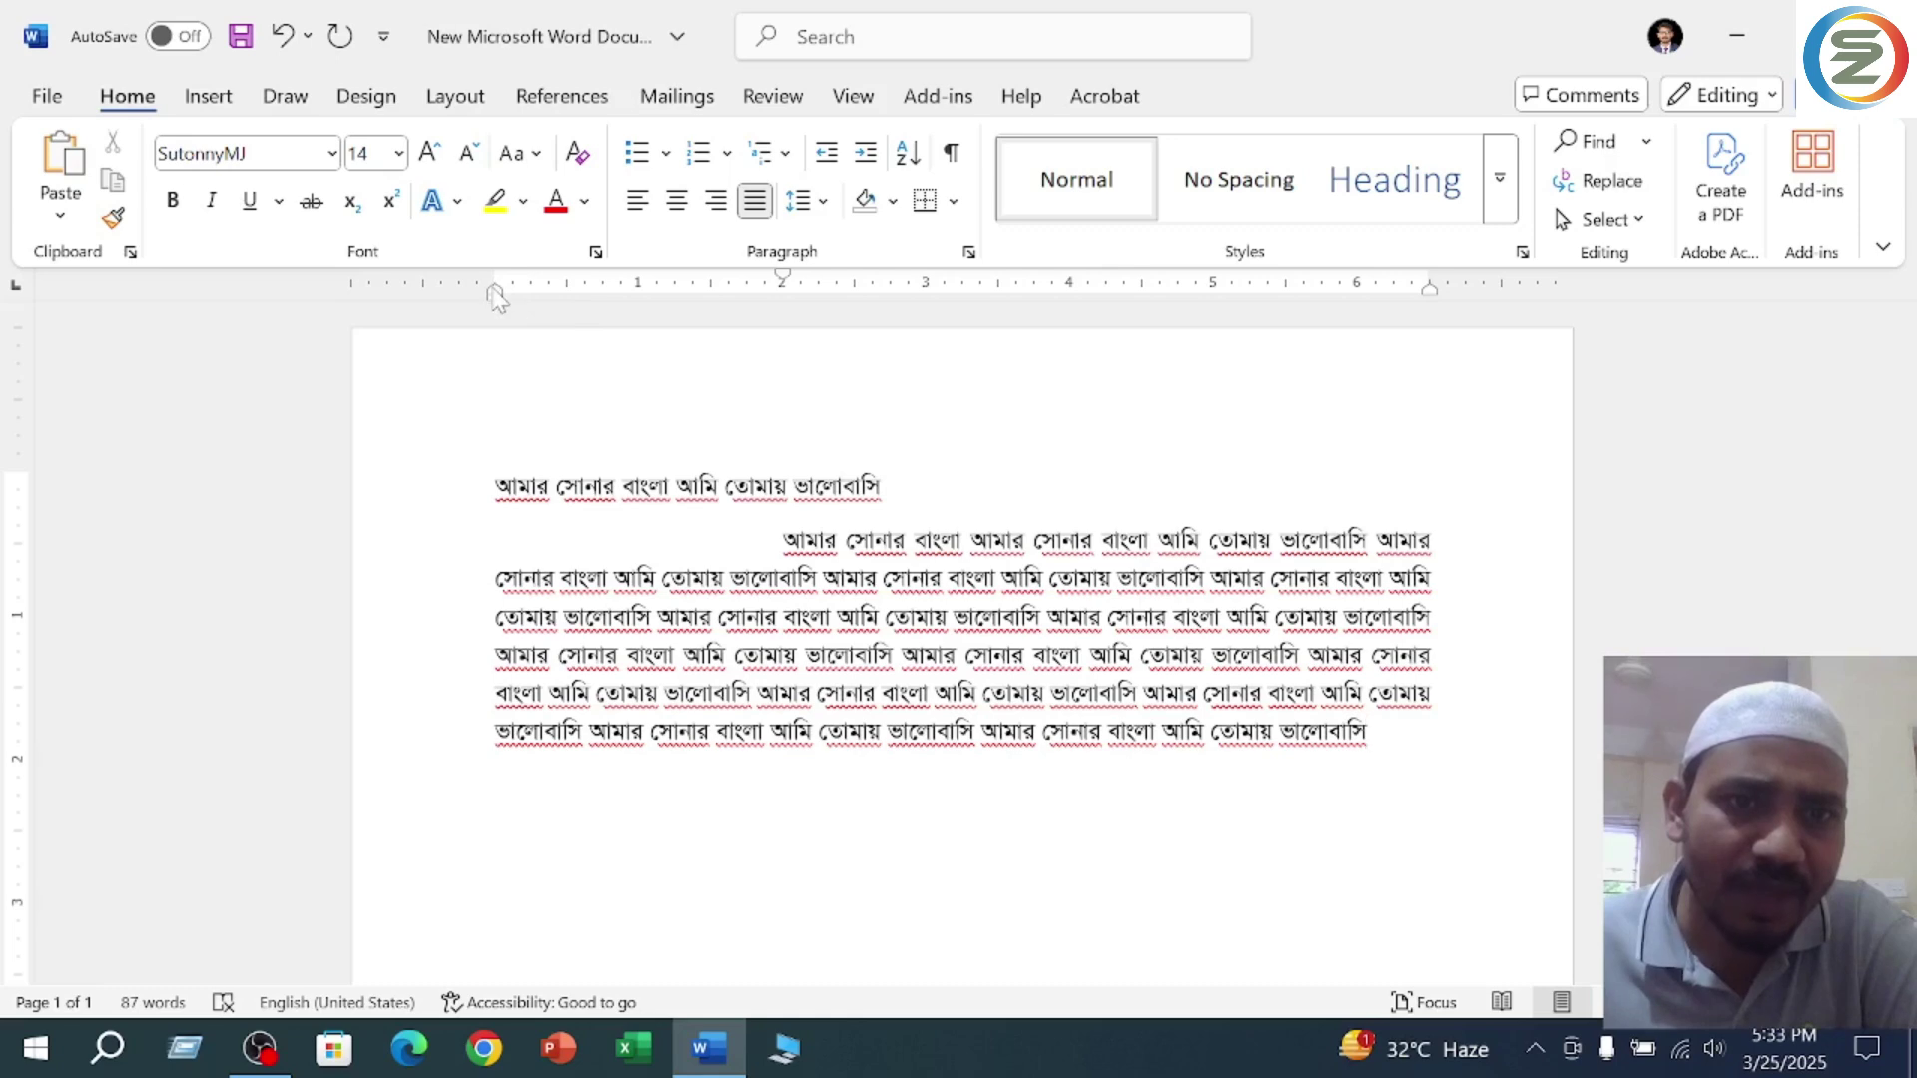
{"action": "mouse_move", "coordinate": [493, 287]}
{"action": "left_mouse_down"}
{"action": "mouse_move", "coordinate": [715, 324]}
{"action": "mouse_move", "coordinate": [569, 318]}
{"action": "mouse_move", "coordinate": [692, 321]}
{"action": "mouse_move", "coordinate": [675, 324]}
{"action": "mouse_move", "coordinate": [1213, 307]}
{"action": "left_mouse_up"}
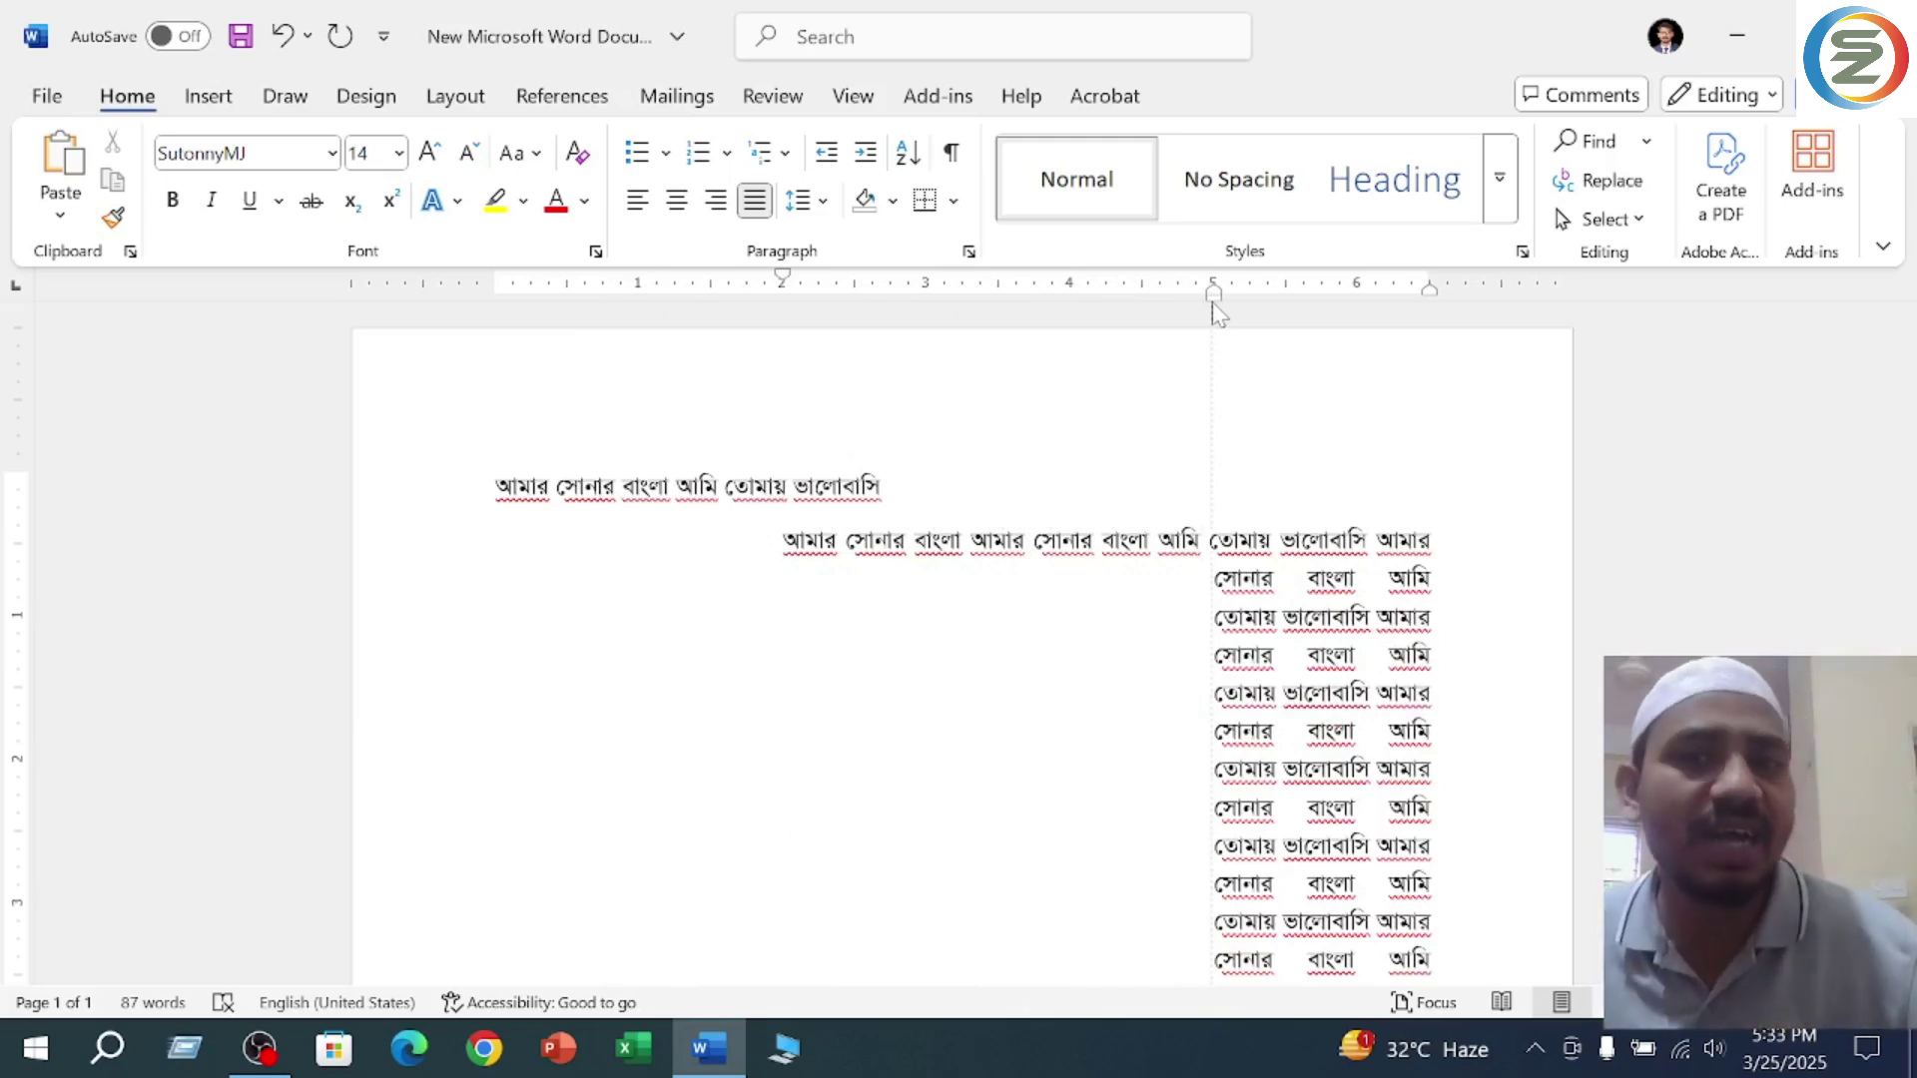
{"action": "left_click_drag", "start_coordinate": [1213, 305], "coordinate": [567, 295]}
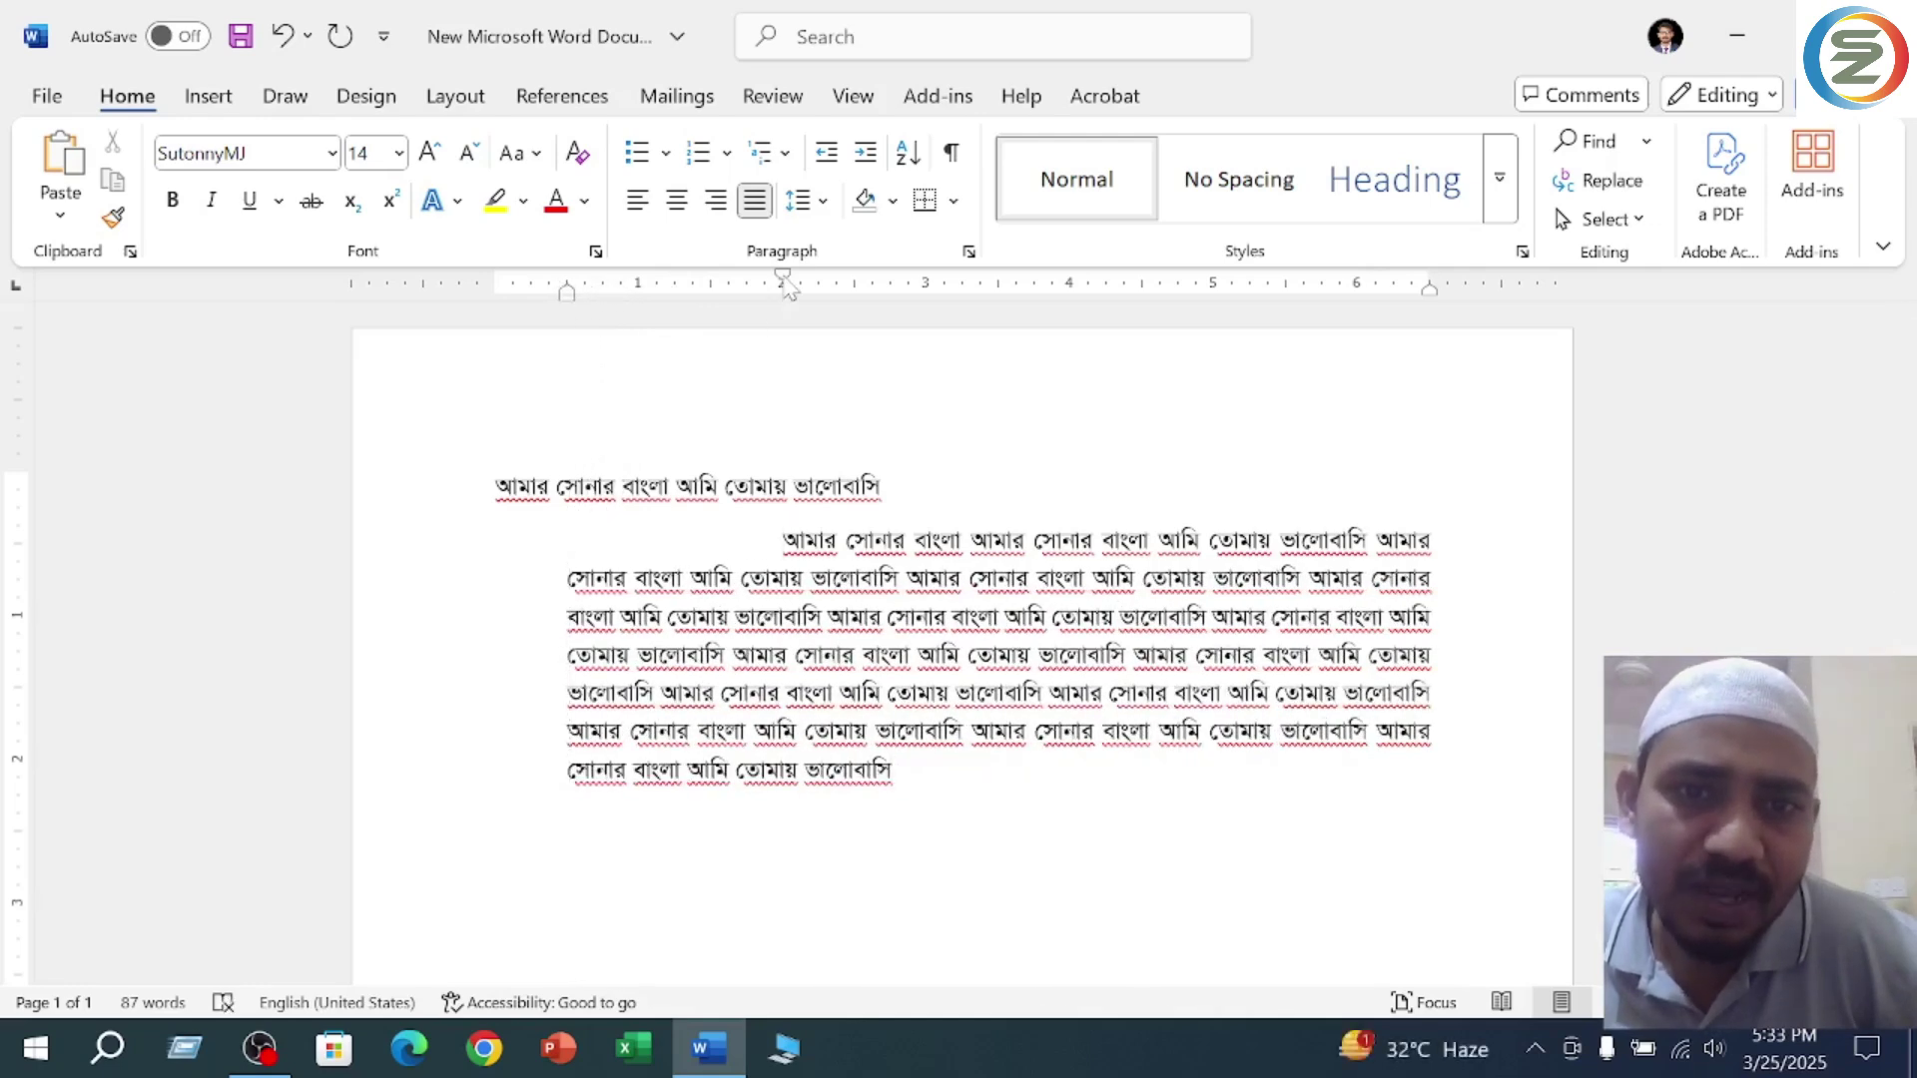
Reduce the second paragraph's first-line indent to about 1.95 inches, leaving its hanging indent at 0.5 inches.
{"action": "mouse_move", "coordinate": [783, 277]}
{"action": "left_mouse_down"}
{"action": "mouse_move", "coordinate": [388, 282]}
{"action": "mouse_move", "coordinate": [1003, 282]}
{"action": "mouse_move", "coordinate": [782, 281]}
{"action": "left_mouse_up"}
{"action": "mouse_move", "coordinate": [567, 298]}
{"action": "left_mouse_down"}
{"action": "mouse_move", "coordinate": [400, 296]}
{"action": "mouse_move", "coordinate": [737, 300]}
{"action": "mouse_move", "coordinate": [479, 297]}
{"action": "mouse_move", "coordinate": [574, 304]}
{"action": "left_mouse_up"}
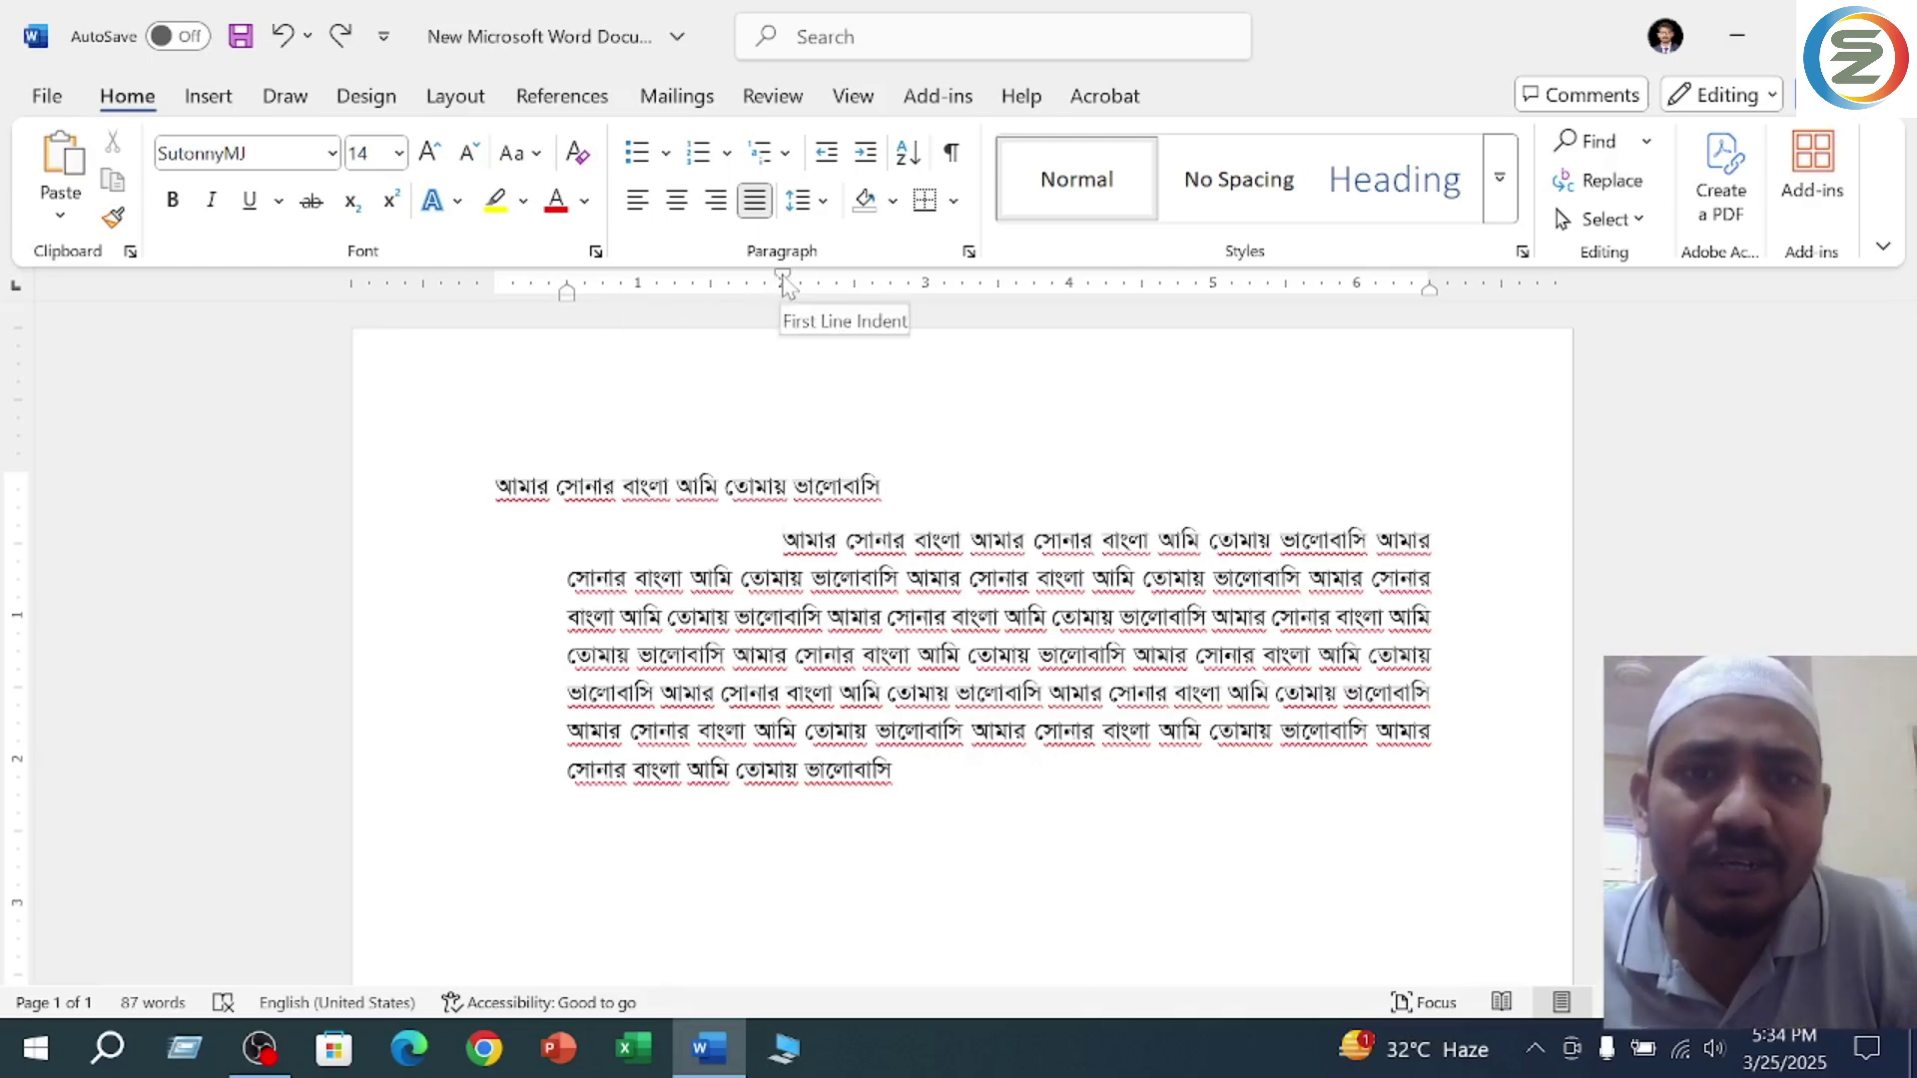
{"action": "mouse_move", "coordinate": [784, 281]}
{"action": "left_mouse_down"}
{"action": "mouse_move", "coordinate": [685, 284]}
{"action": "mouse_move", "coordinate": [776, 284]}
{"action": "left_mouse_up"}
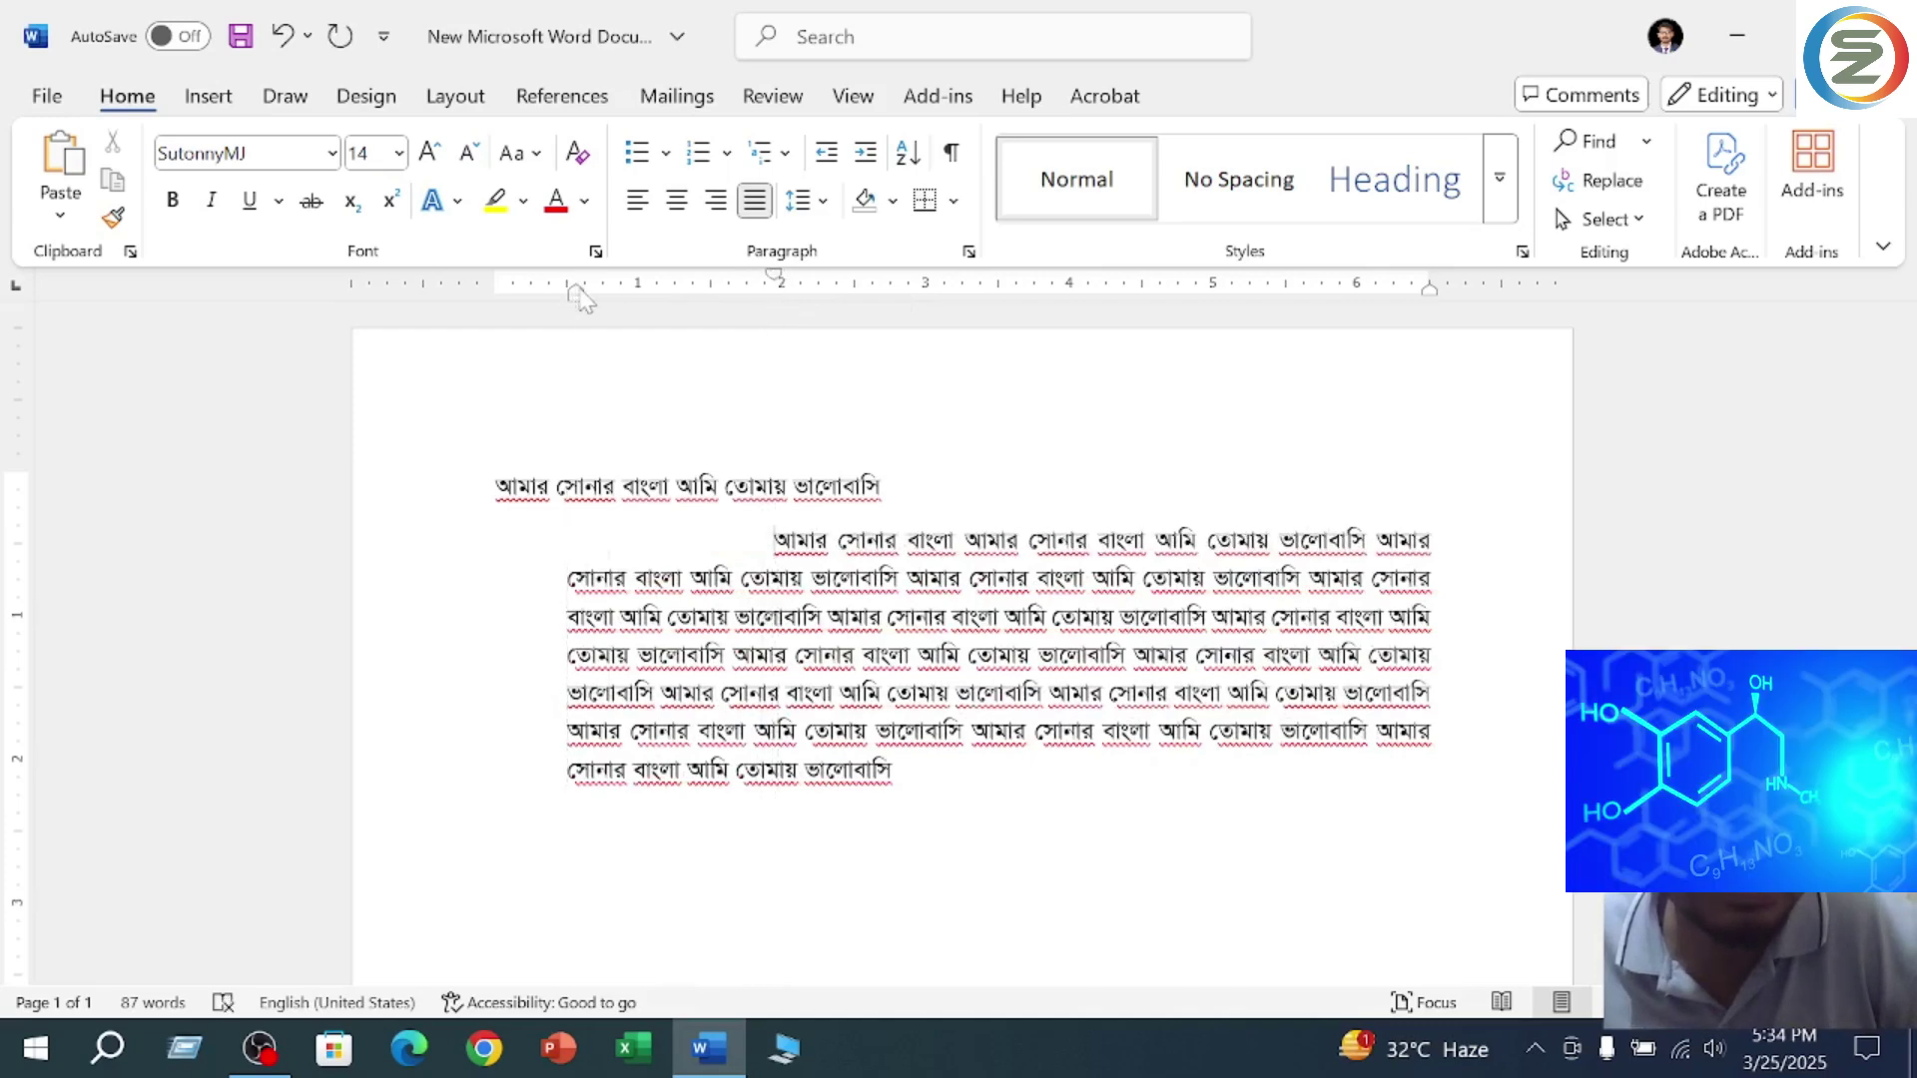
{"action": "mouse_move", "coordinate": [574, 289]}
{"action": "left_mouse_down"}
{"action": "mouse_move", "coordinate": [655, 290]}
{"action": "mouse_move", "coordinate": [566, 291]}
{"action": "left_mouse_up"}
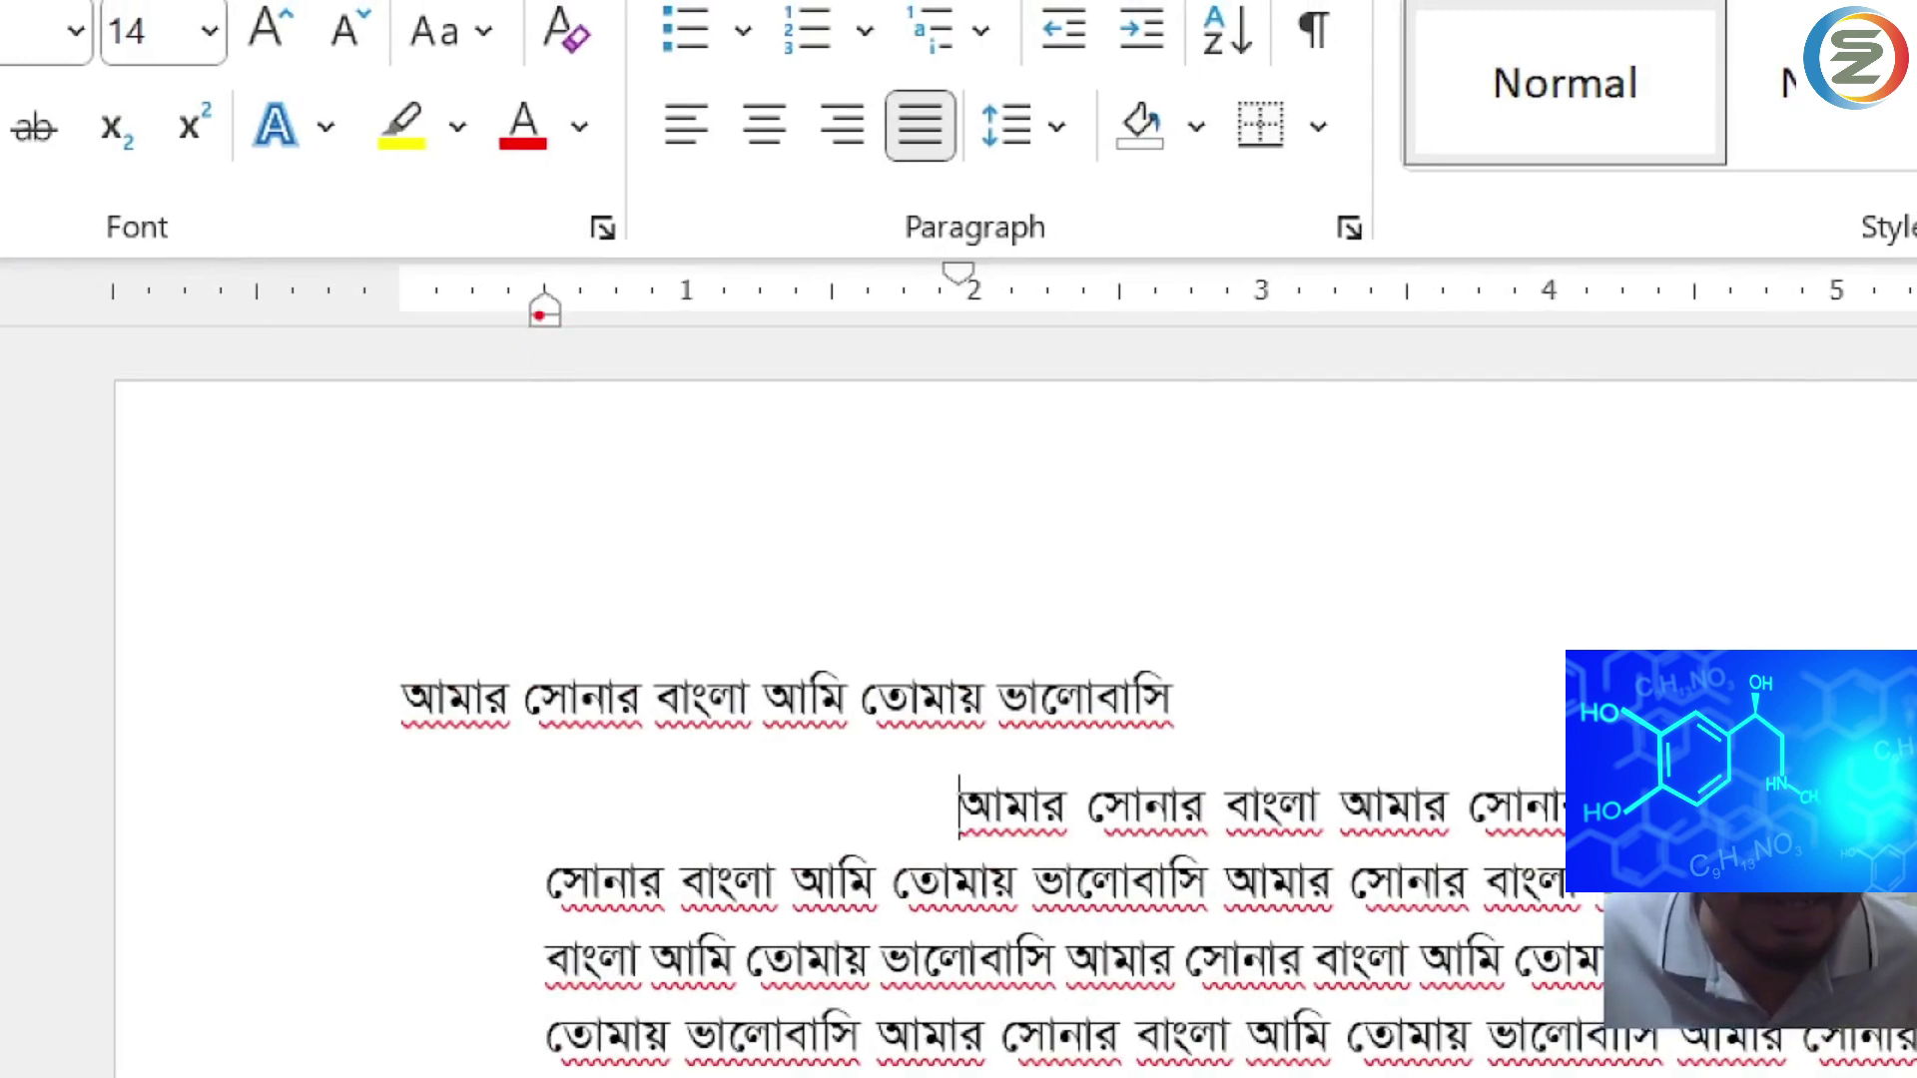
{"action": "left_click_drag", "start_coordinate": [545, 320], "coordinate": [713, 336]}
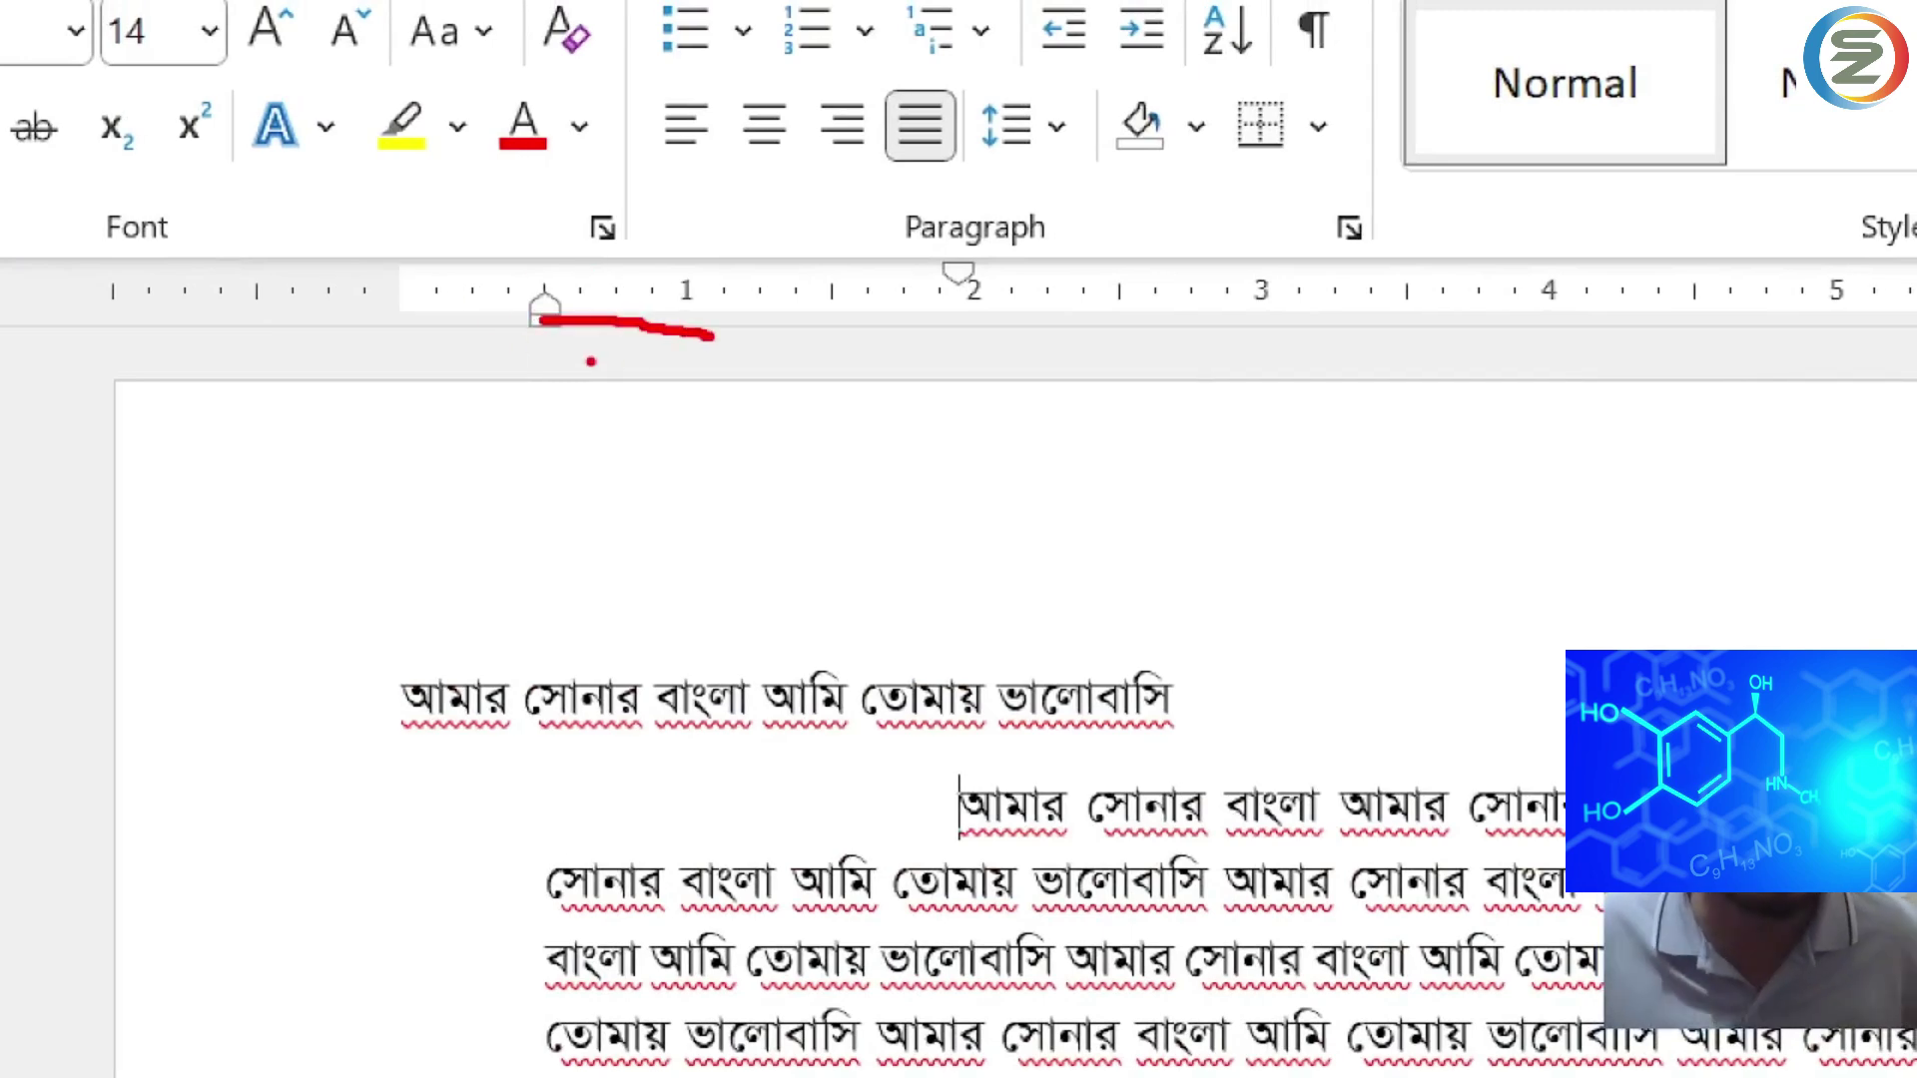
{"action": "key", "text": "Escape"}
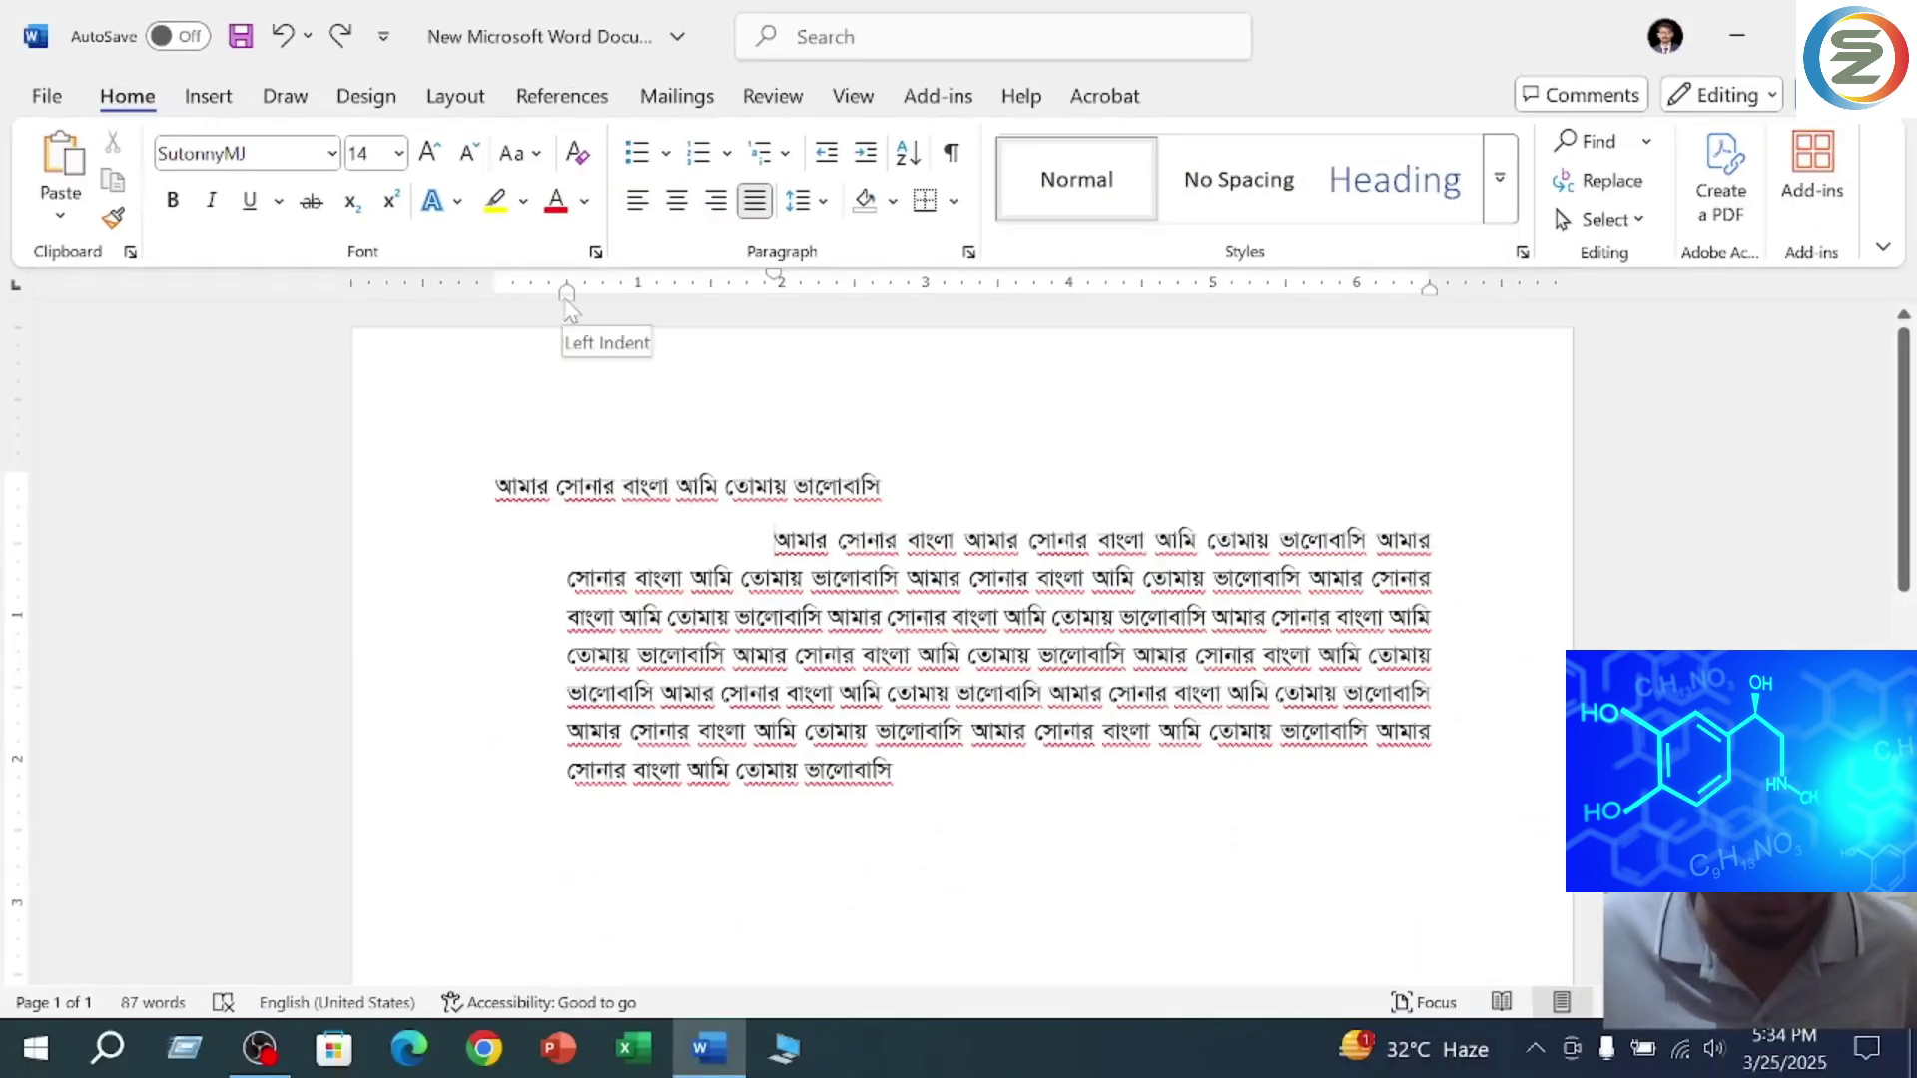
{"action": "mouse_move", "coordinate": [566, 300]}
{"action": "left_mouse_down"}
{"action": "mouse_move", "coordinate": [783, 296]}
{"action": "mouse_move", "coordinate": [566, 304]}
{"action": "left_mouse_up"}
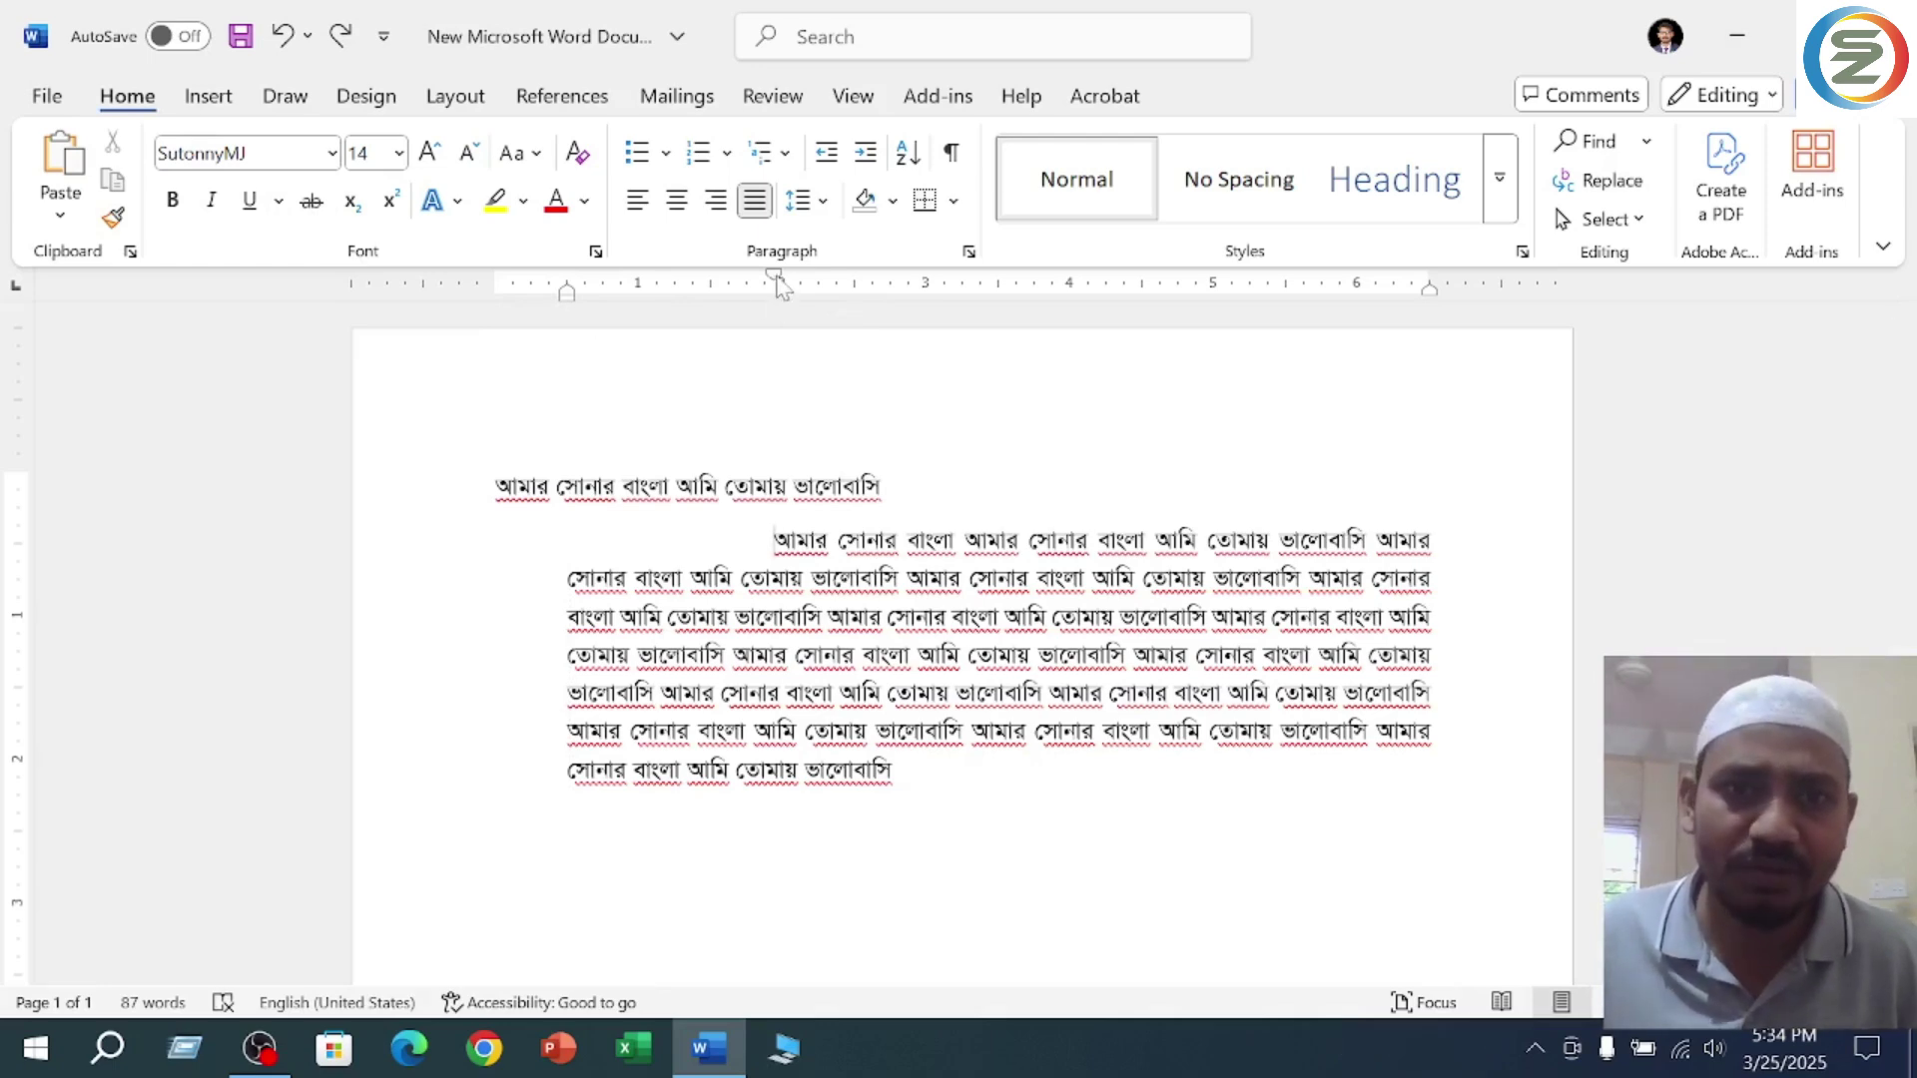
Set the second paragraph's first-line indent to 1.5 inches, then try its right indent at the 5-inch mark and return it to the right margin.
{"action": "left_click_drag", "start_coordinate": [773, 276], "coordinate": [712, 283]}
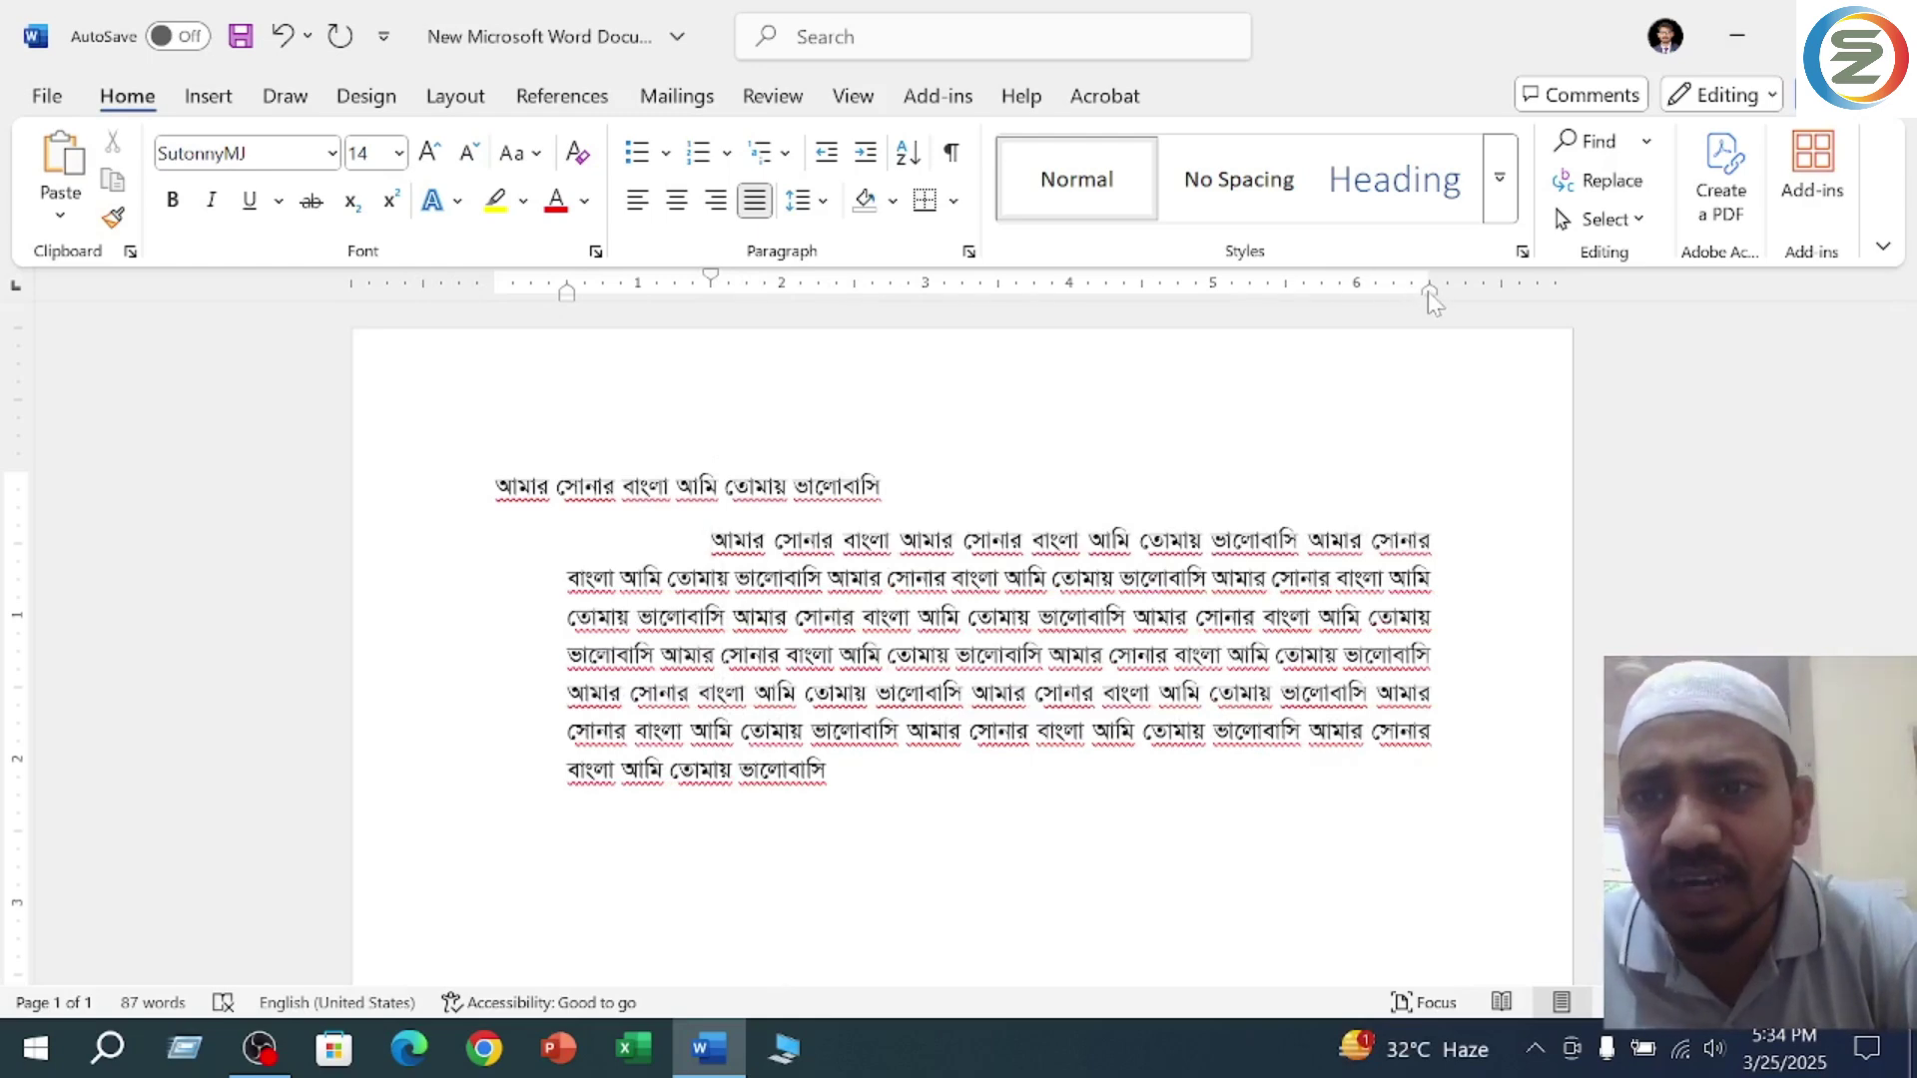
{"action": "mouse_move", "coordinate": [1431, 291]}
{"action": "left_mouse_down"}
{"action": "mouse_move", "coordinate": [1467, 299]}
{"action": "mouse_move", "coordinate": [1205, 312]}
{"action": "mouse_move", "coordinate": [1220, 317]}
{"action": "left_mouse_up"}
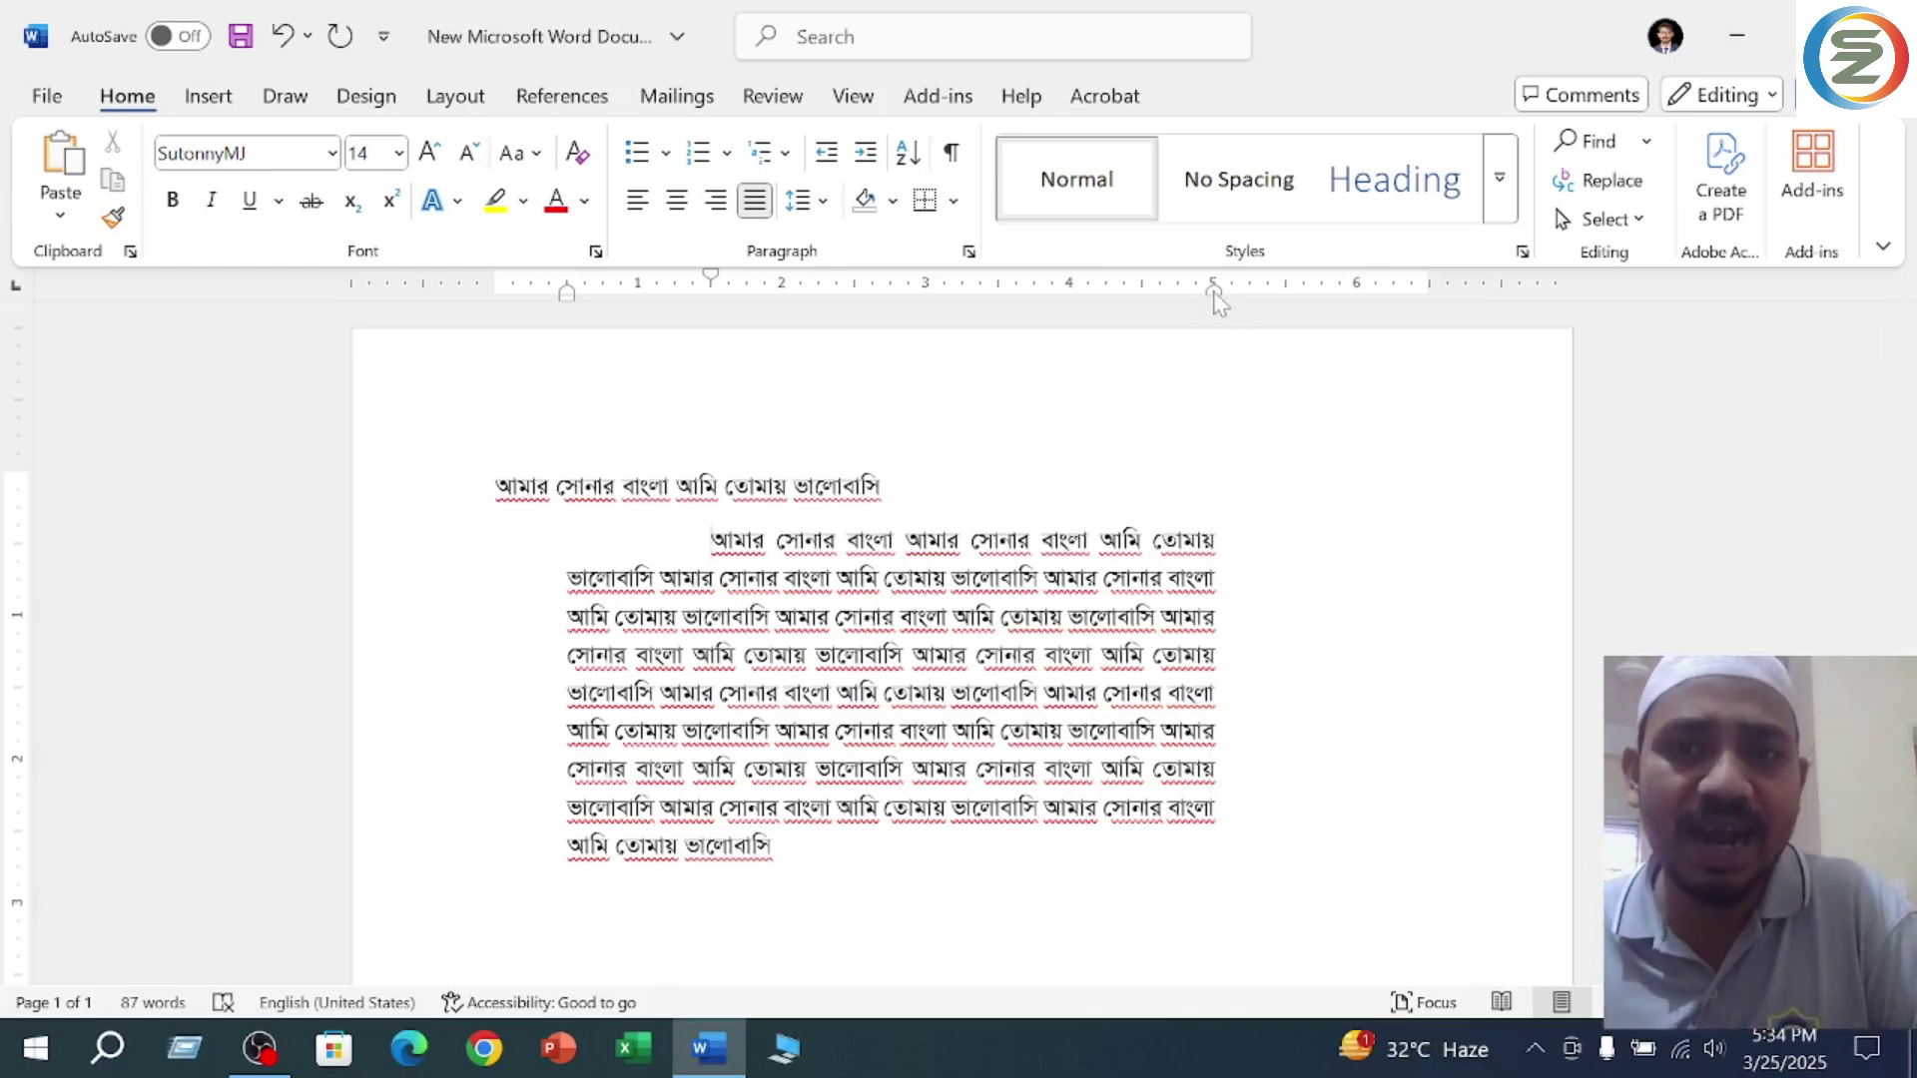
{"action": "mouse_move", "coordinate": [1216, 296]}
{"action": "left_mouse_down"}
{"action": "mouse_move", "coordinate": [1541, 312]}
{"action": "mouse_move", "coordinate": [1439, 300]}
{"action": "mouse_move", "coordinate": [1574, 292]}
{"action": "mouse_move", "coordinate": [1156, 299]}
{"action": "mouse_move", "coordinate": [1434, 300]}
{"action": "left_mouse_up"}
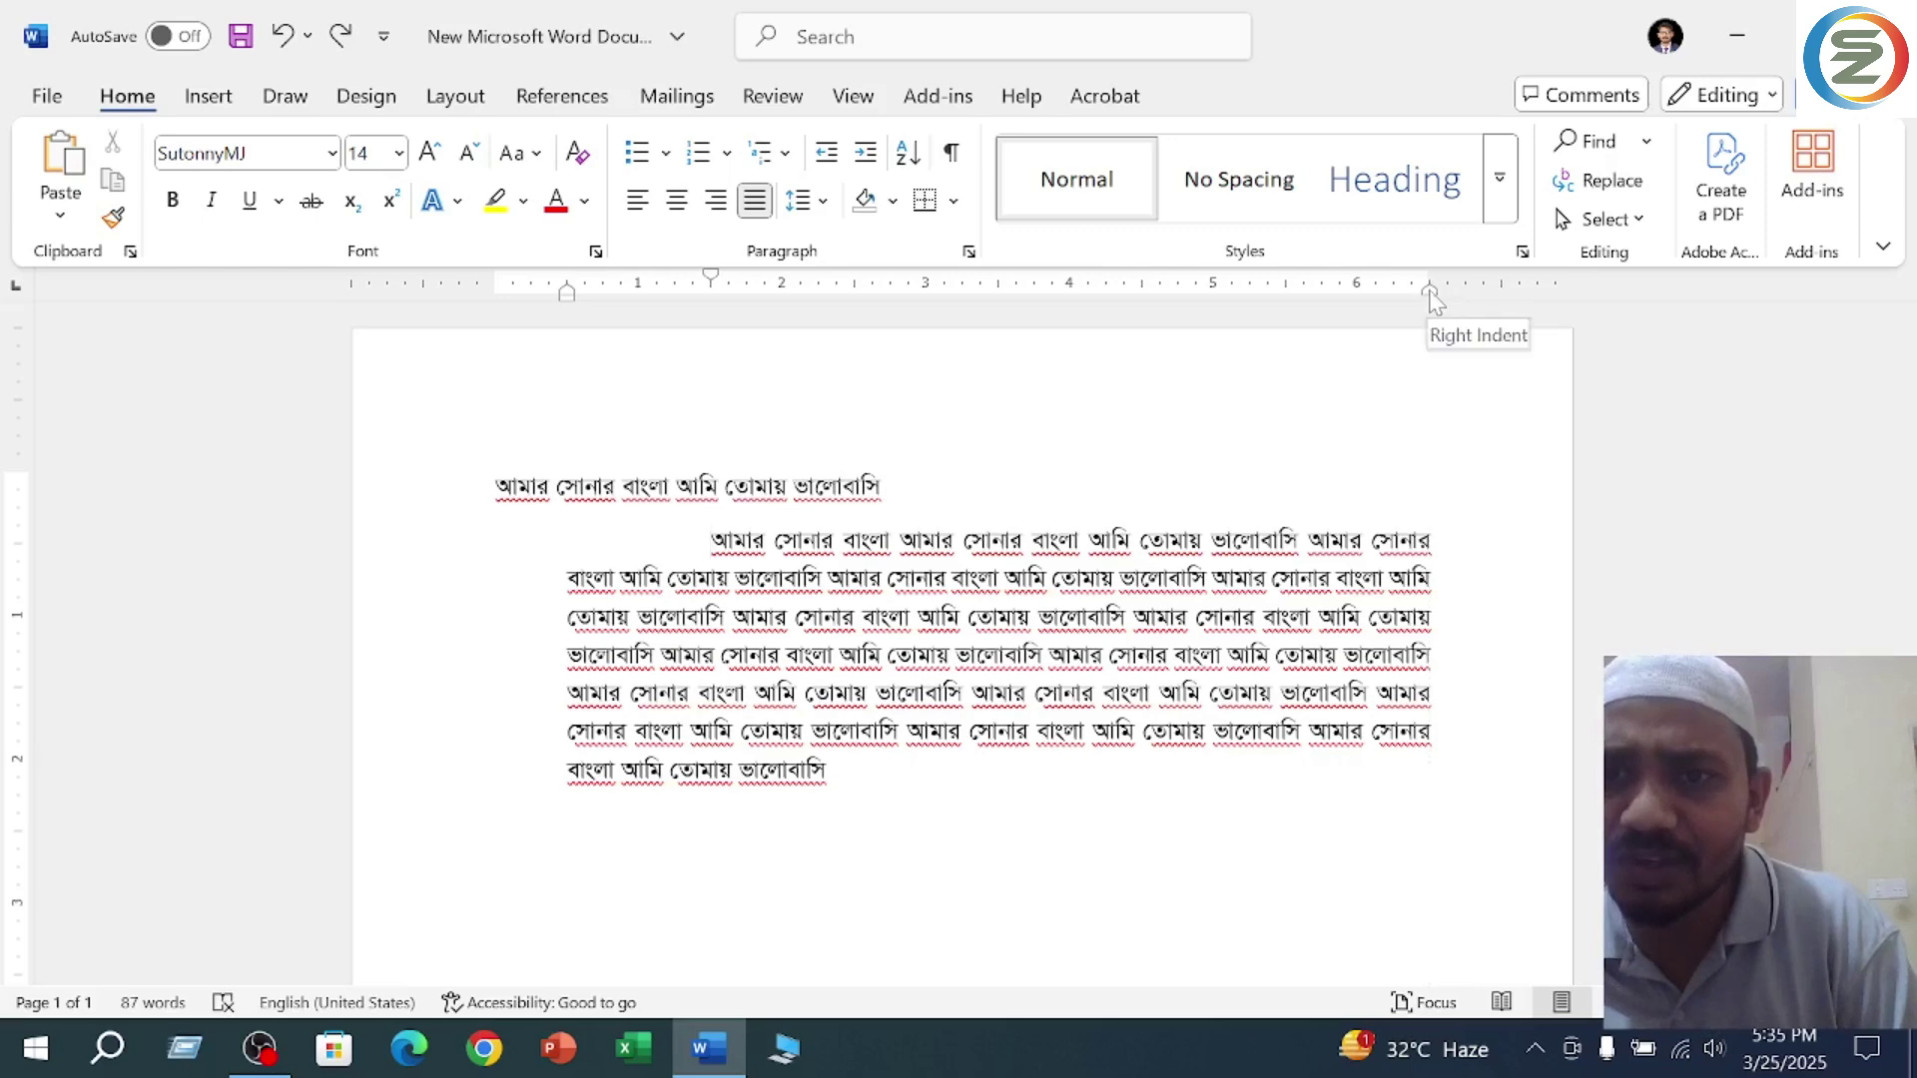
{"action": "mouse_move", "coordinate": [1434, 300]}
{"action": "left_mouse_down"}
{"action": "mouse_move", "coordinate": [1532, 299]}
{"action": "mouse_move", "coordinate": [1298, 311]}
{"action": "mouse_move", "coordinate": [1557, 312]}
{"action": "mouse_move", "coordinate": [1423, 314]}
{"action": "mouse_move", "coordinate": [1434, 300]}
{"action": "left_mouse_up"}
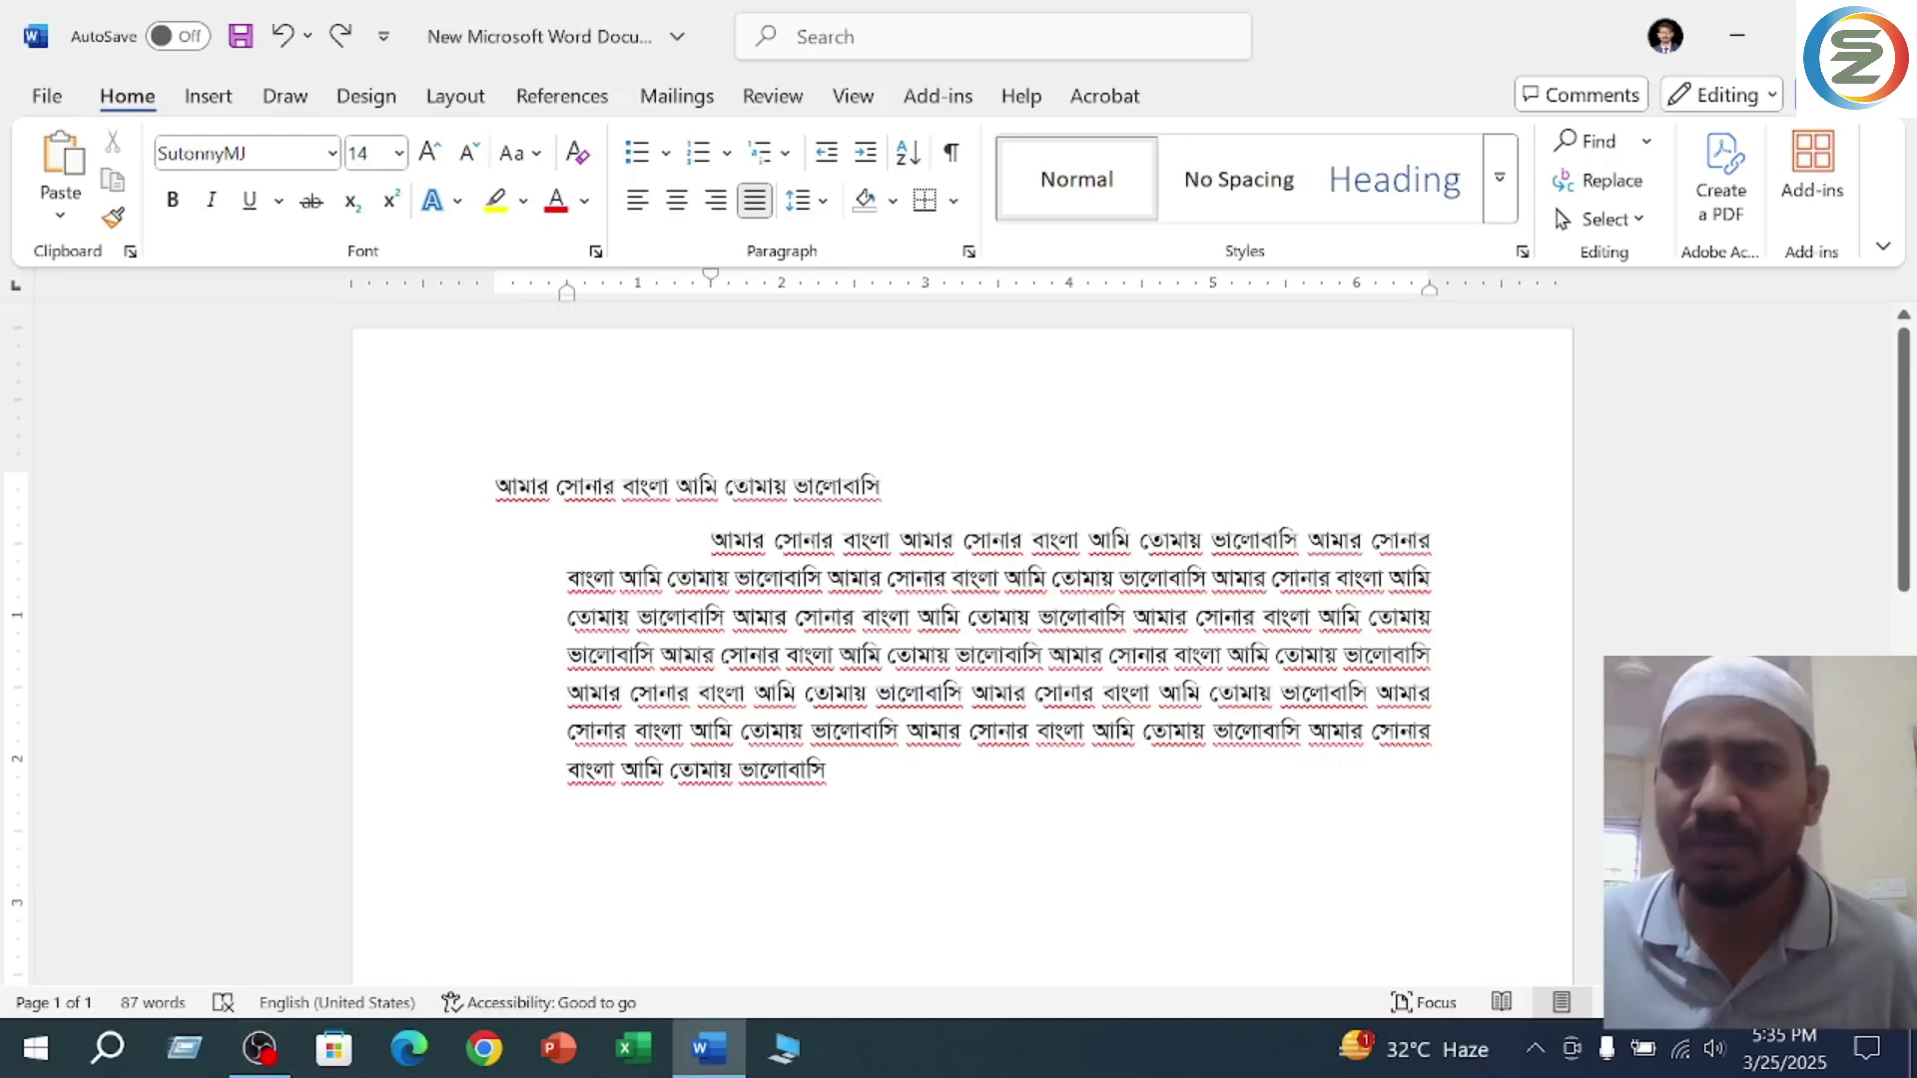
{"action": "scroll", "coordinate": [959, 649], "scroll_direction": "up", "scroll_amount": 3, "text": "ctrl"}
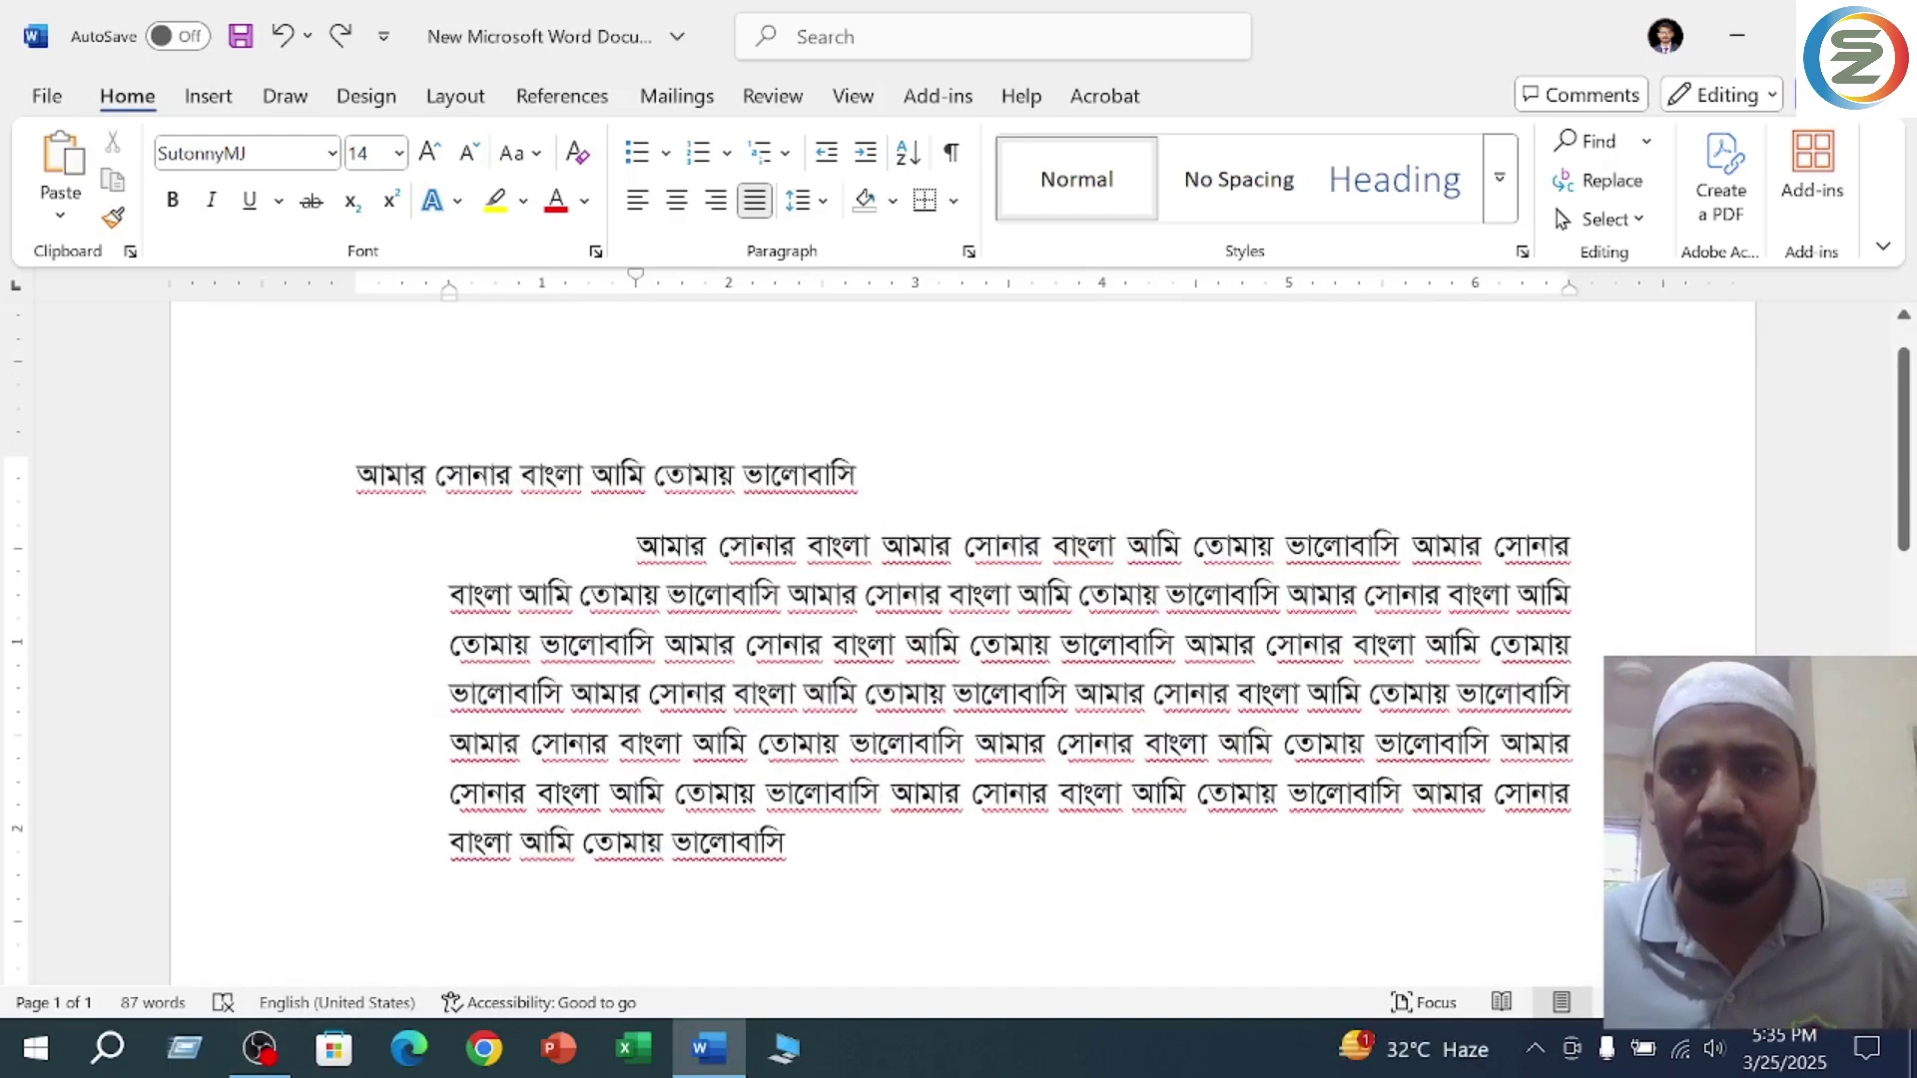
{"action": "scroll", "coordinate": [959, 648], "scroll_direction": "up", "scroll_amount": 2, "text": "ctrl"}
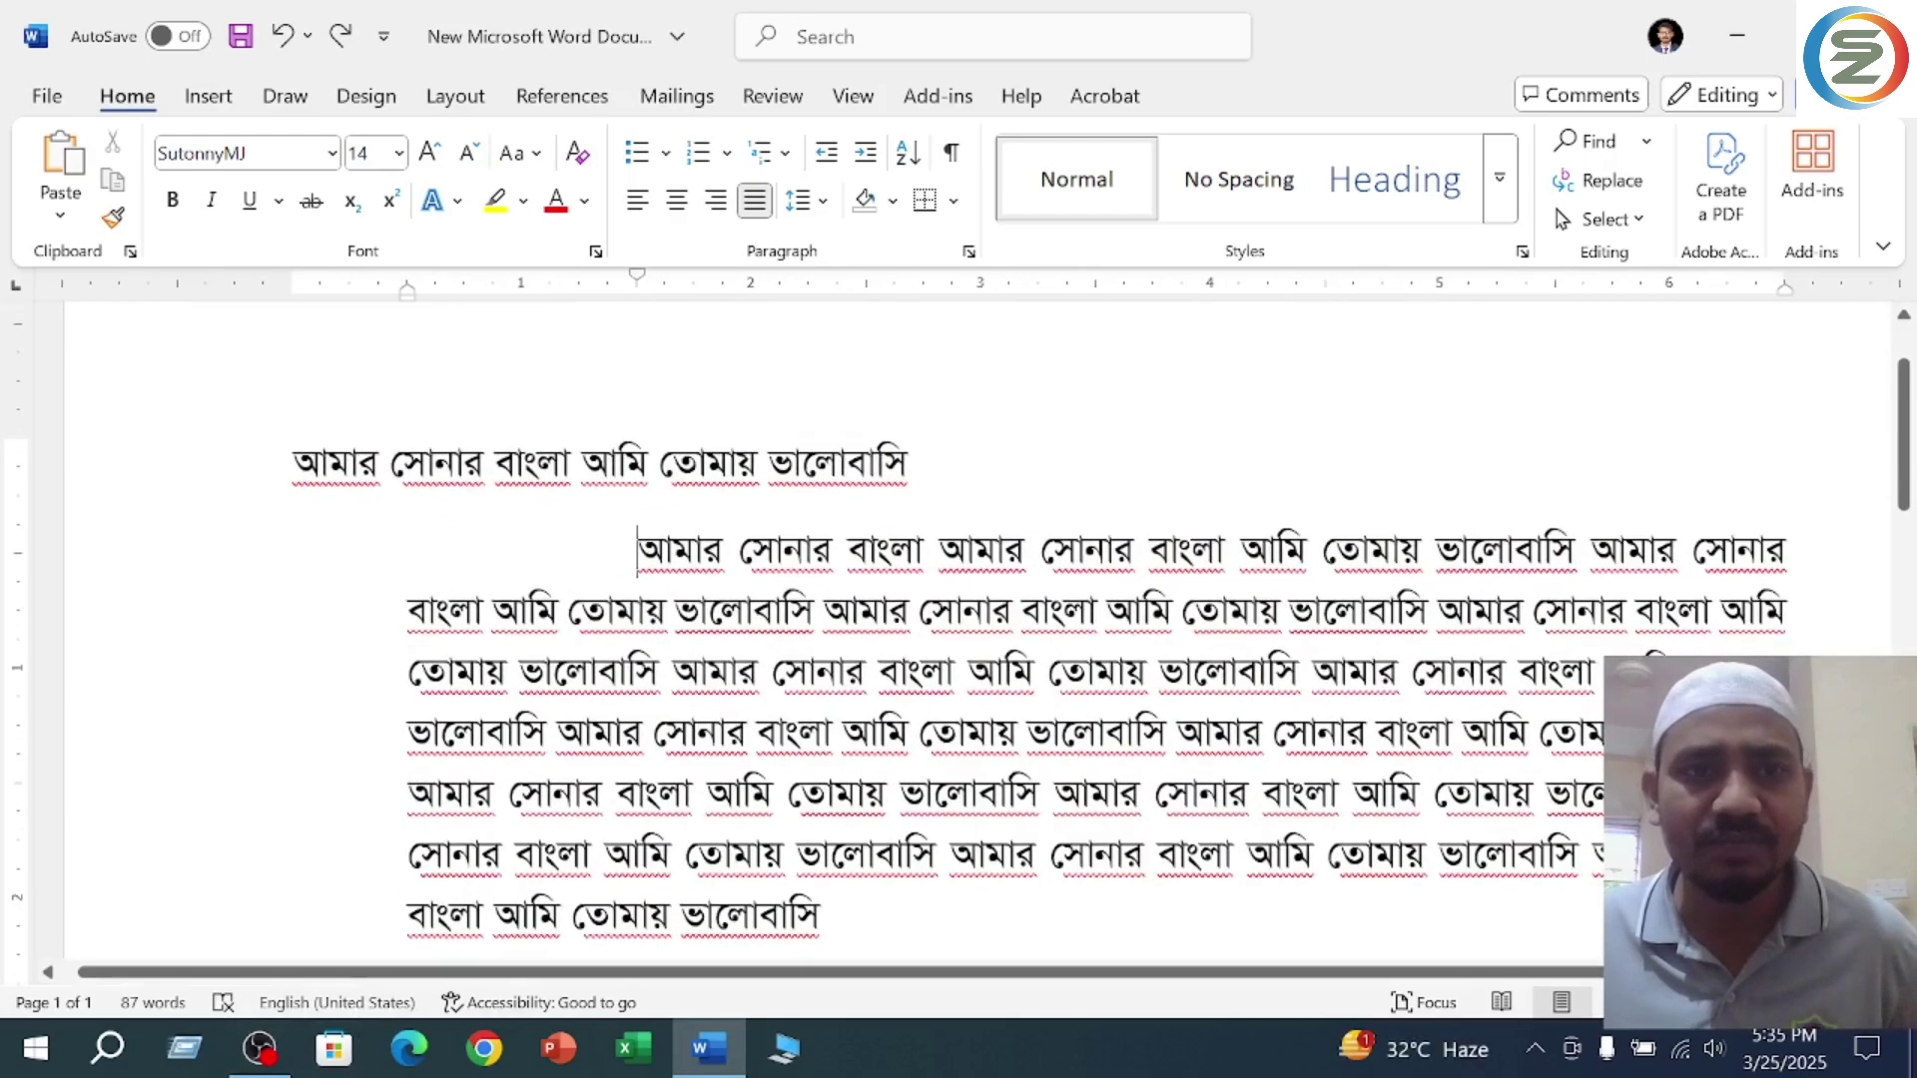
{"action": "double_click", "coordinate": [114, 96]}
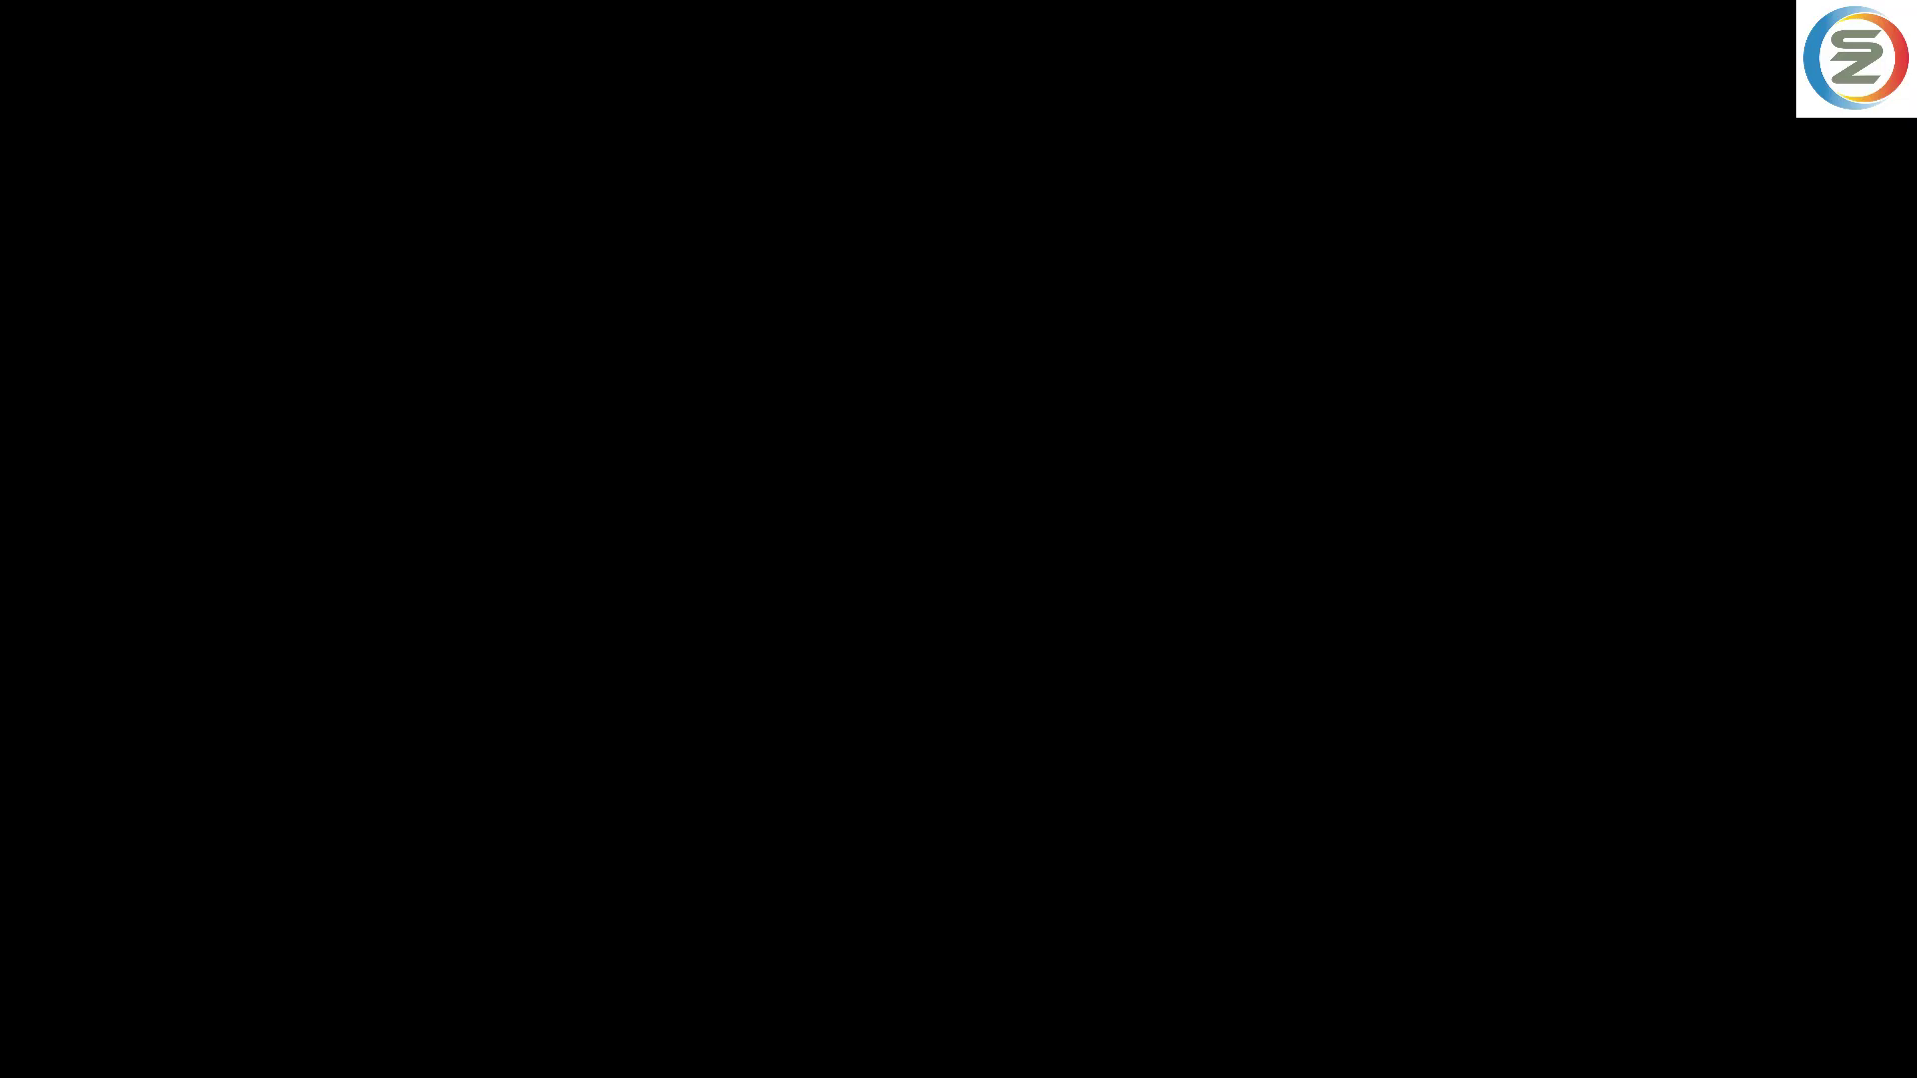